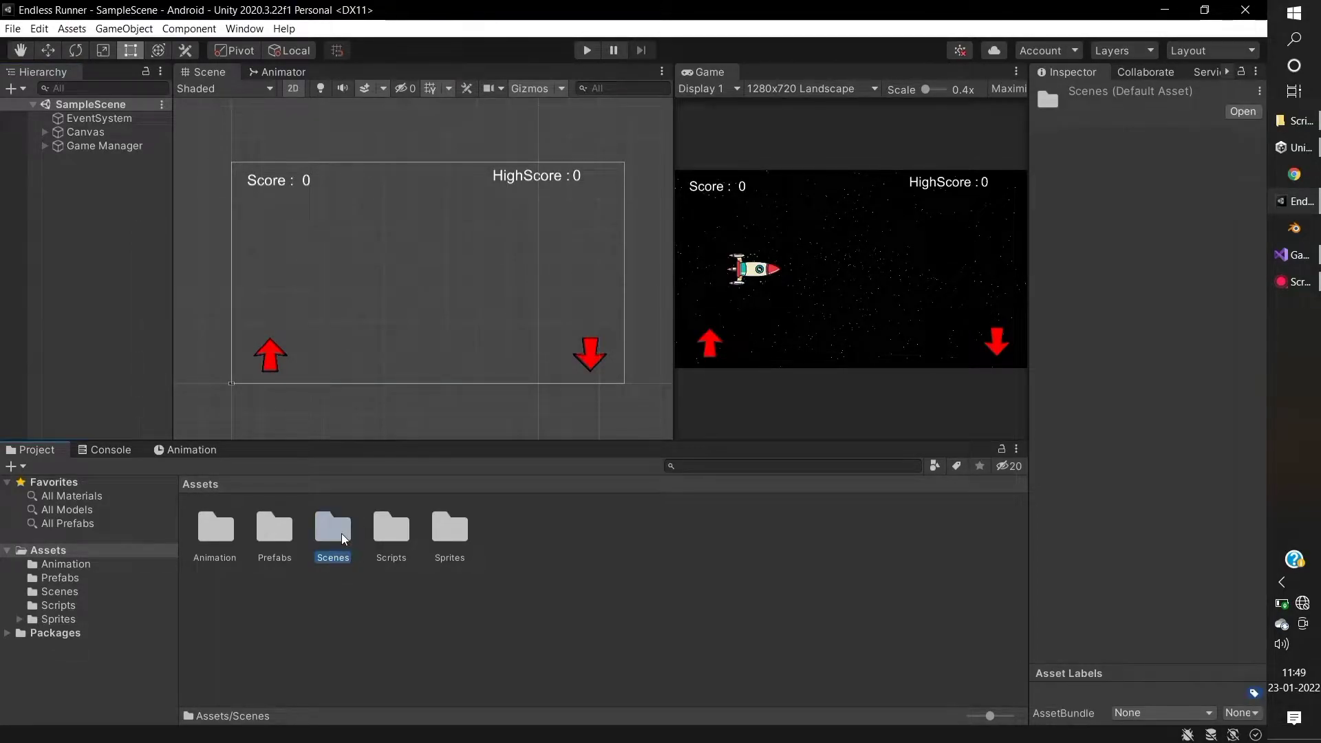
Step: Create a scene named Home in the Scenes folder and open it
double_click(332, 531)
right_click(343, 539)
mouse_move(352, 141)
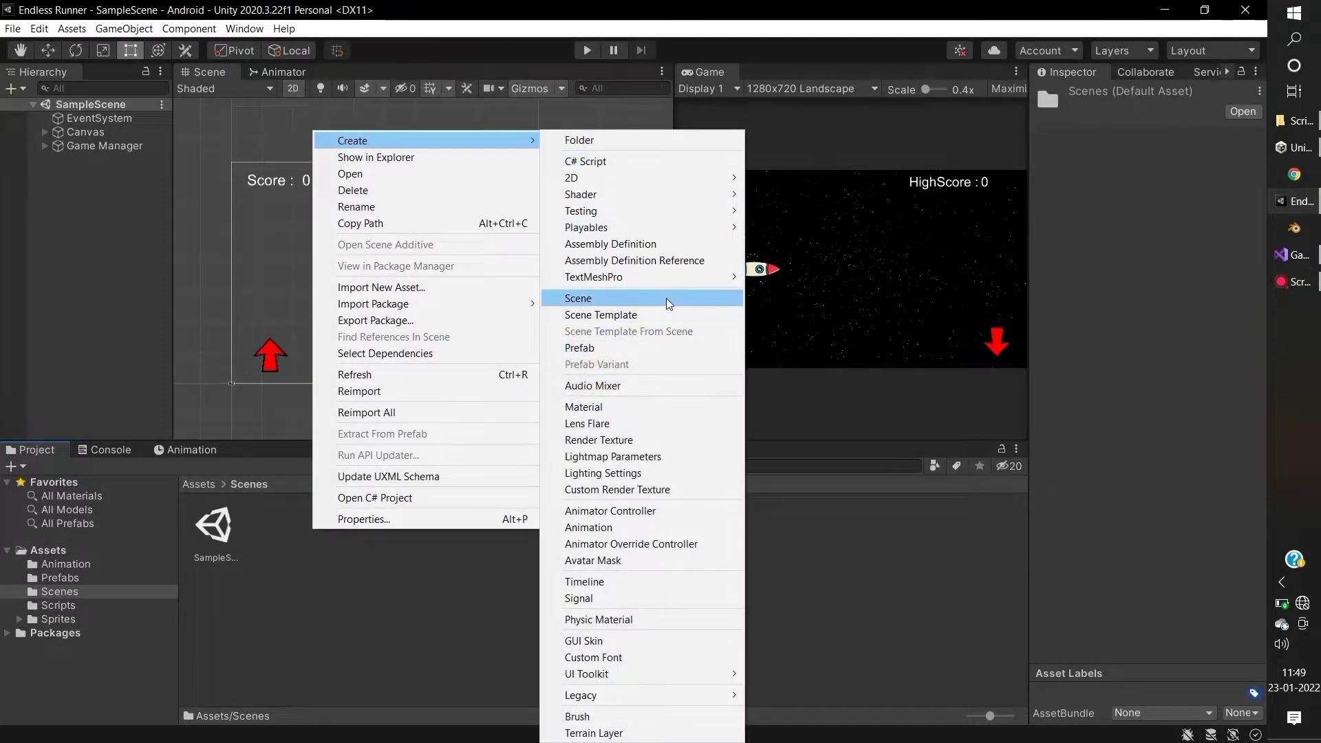
left_click(670, 298)
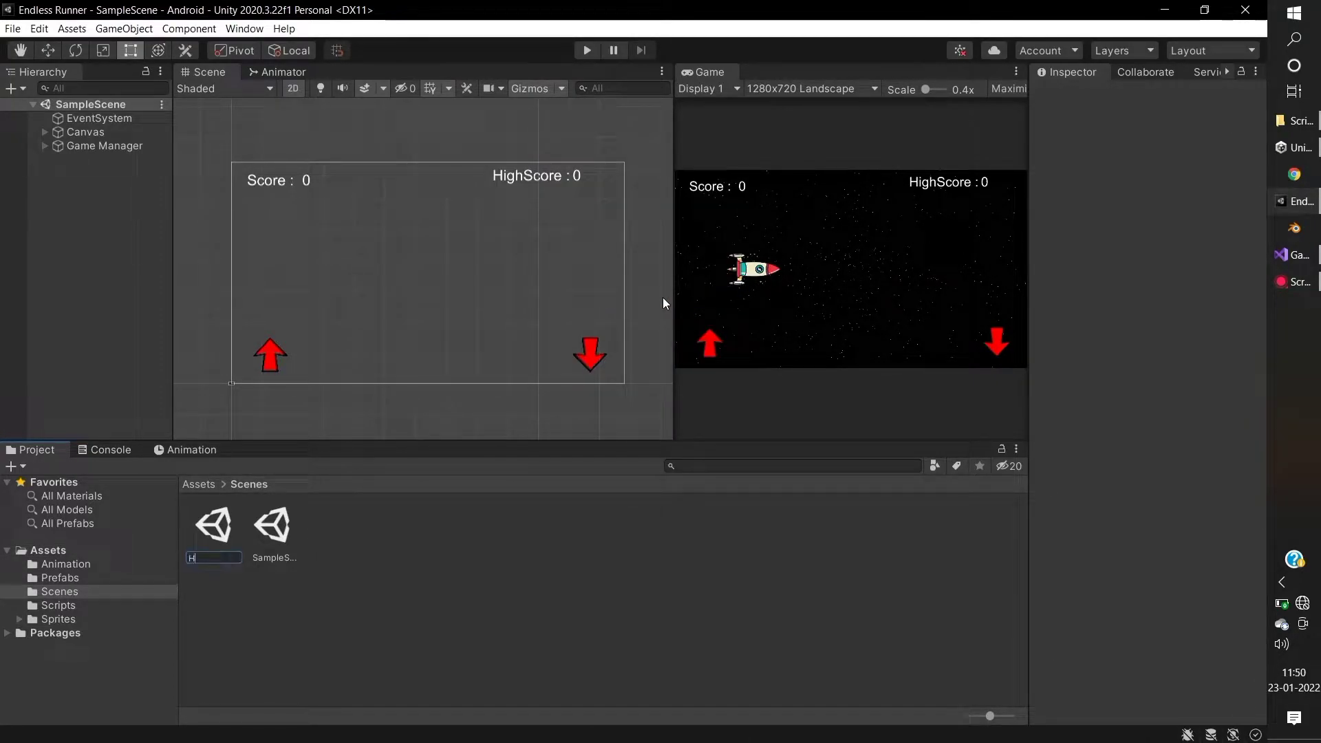
type("Home")
key("Return")
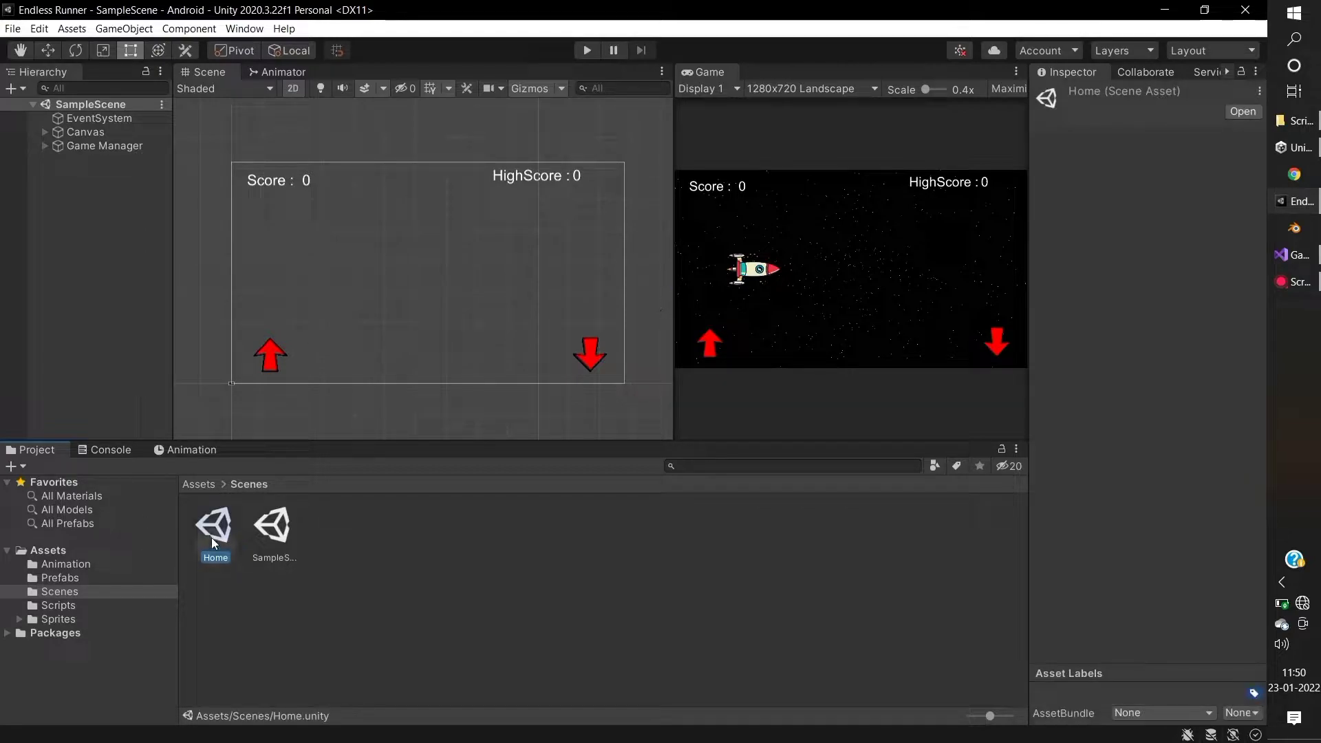
double_click(212, 538)
Step: Add an empty game object named Manager to the Home scene
right_click(69, 247)
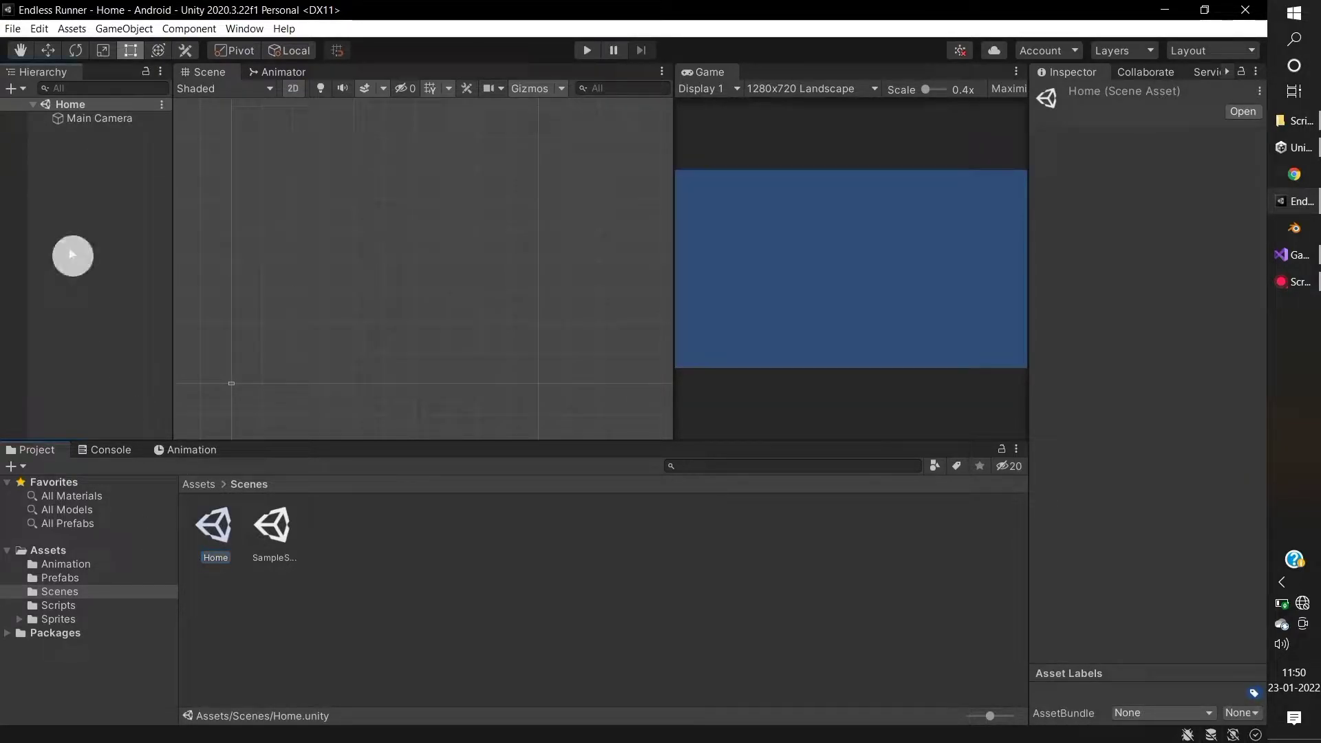
left_click(156, 432)
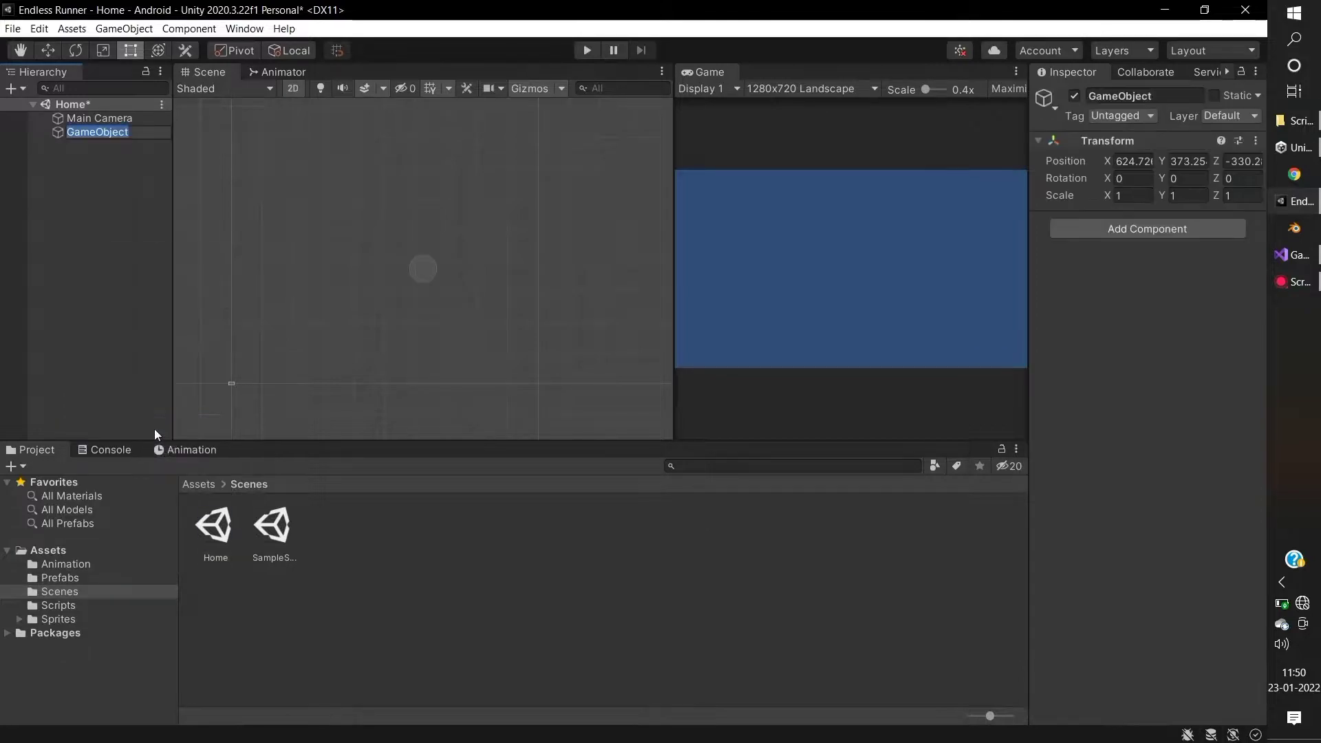
type("Manager")
key("Return")
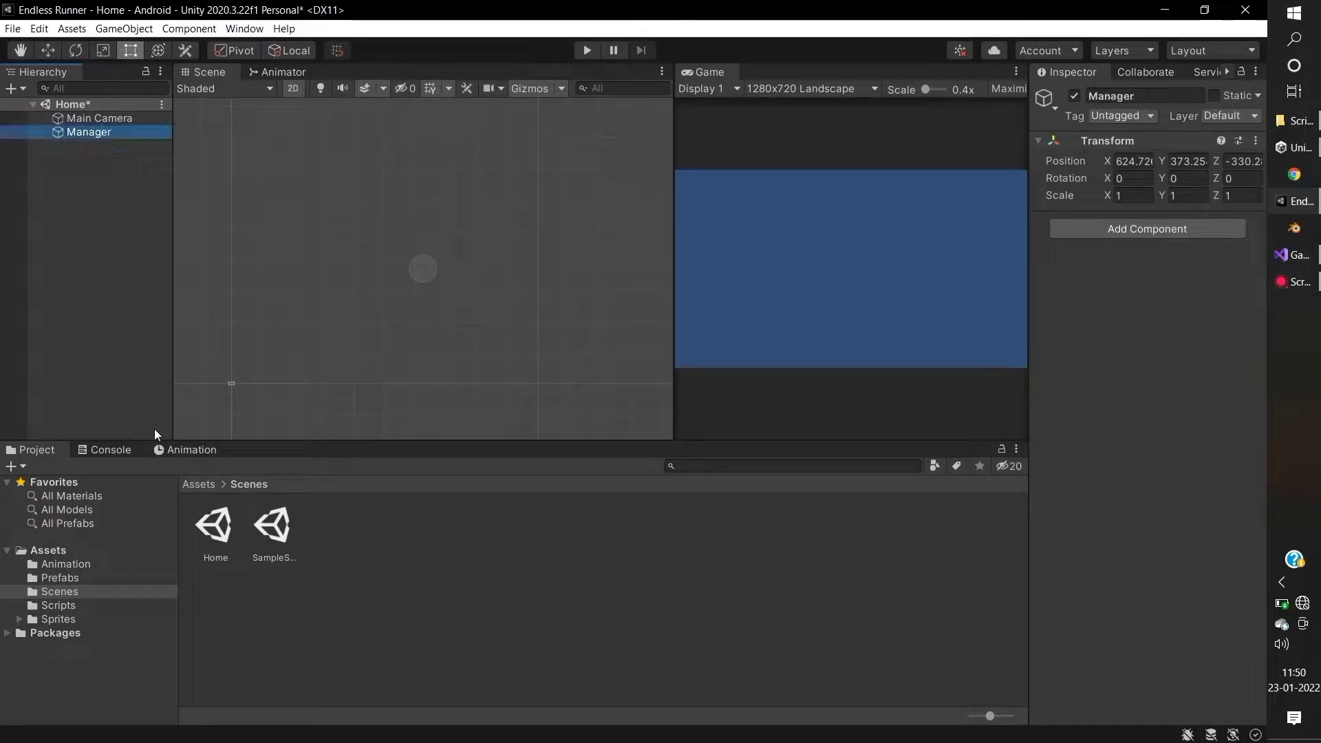
left_click(201, 485)
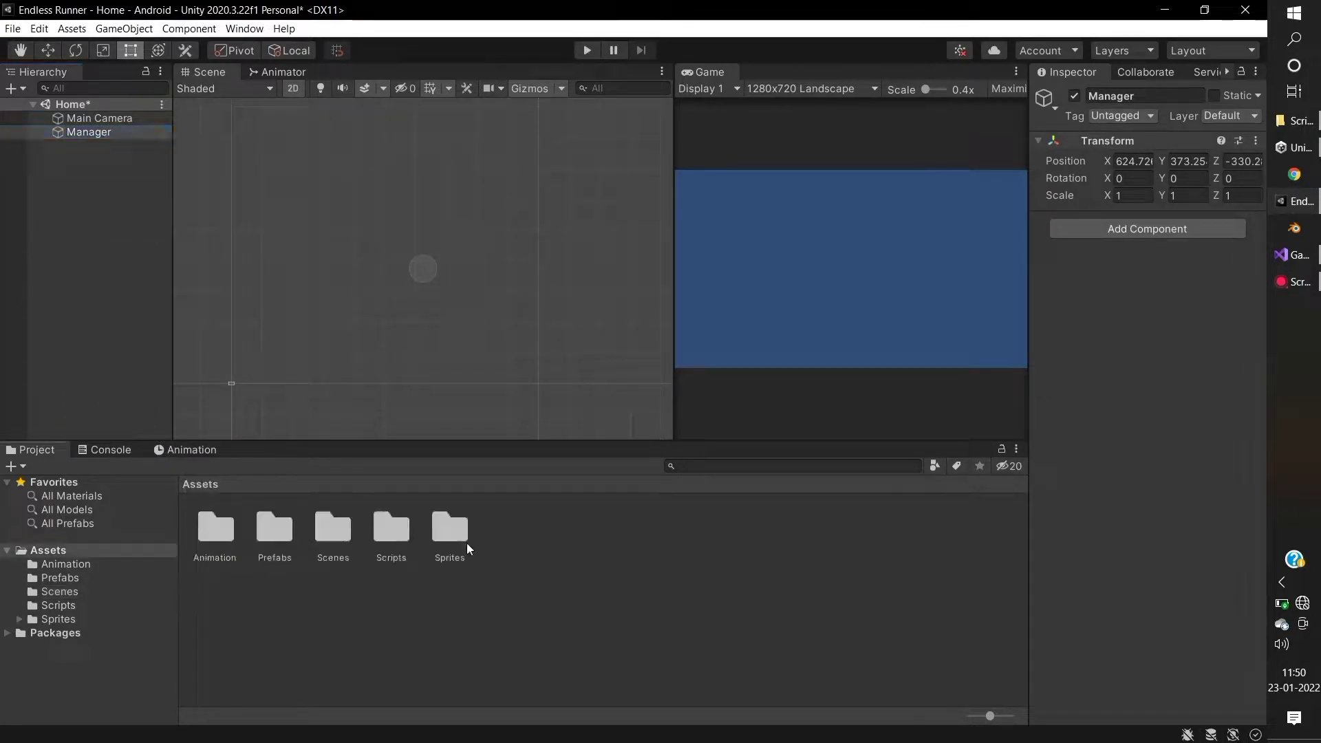
Step: Add the Background sprite from Sprites and stretch it to fill the camera view
double_click(458, 531)
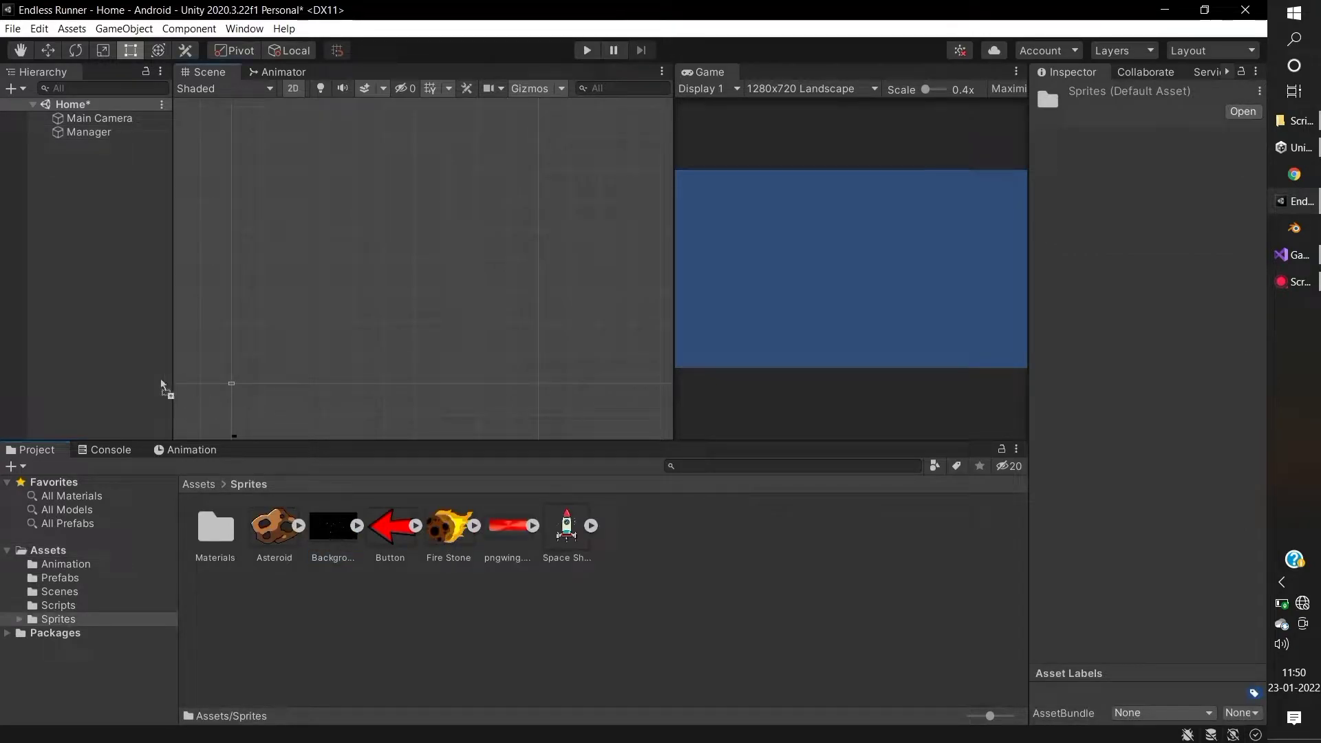
left_click_drag(335, 534, 137, 359)
key("f")
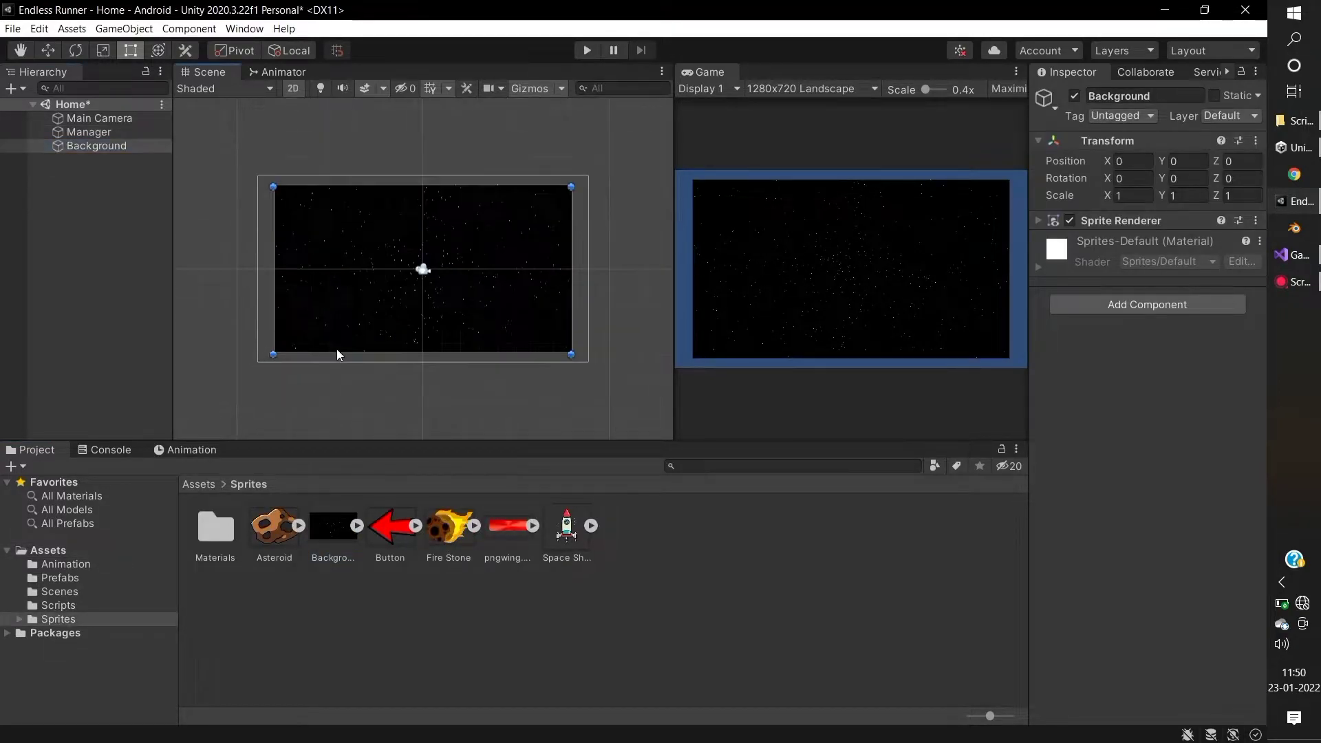
left_click_drag(272, 356, 254, 365)
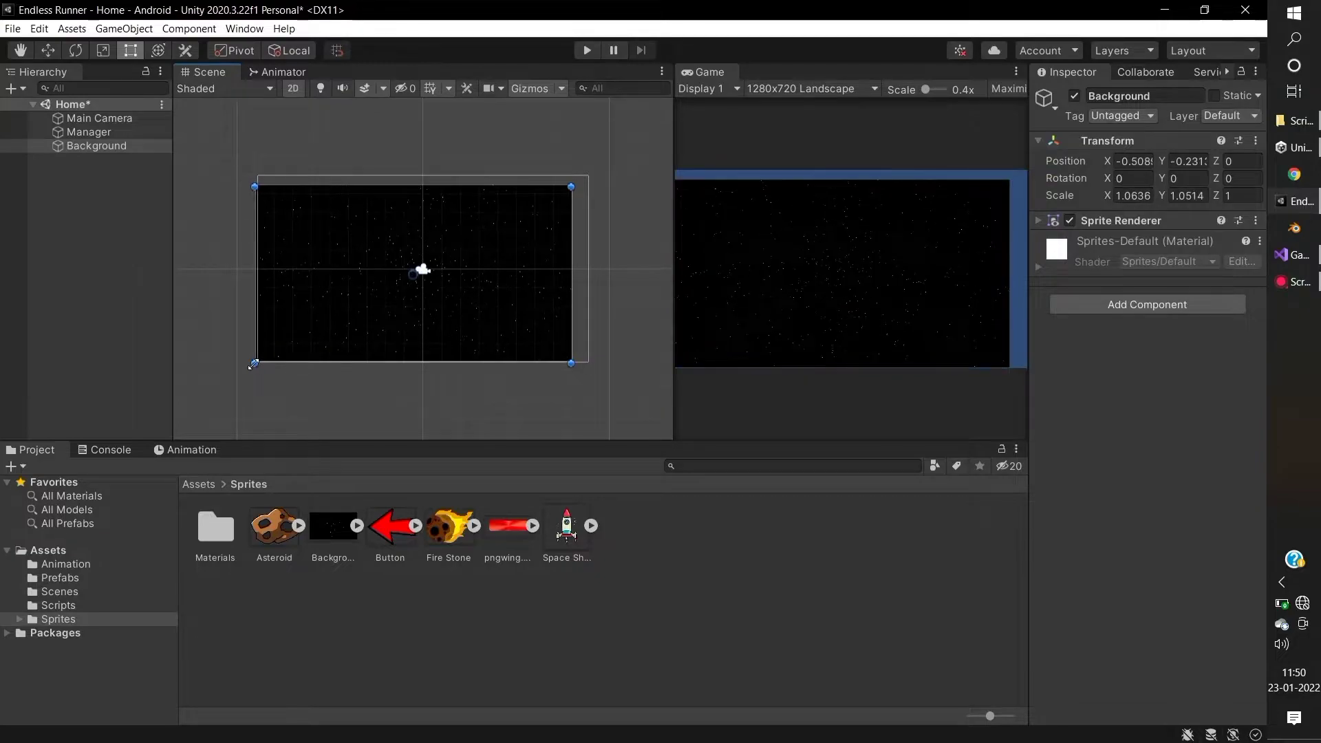
left_click_drag(575, 191, 592, 177)
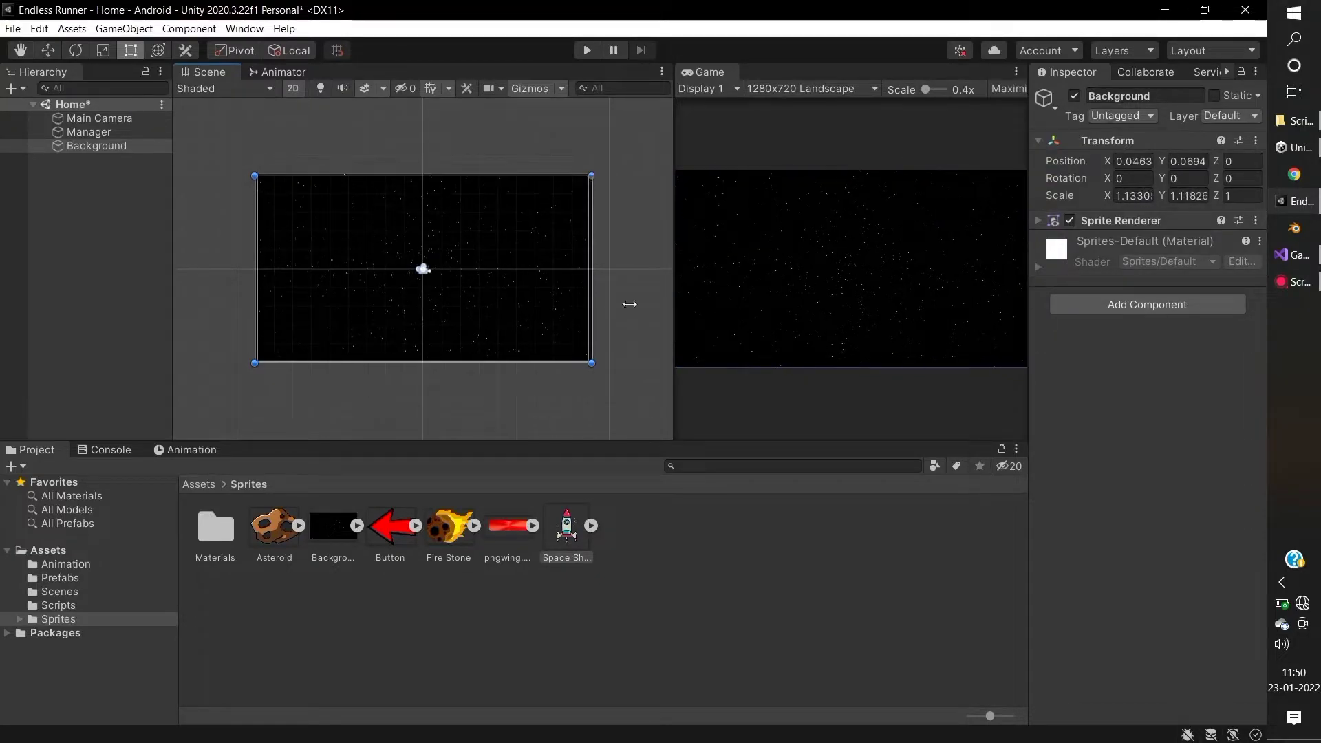
Step: Add the Space Ship sprite and set its X, Y, Z scale to 0.2
left_click_drag(573, 531, 134, 395)
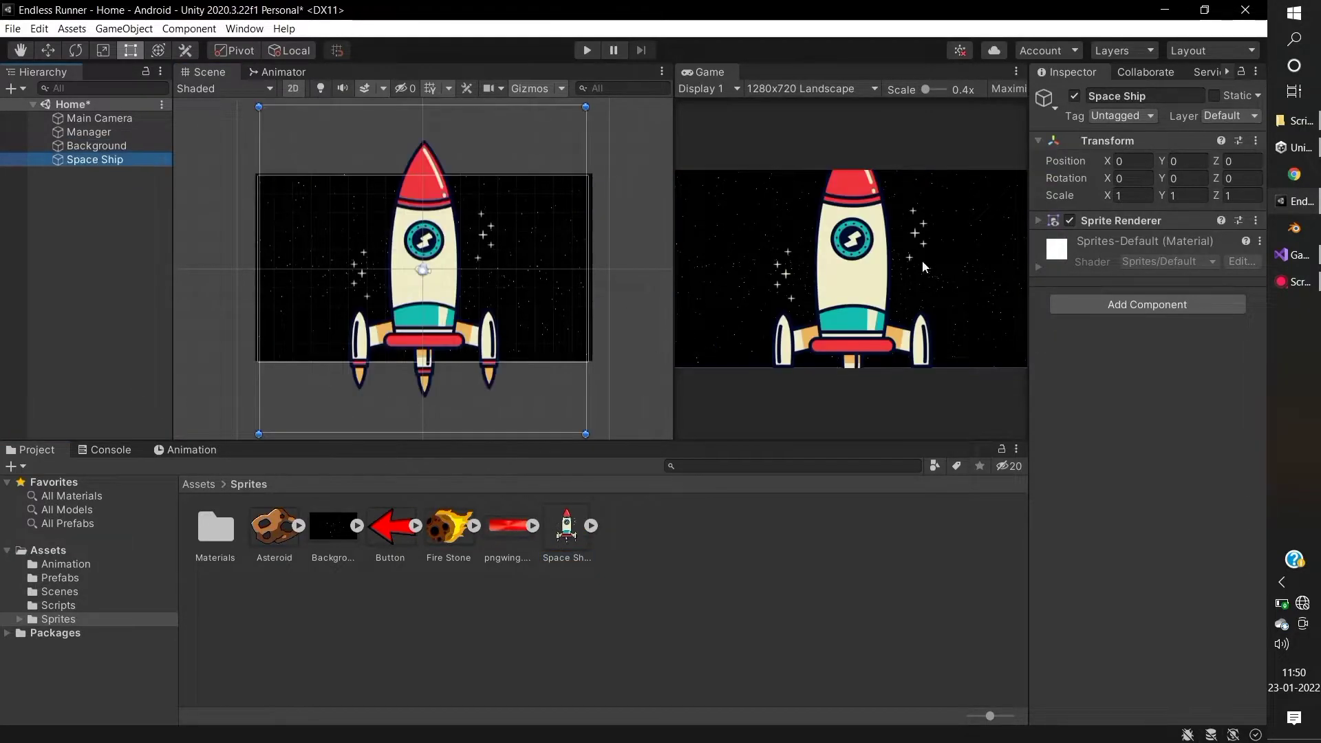
left_click(1124, 194)
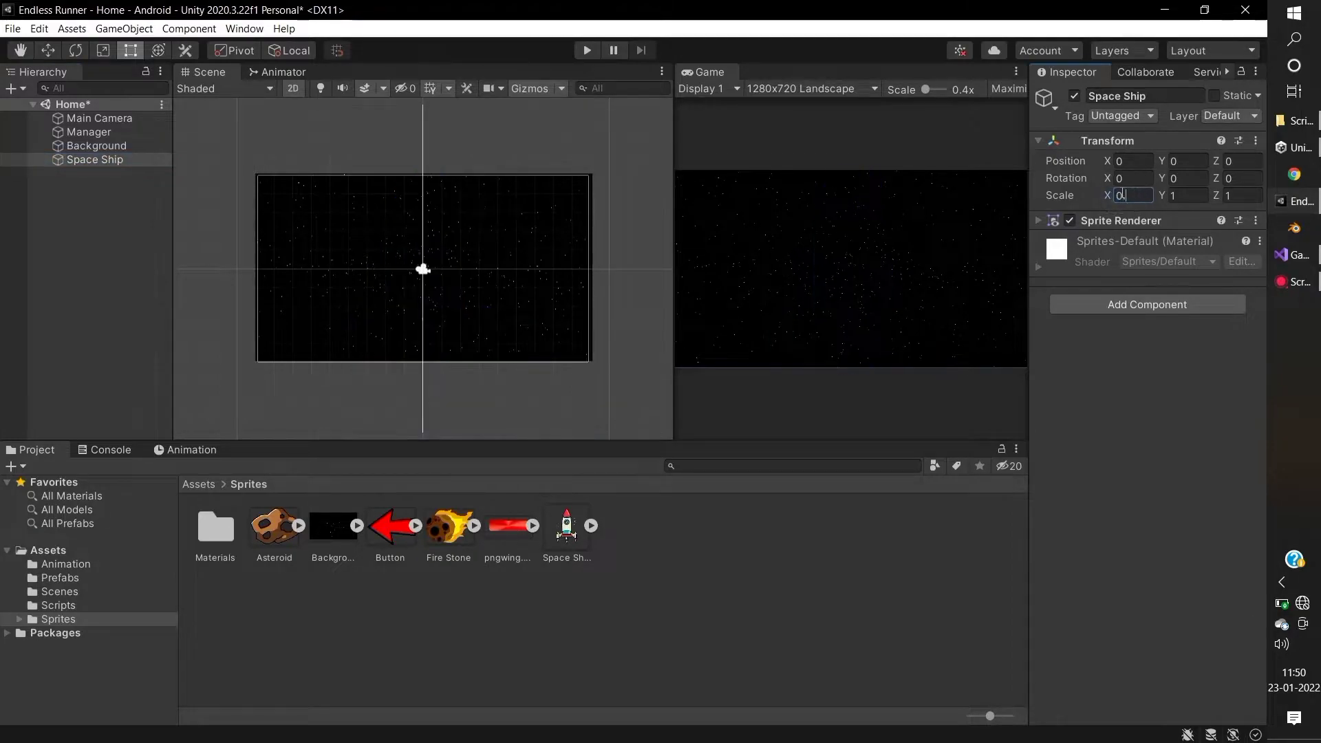
type("0.2")
left_click(1176, 196)
type("0.2")
left_click(1235, 195)
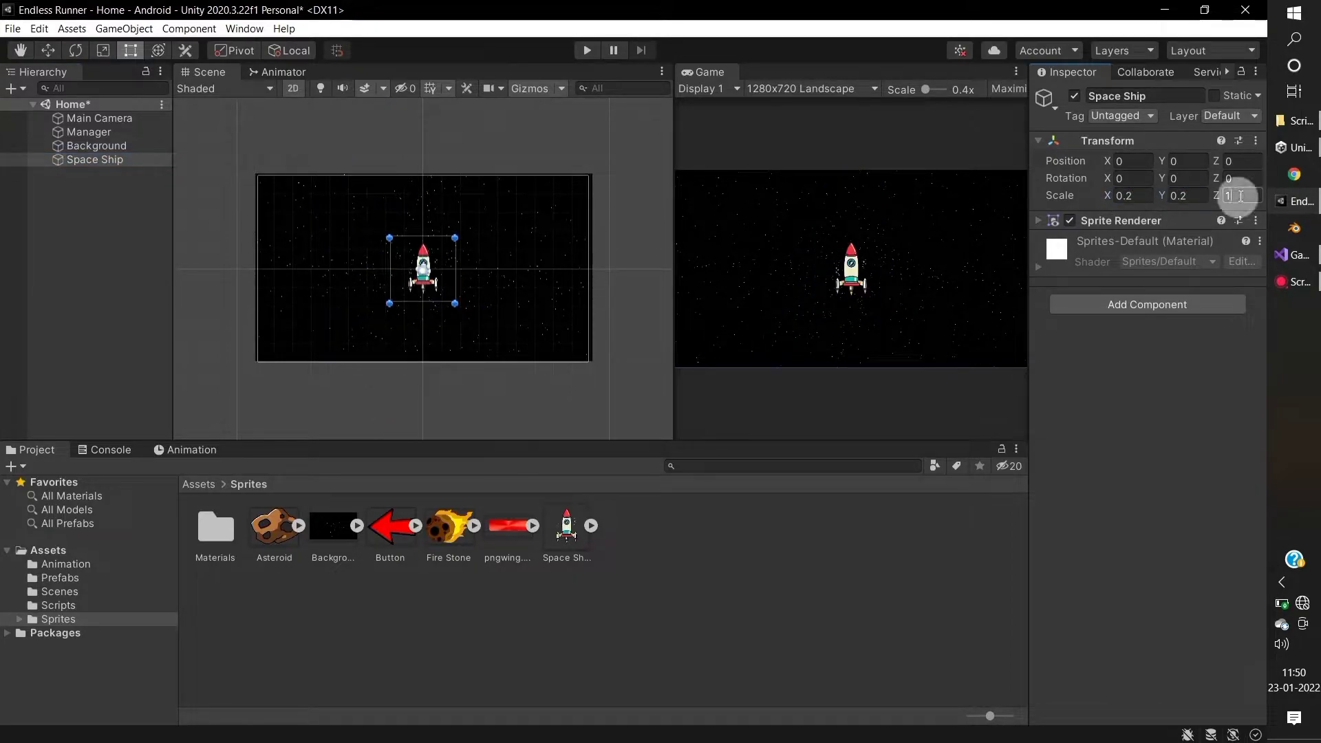
type("0.2")
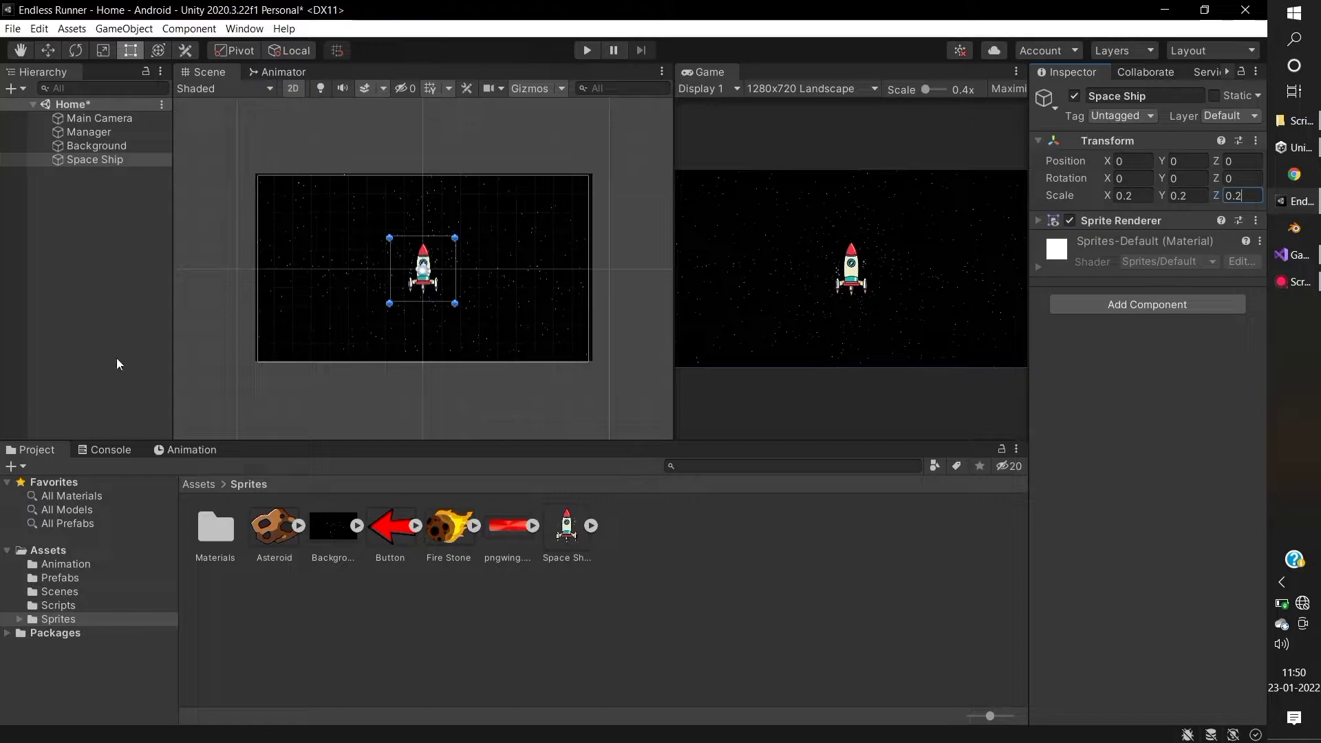
Step: Add a Canvas with a Button, scaling with screen size at match 0.5
right_click(66, 256)
mouse_move(145, 549)
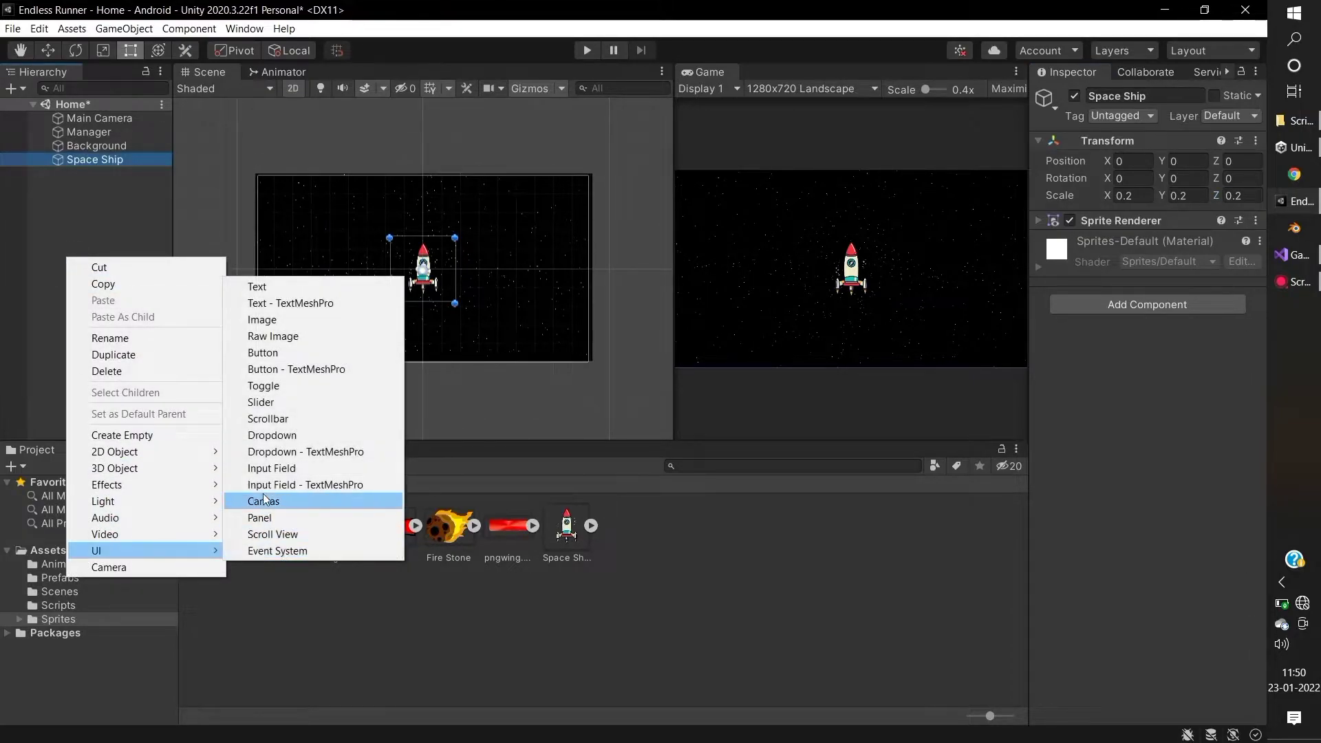
left_click(262, 352)
left_click(85, 172)
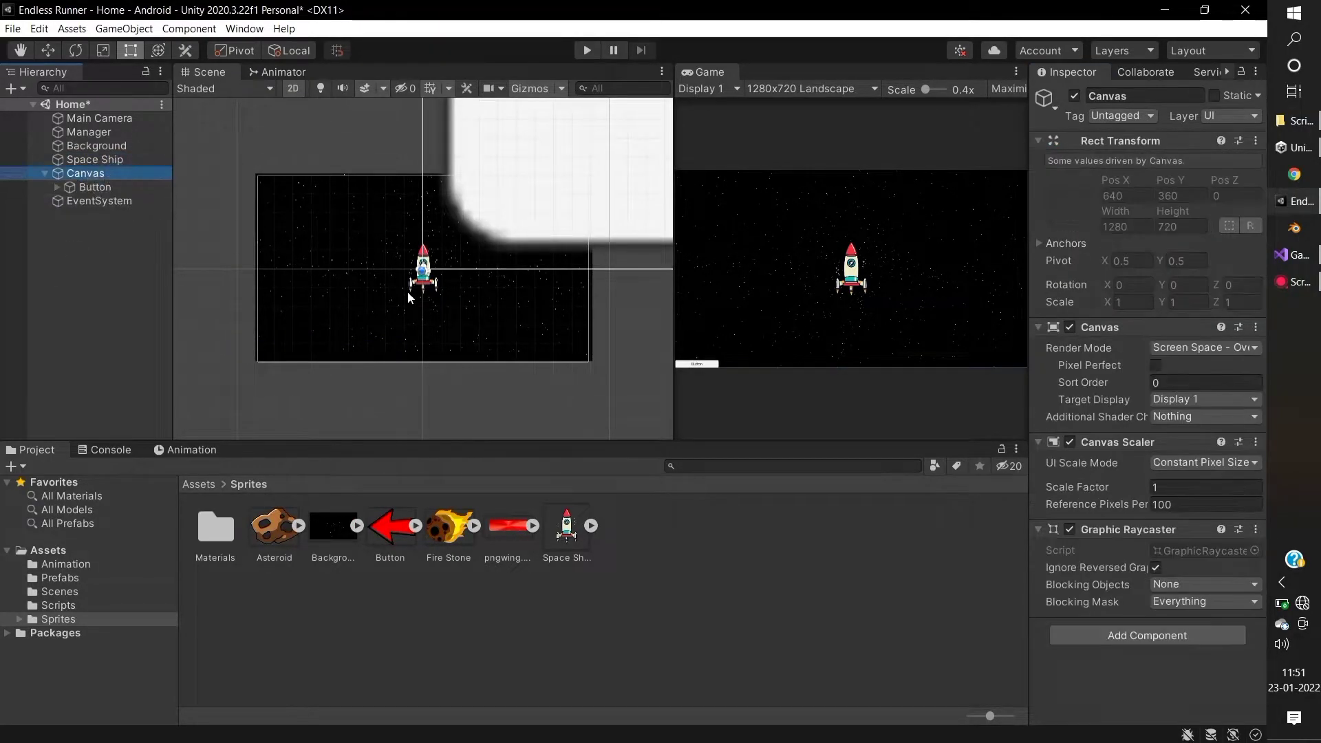
left_click(1205, 461)
left_click(1187, 499)
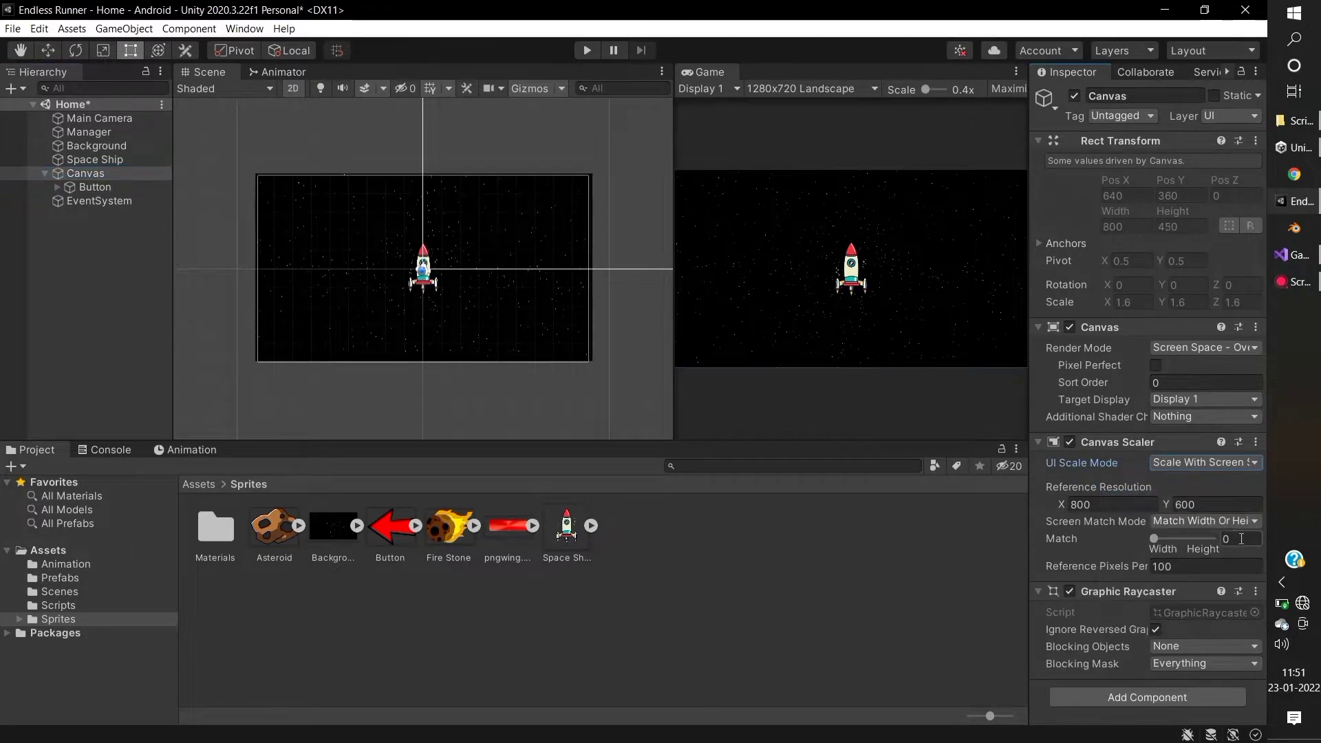
type("0.5")
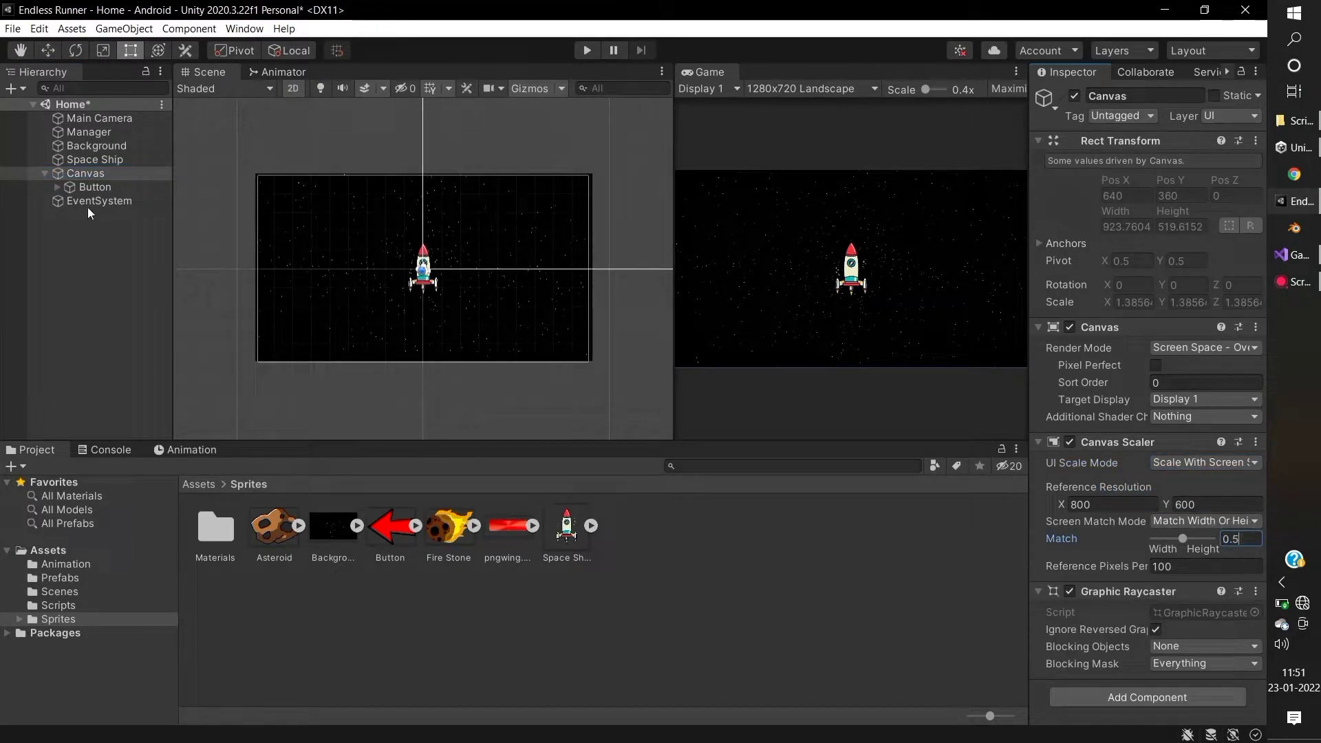
left_click(93, 187)
Step: Rename the button to Play and set its image to the red pngwing sprite
right_click(91, 188)
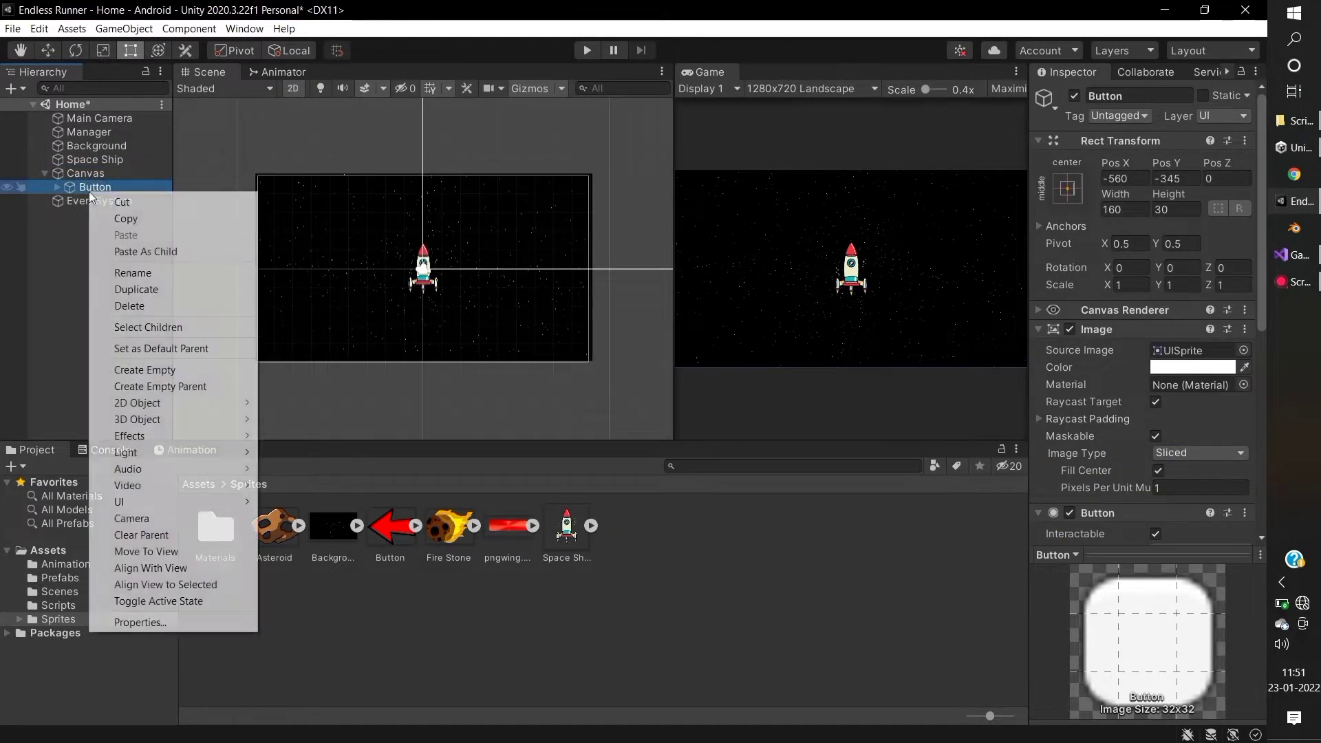
left_click(201, 276)
type("Play")
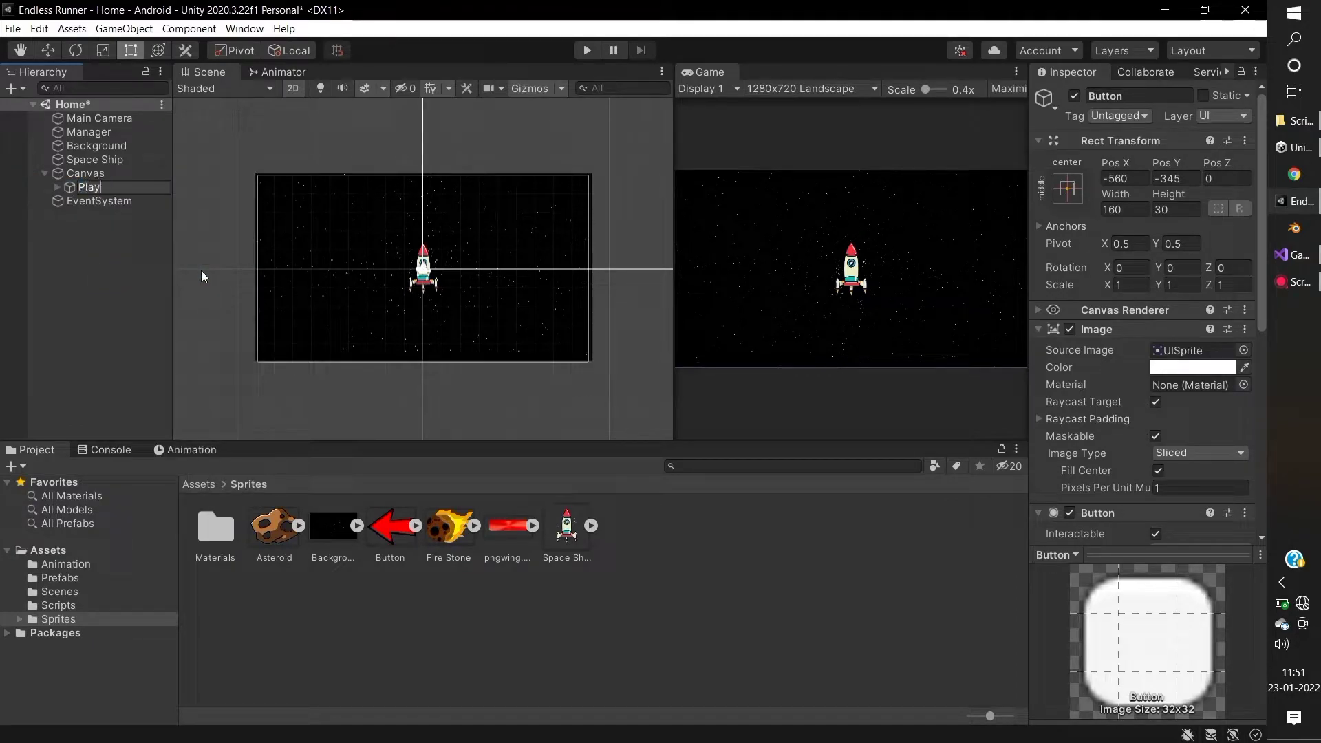
key("Return")
left_click(56, 187)
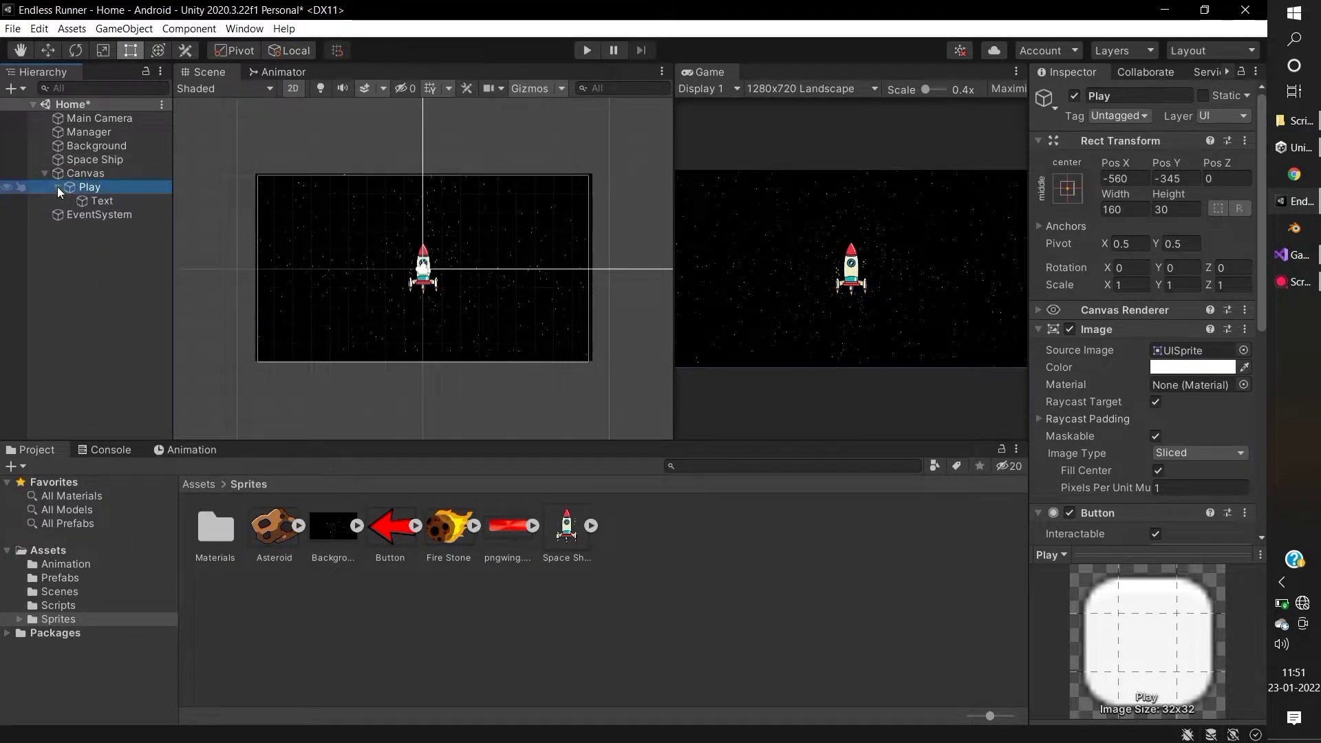
left_click(1244, 349)
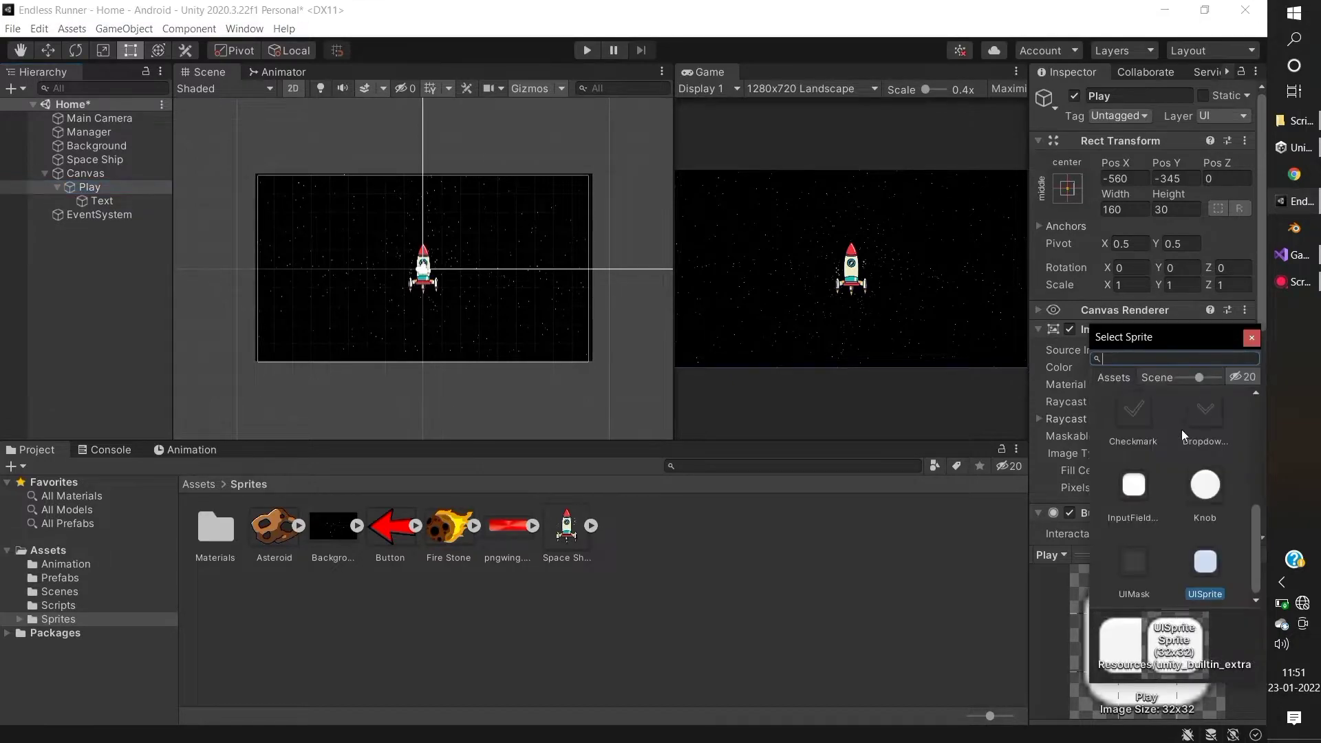
scroll(1182, 429, "up", 2)
left_click(1209, 415)
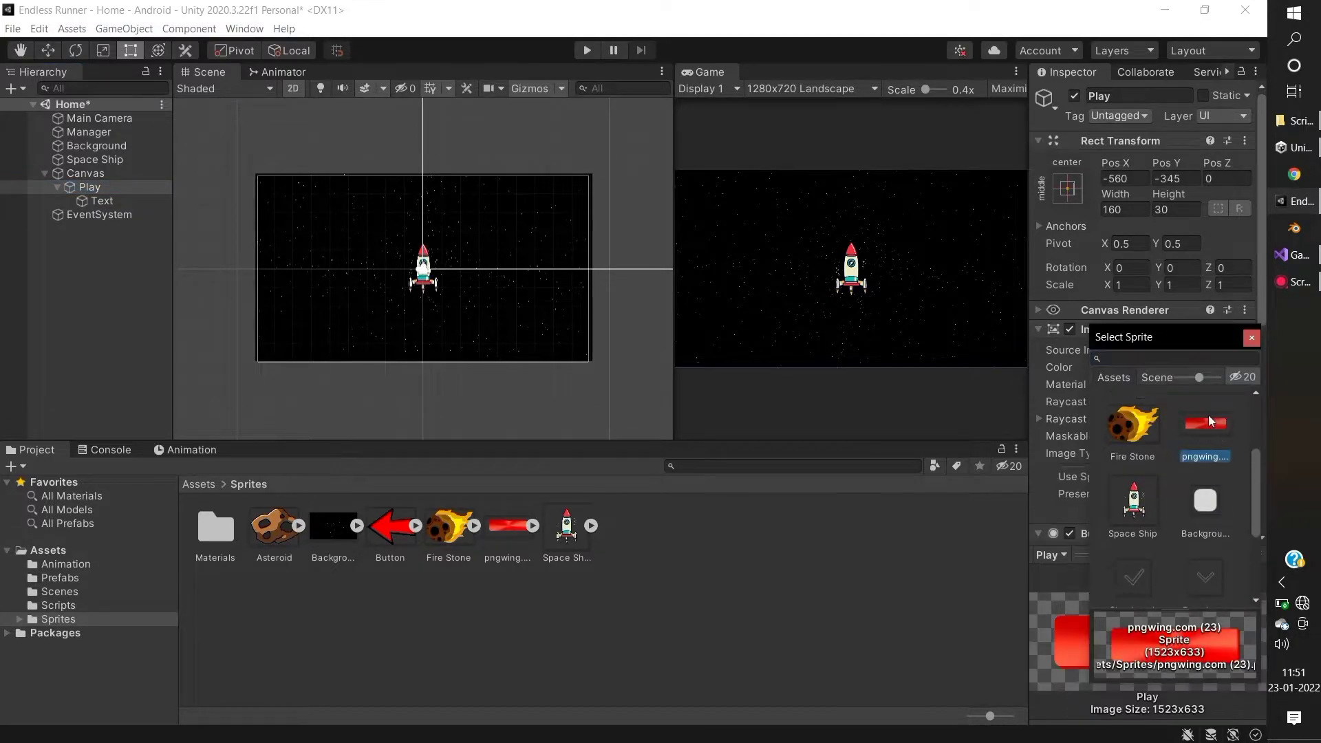
left_click(1252, 339)
scroll(500, 223, "down", 3)
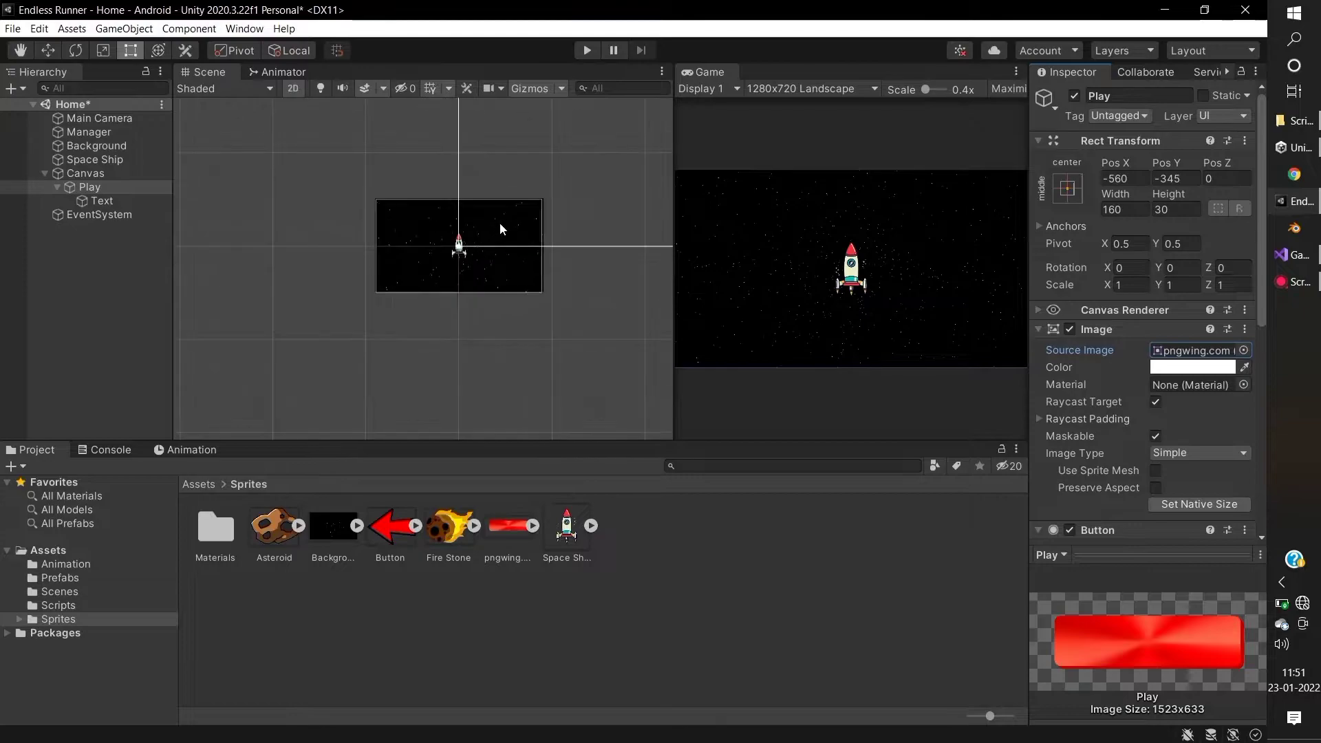
scroll(501, 221, "up", 3)
scroll(508, 246, "down", 3)
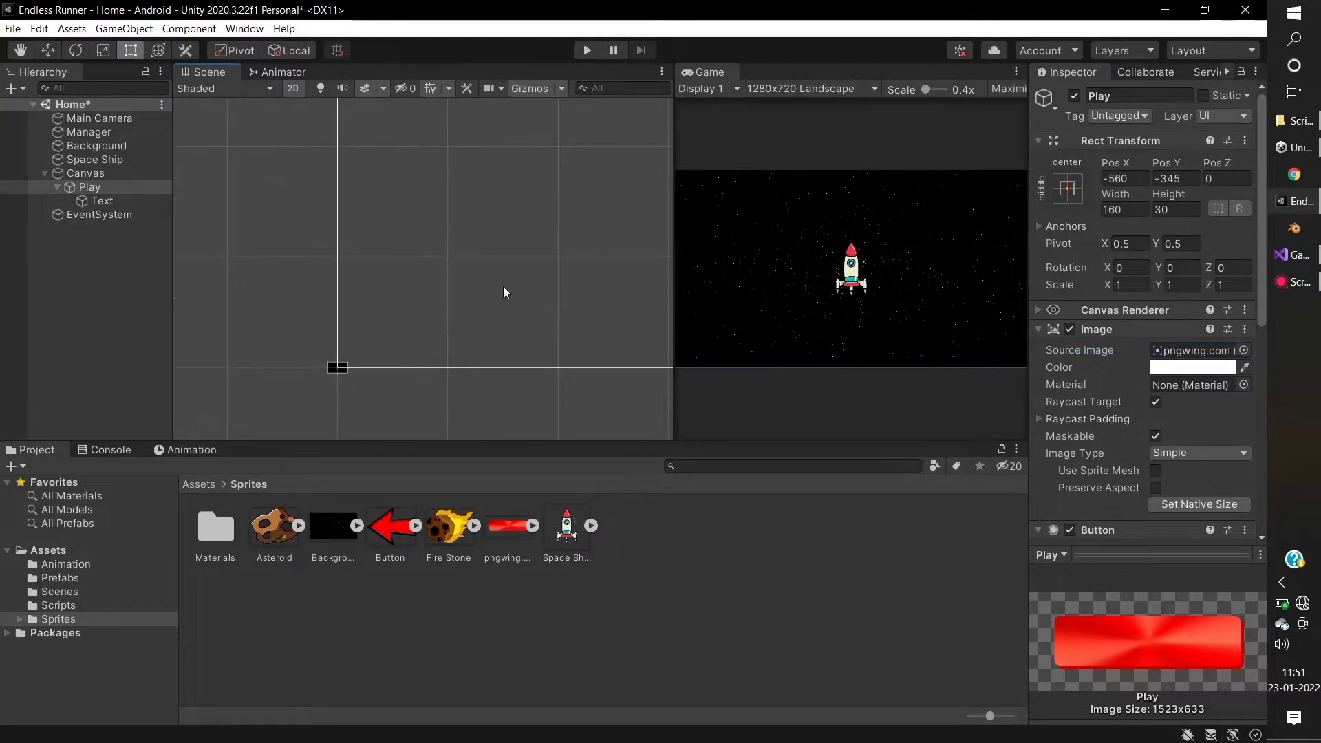
scroll(505, 292, "down", 2)
Step: Move the Play button left of the ship, anchor it middle-left, and enlarge it
left_click_drag(377, 390, 660, 135)
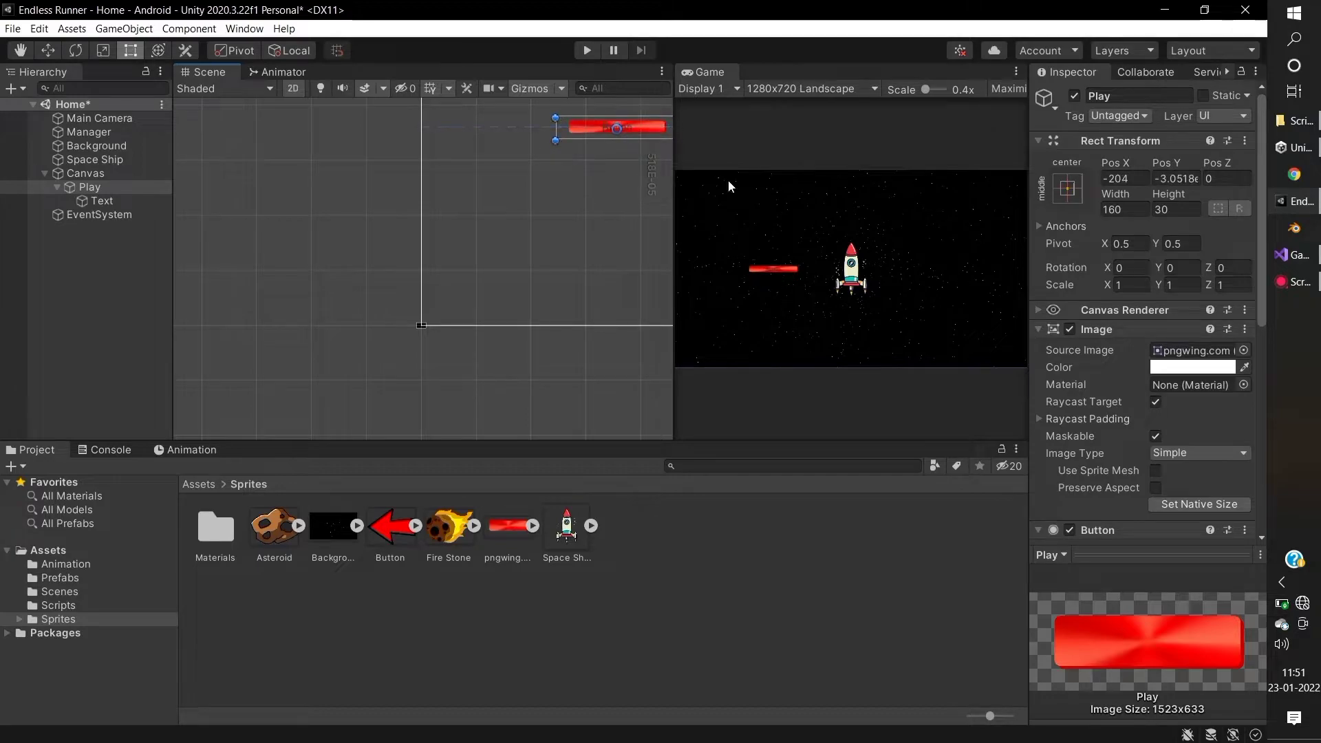
left_click(1070, 191)
left_click(1124, 359)
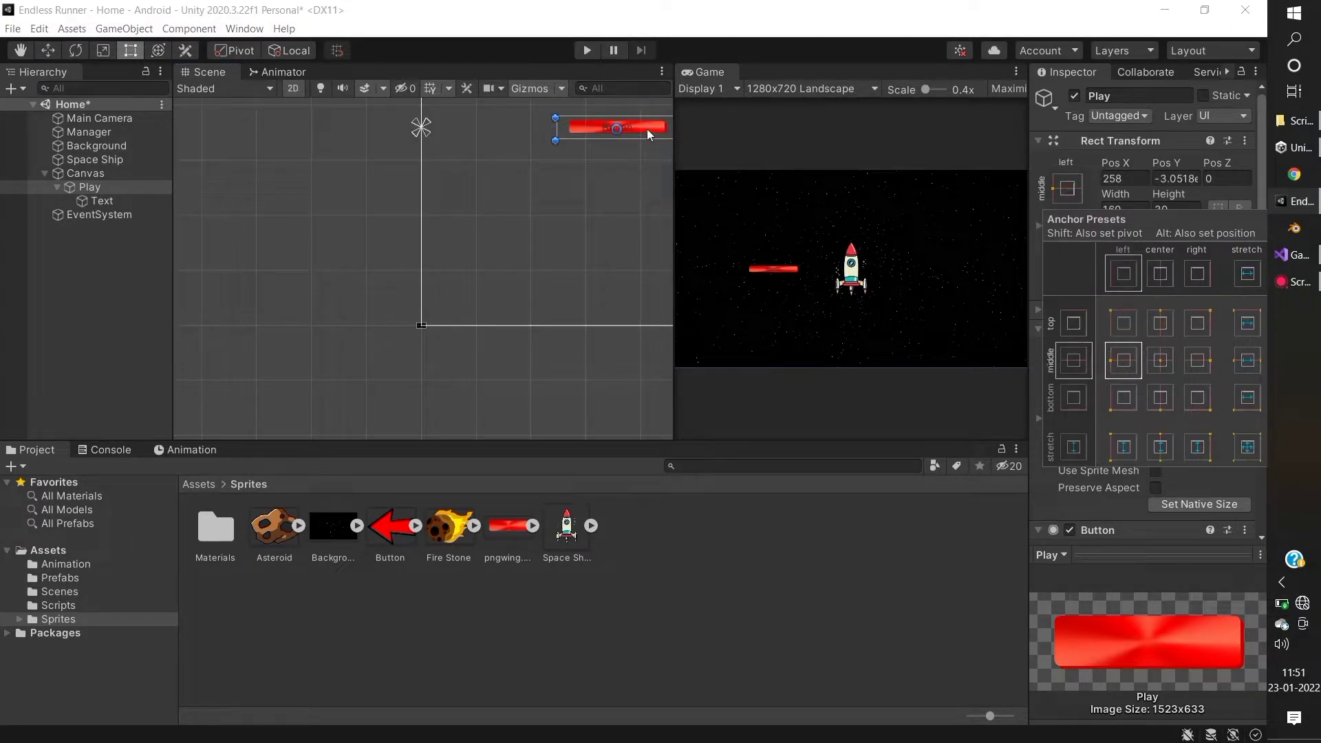
mouse_move(647, 129)
left_mouse_down()
mouse_move(622, 126)
mouse_move(681, 205)
left_mouse_up()
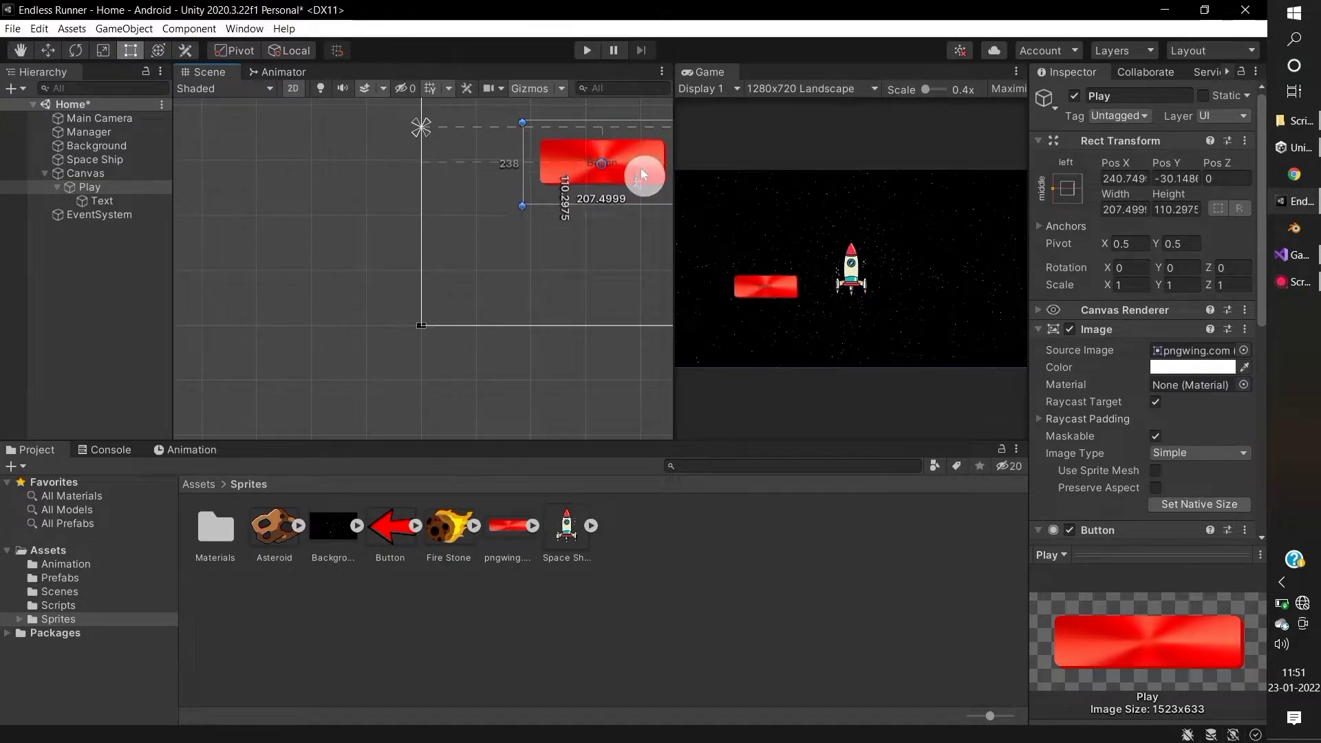
Step: Set the Play button's label text to 'Play' with font size 35
left_click(98, 200)
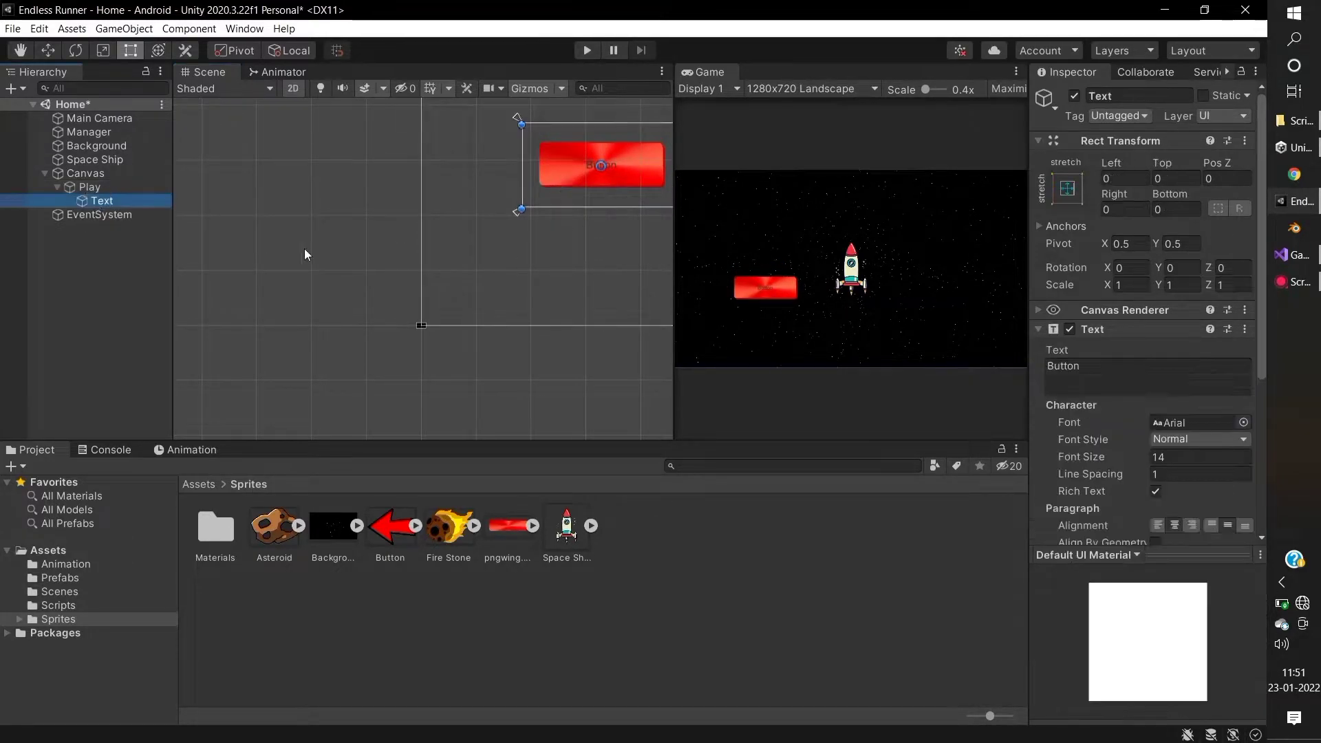
double_click(1066, 367)
type("Pla")
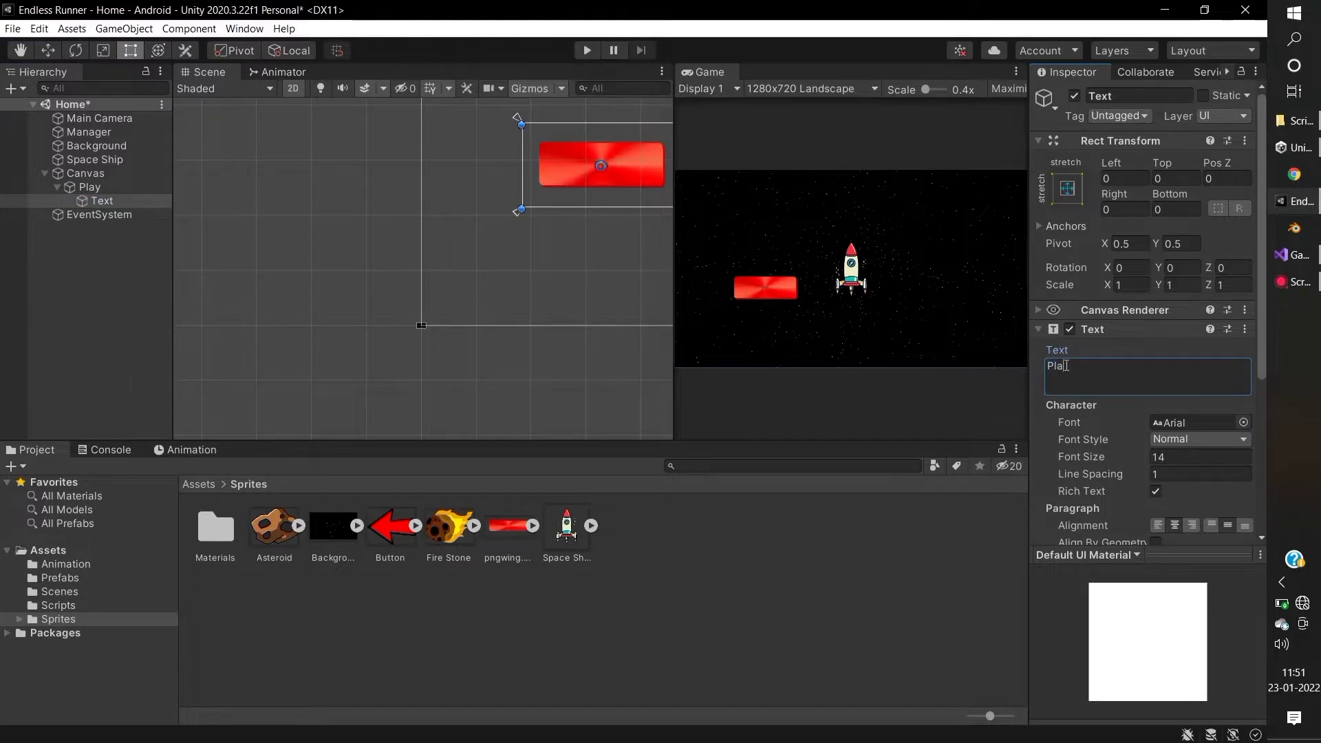
type("y")
left_click_drag(1125, 457, 1146, 457)
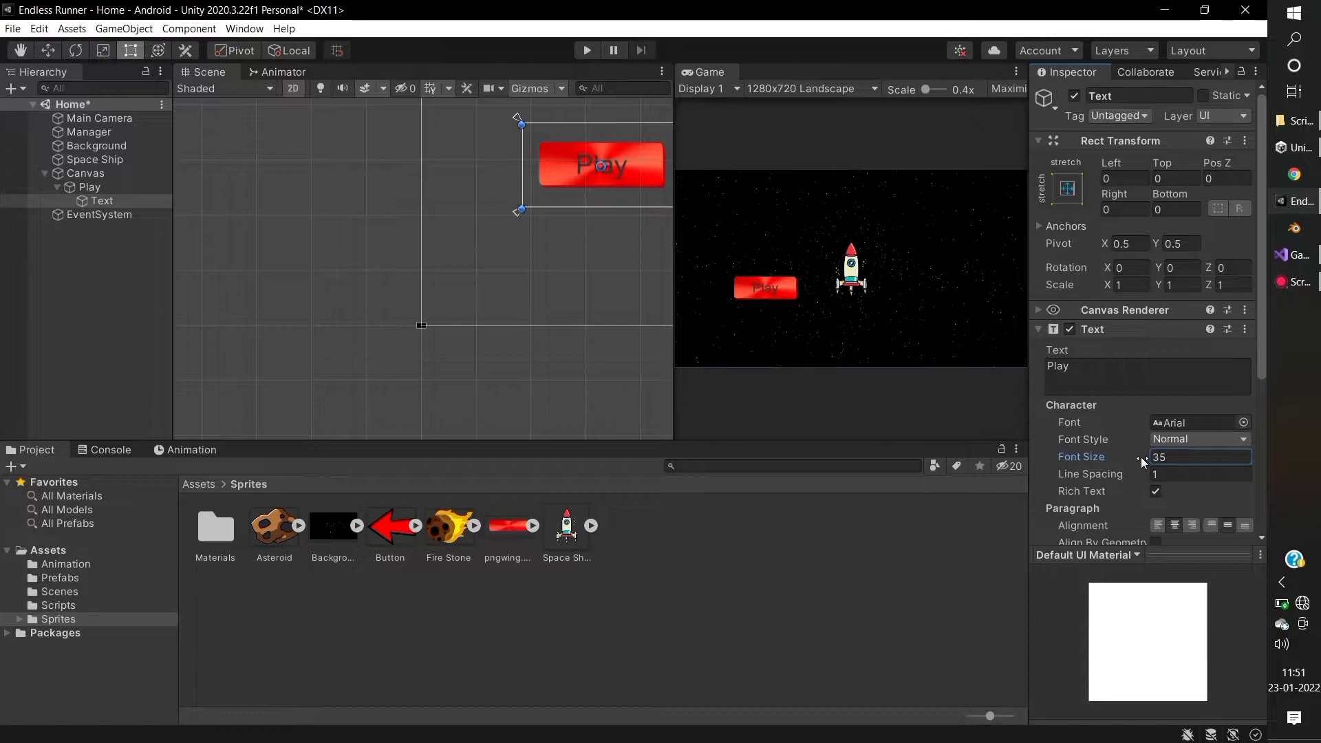
left_click(115, 189)
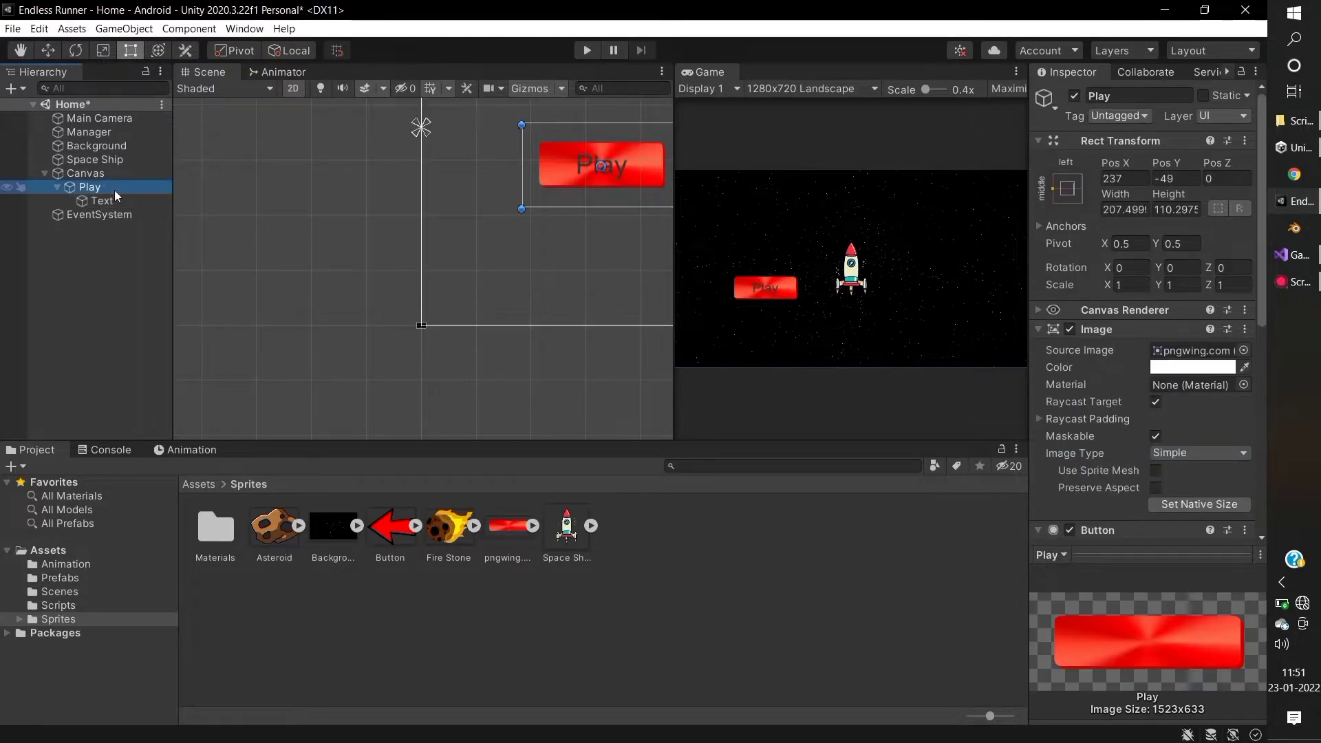
Step: Duplicate the Play button, move the copy right of the ship, and anchor it middle-right
key("ctrl+d")
scroll(507, 268, "down", 2)
middle_click_drag(506, 269, 403, 269)
scroll(417, 277, "down", 2)
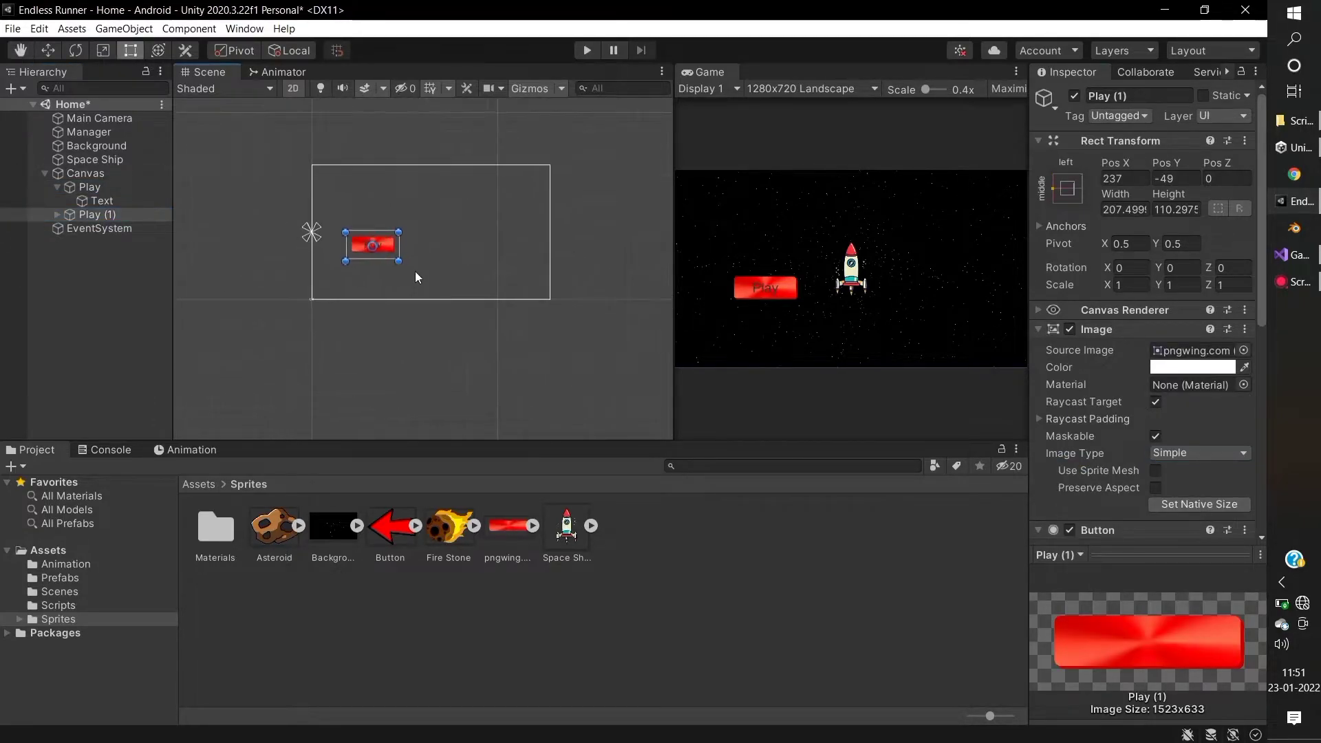
left_click_drag(386, 251, 525, 244)
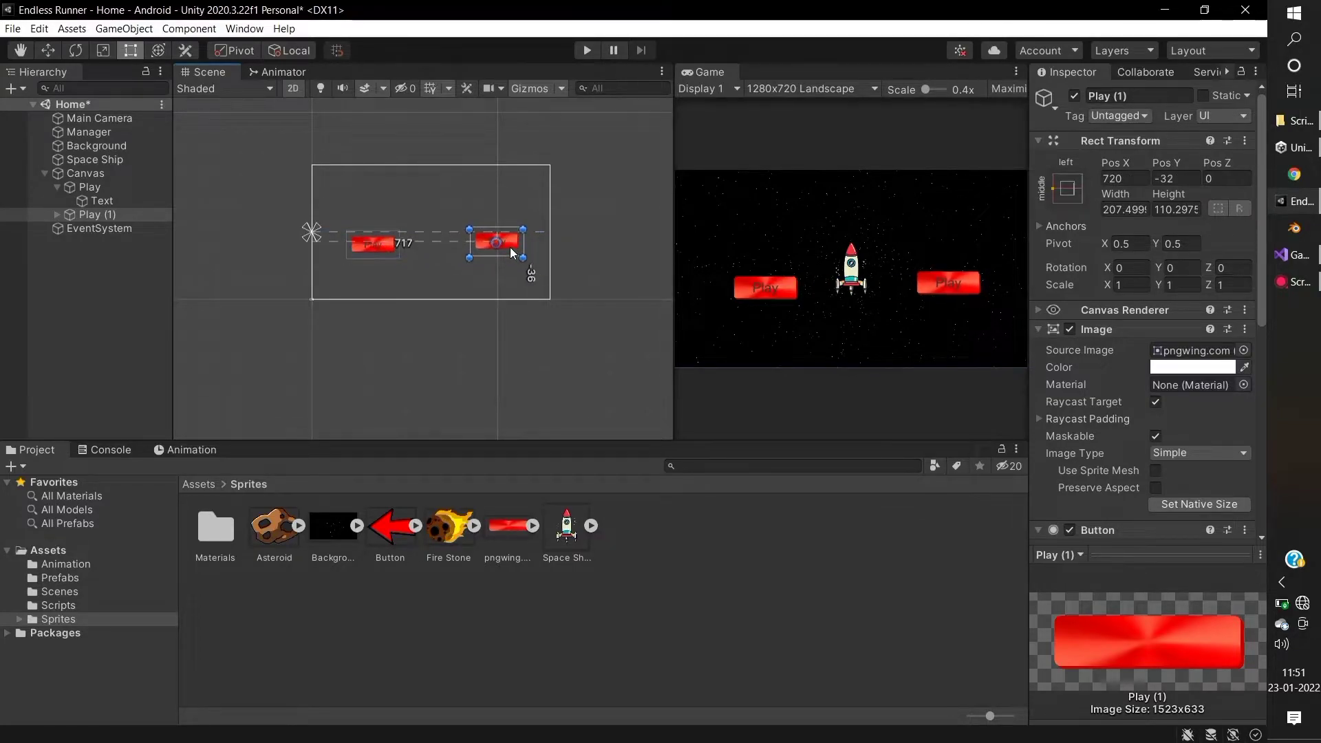
left_click_drag(524, 245, 506, 244)
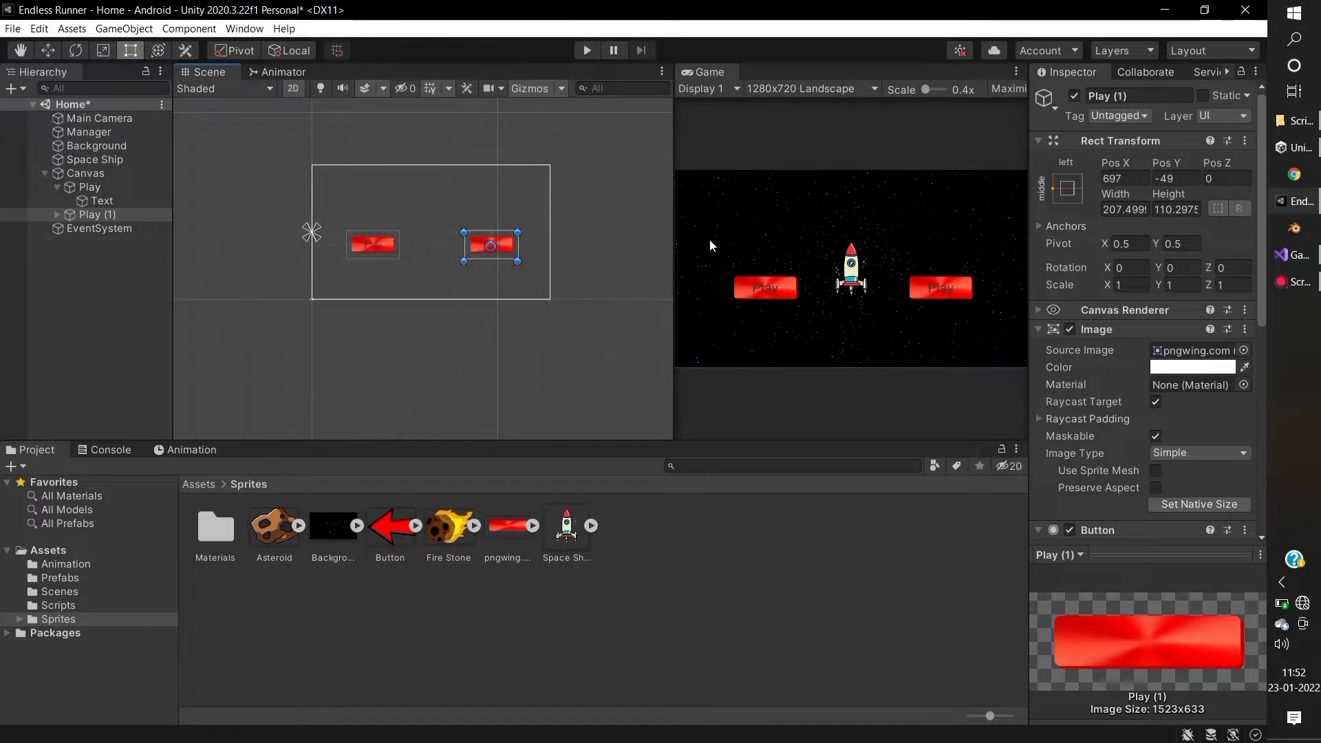
left_click(1068, 187)
left_click(1198, 362)
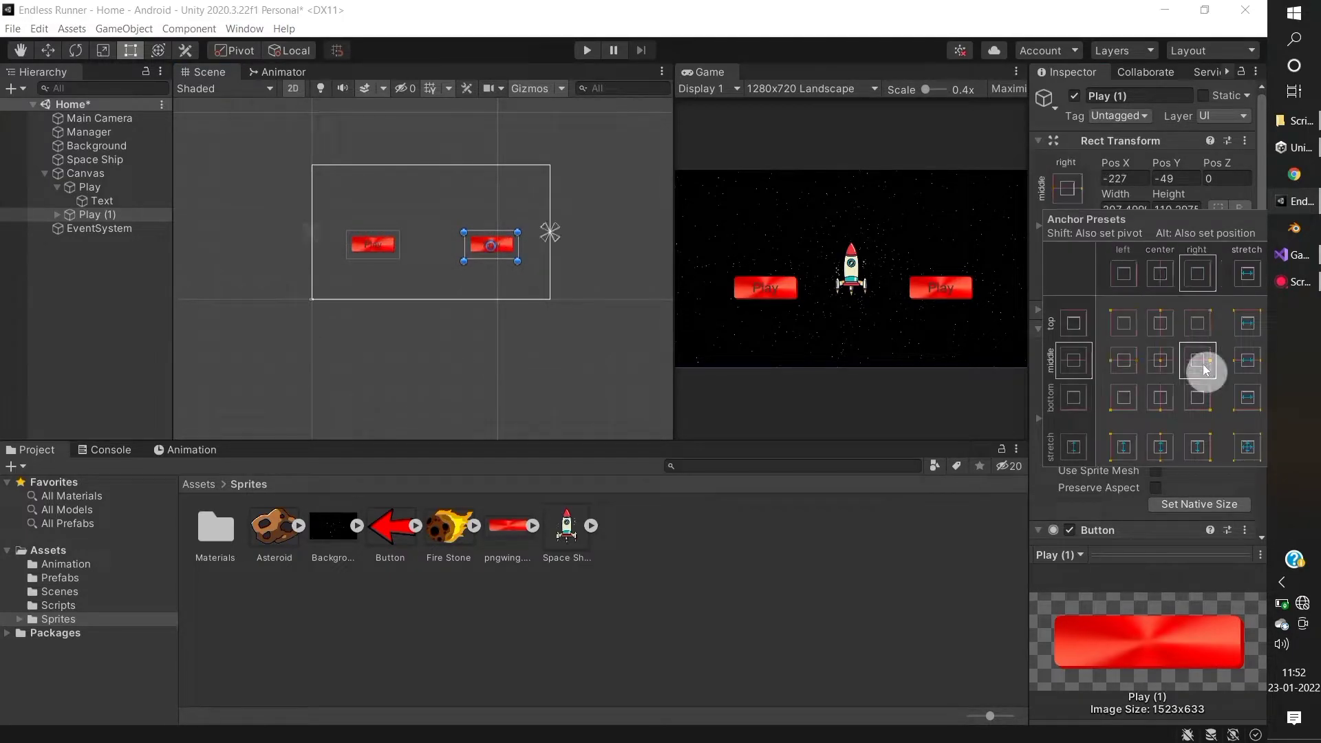
Step: Rename the copied button Play (1) to Quit
left_click(57, 215)
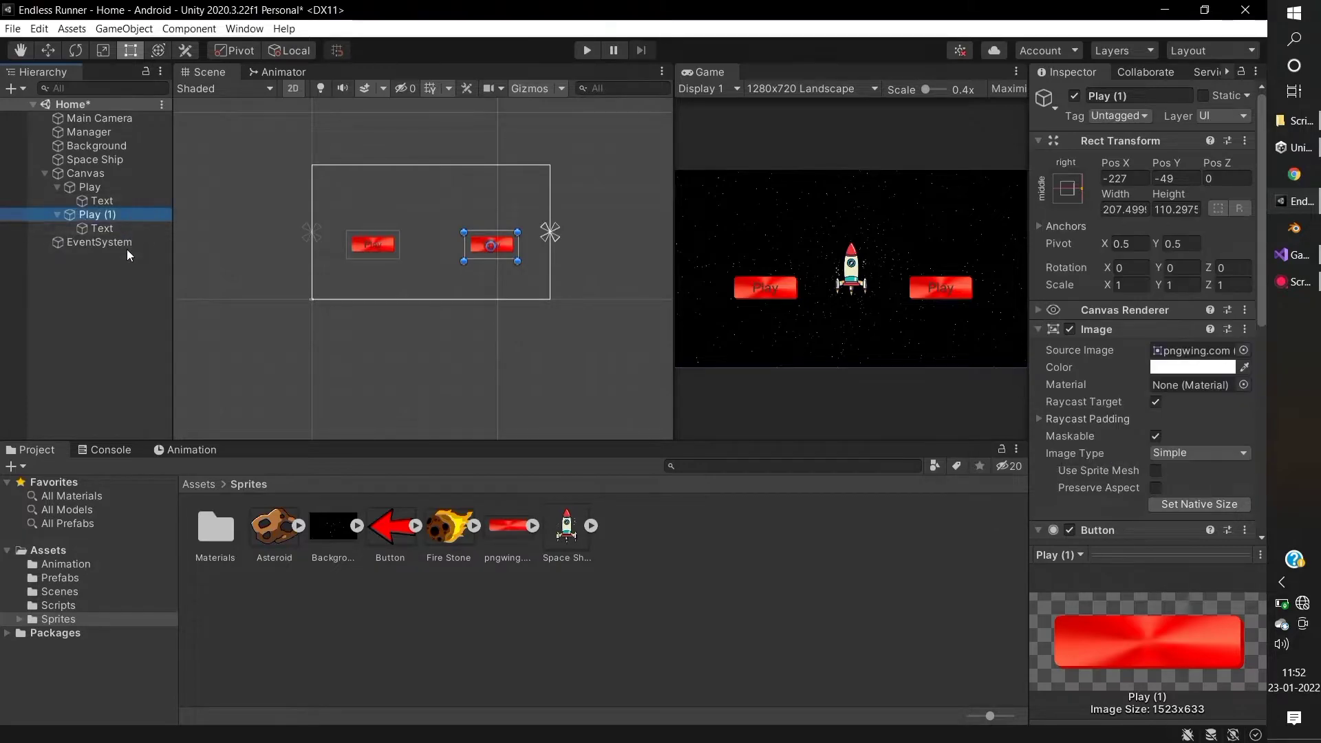
right_click(98, 214)
left_click(166, 292)
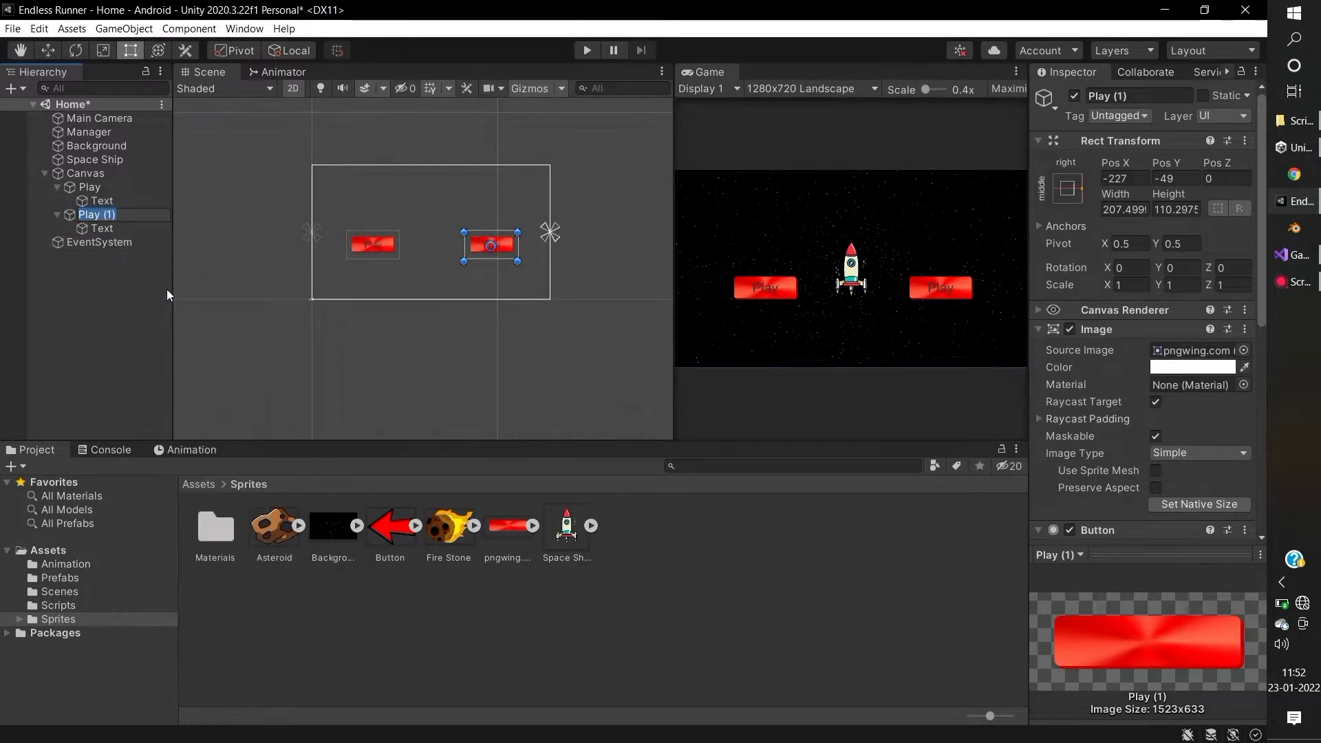
type("W")
key("BackSpace")
type("Qu")
type("it")
key("Return")
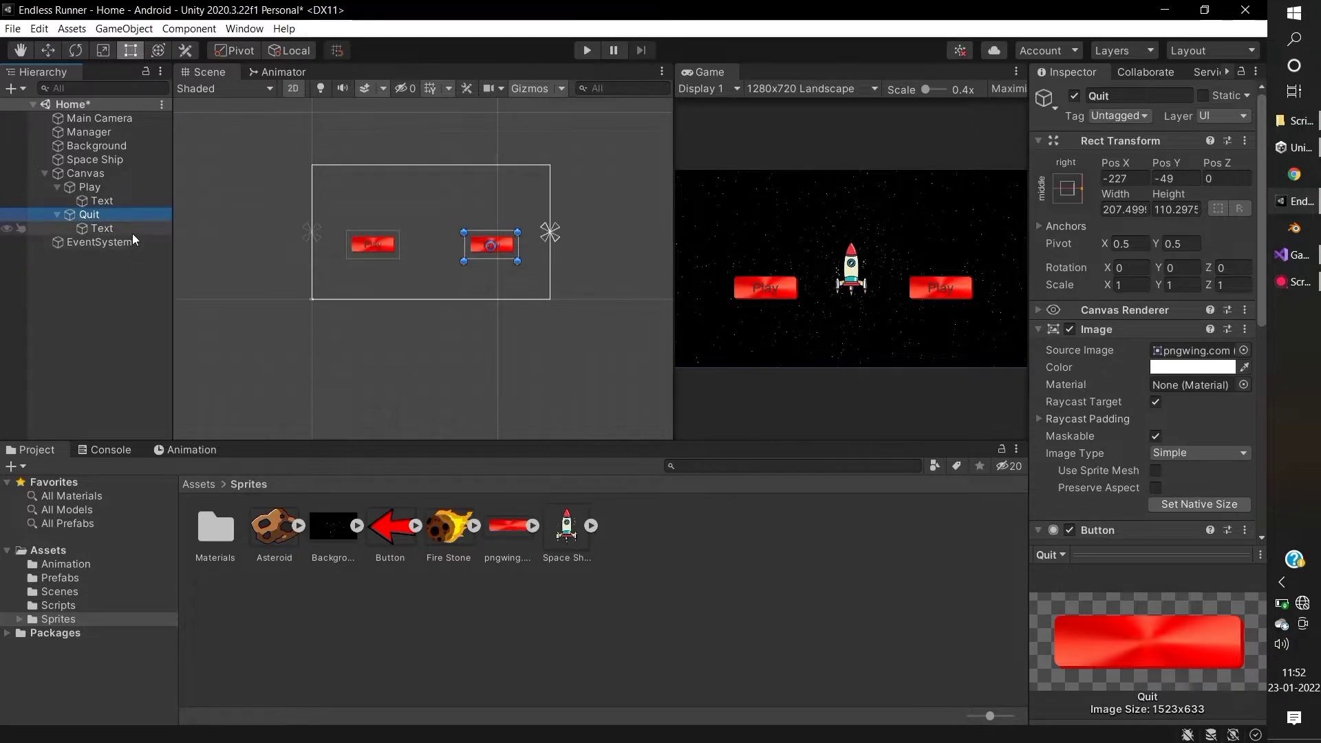
Step: Change the Quit button's label text from Play to Quit
left_click(133, 230)
double_click(1085, 369)
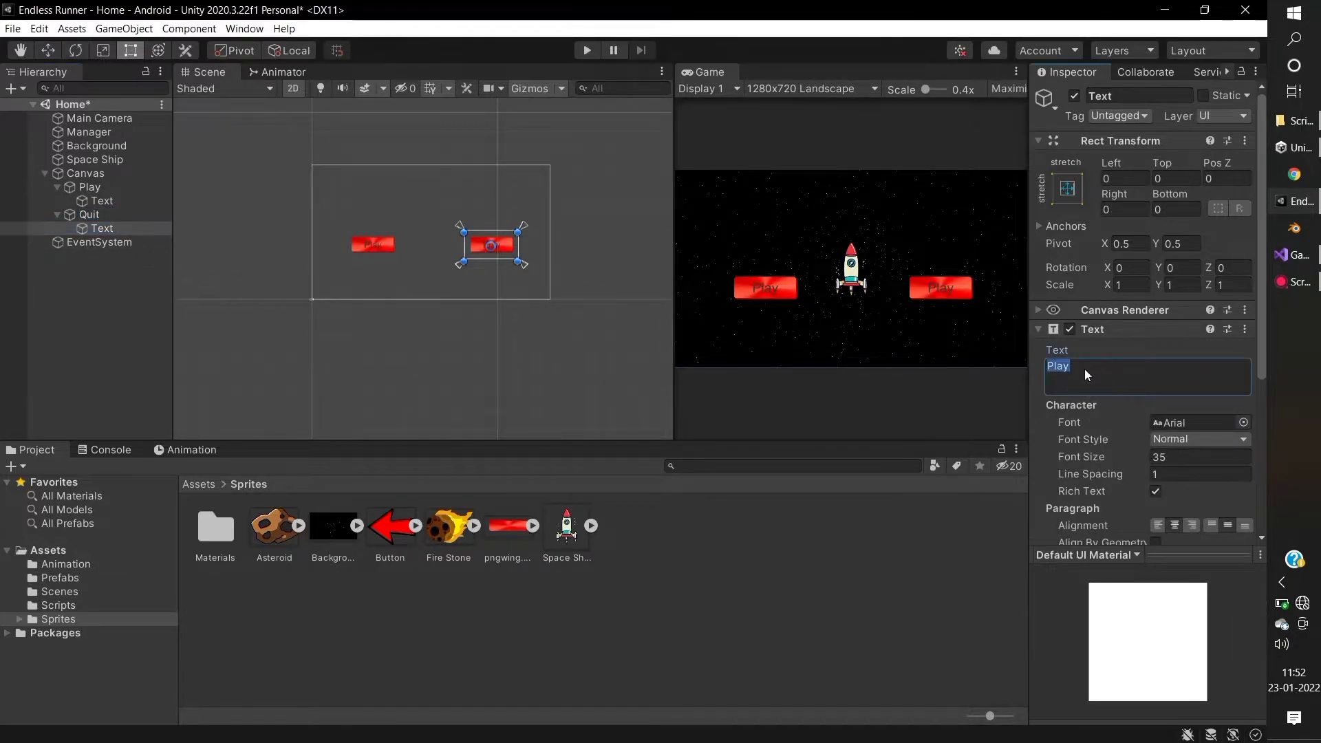
type("Quit")
left_click(81, 395)
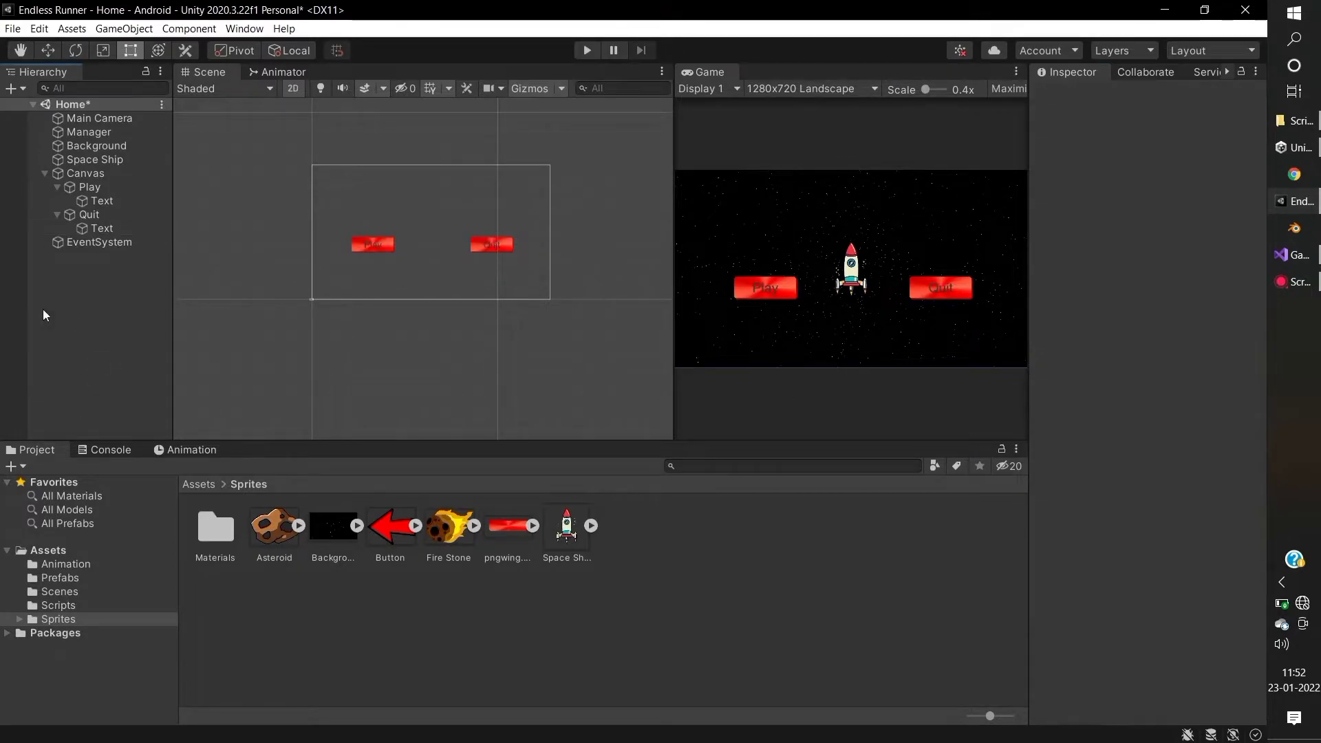
Step: Create a C# script named Event in Assets > Scripts and open it in Visual Studio
left_click(200, 483)
double_click(393, 537)
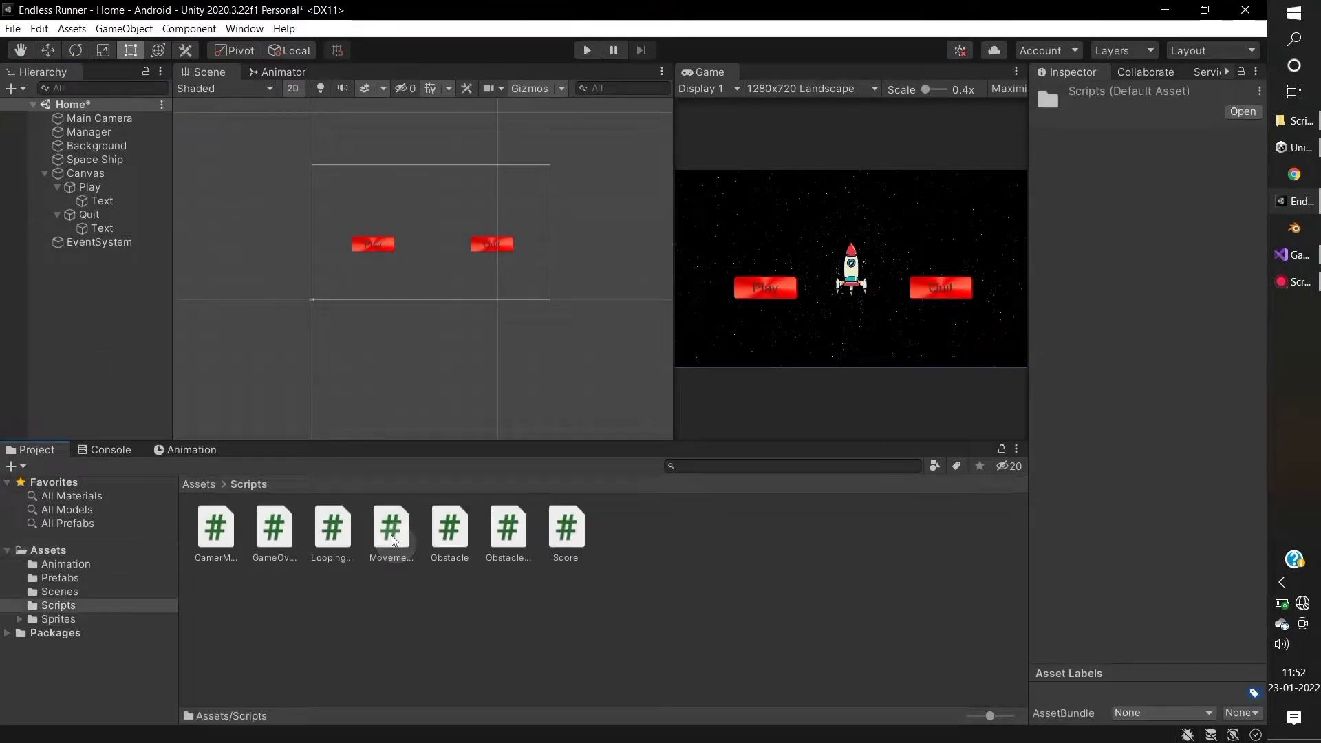
right_click(377, 655)
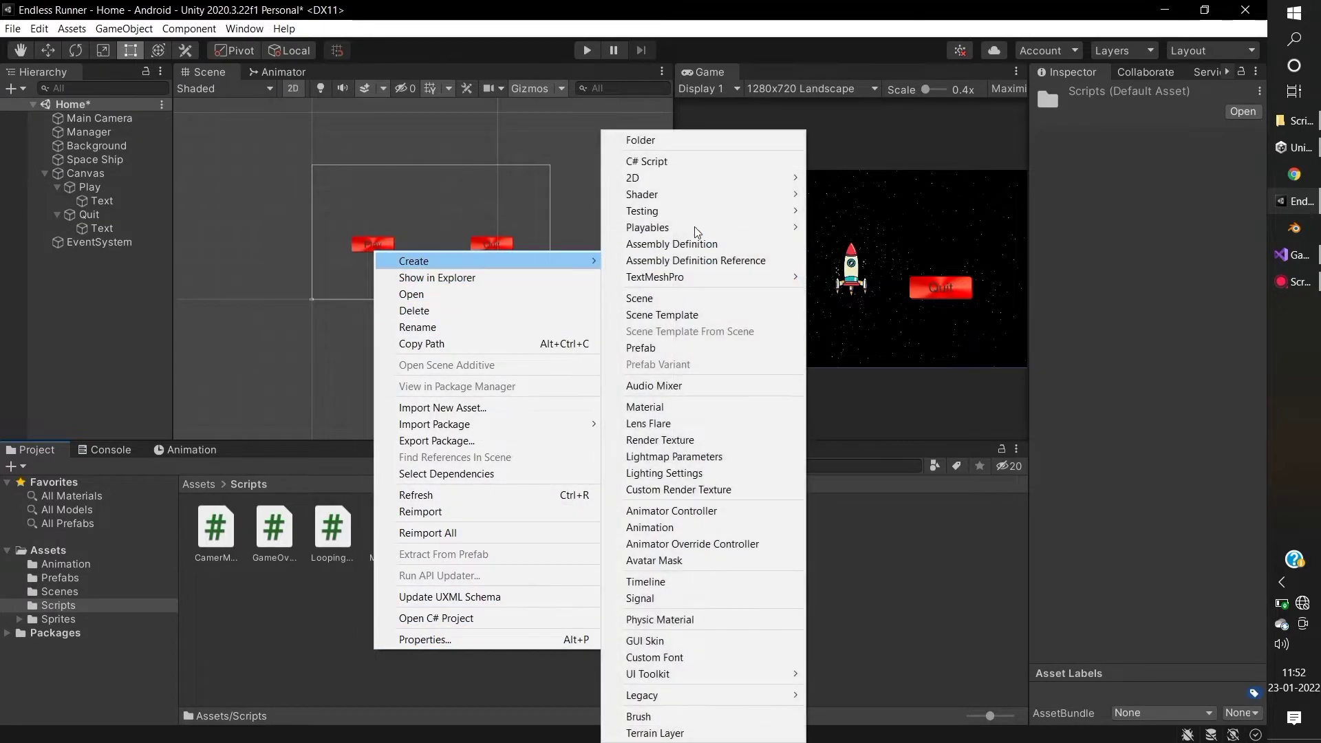
left_click(697, 163)
type("Event")
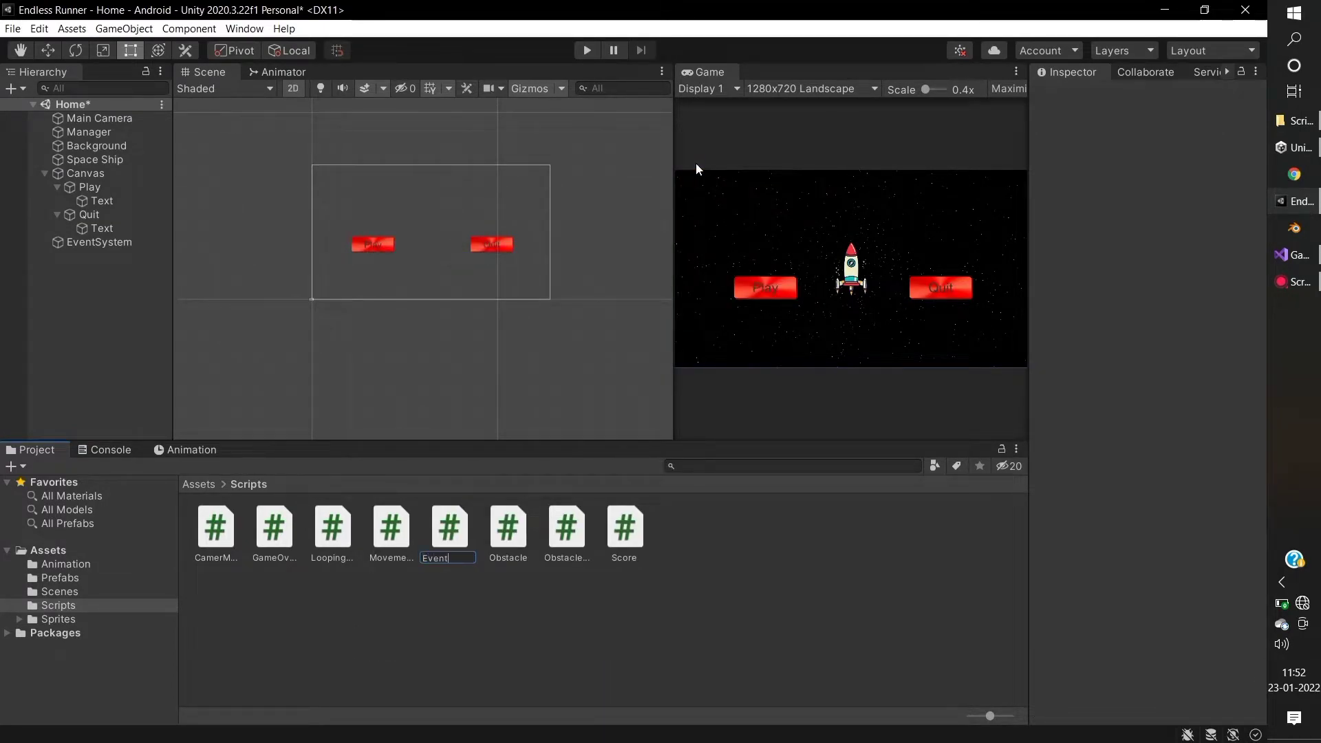
key("Return")
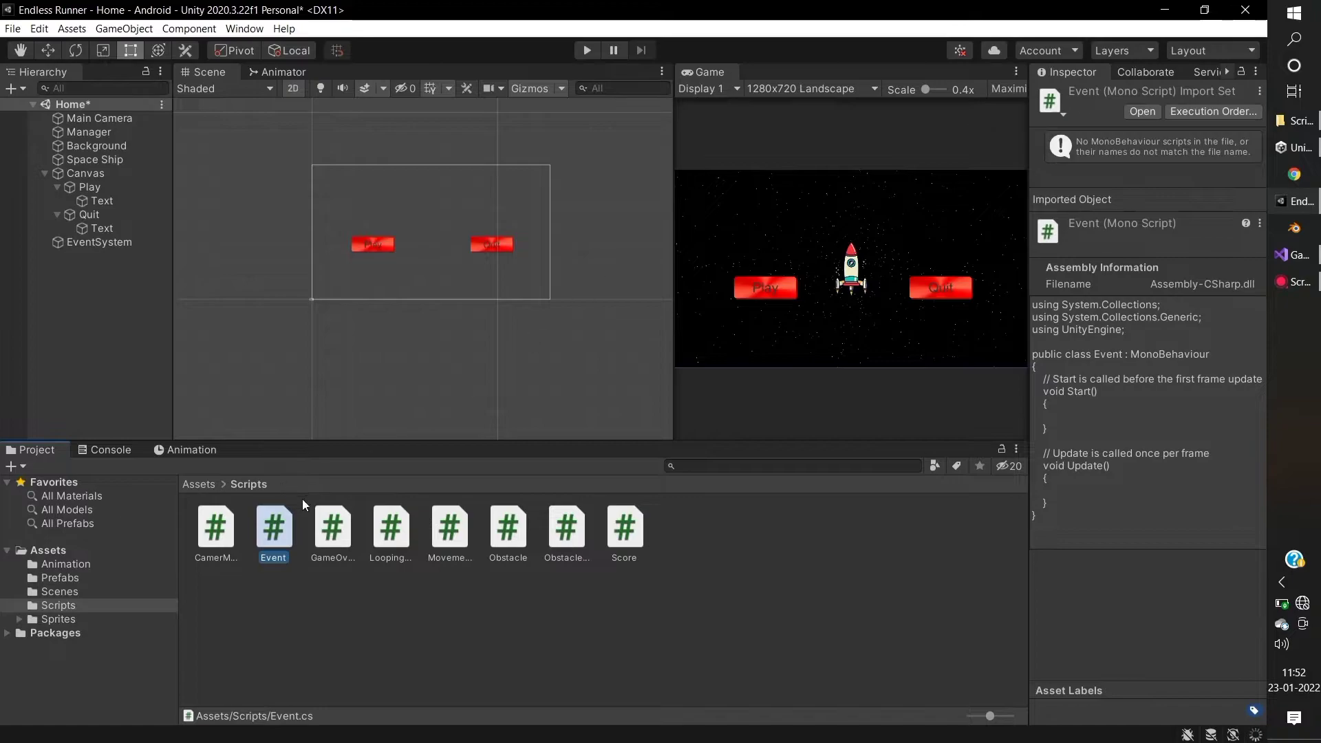
double_click(281, 534)
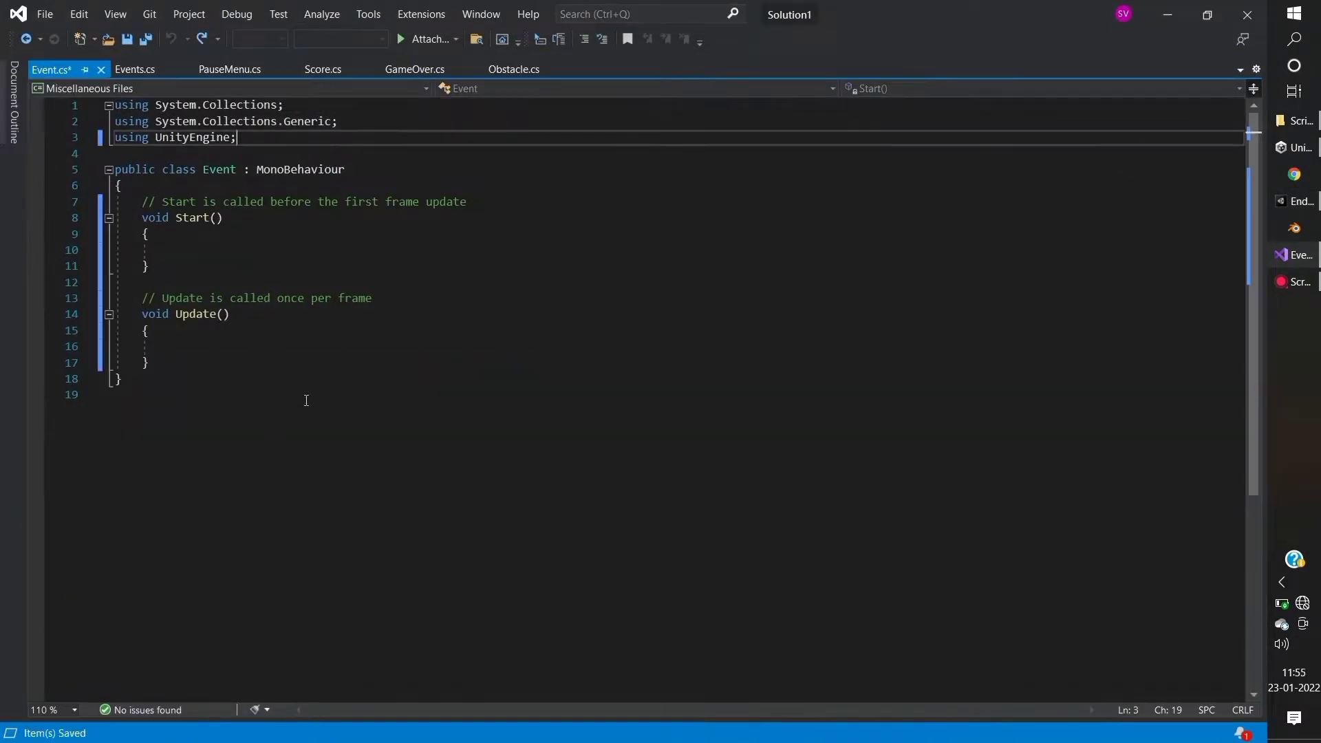
Step: Import SceneManagement, delete Start and Update, and add Play() loading "SampleScene"
key("Return")
type("using")
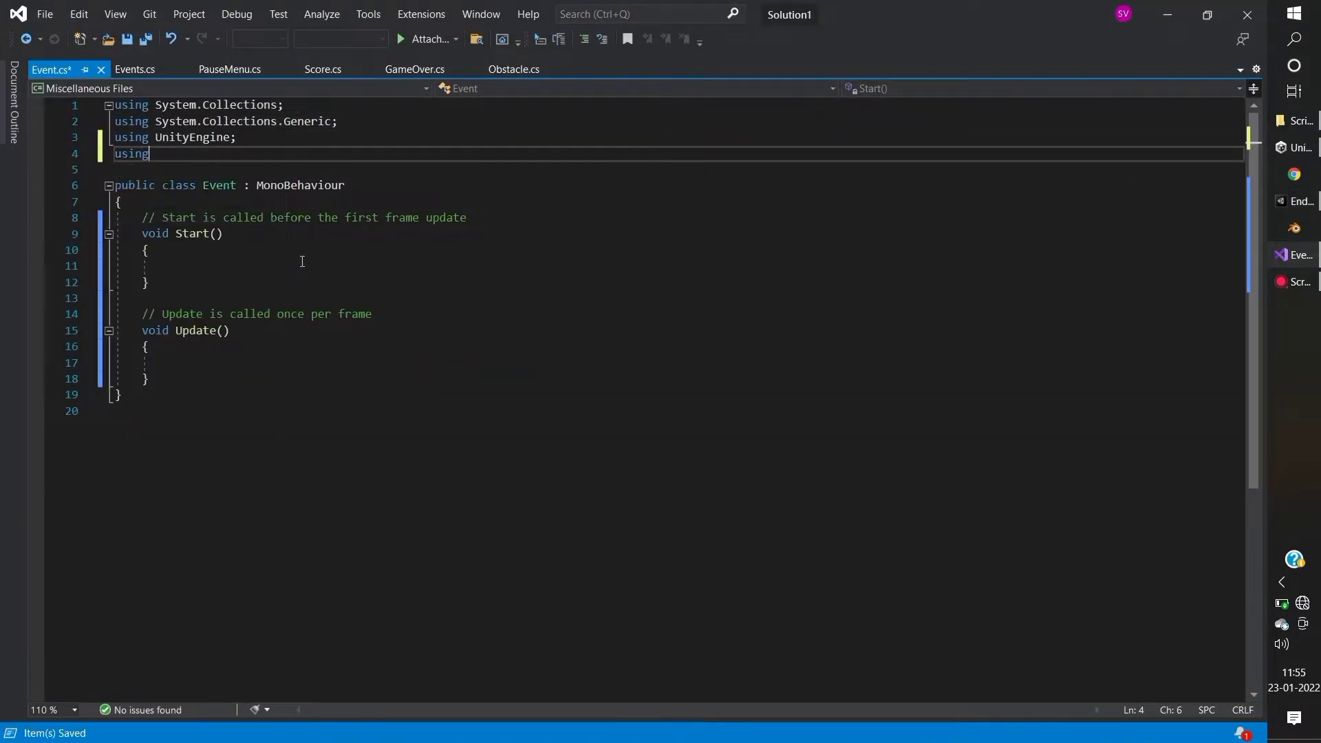
type(" UnityEngine")
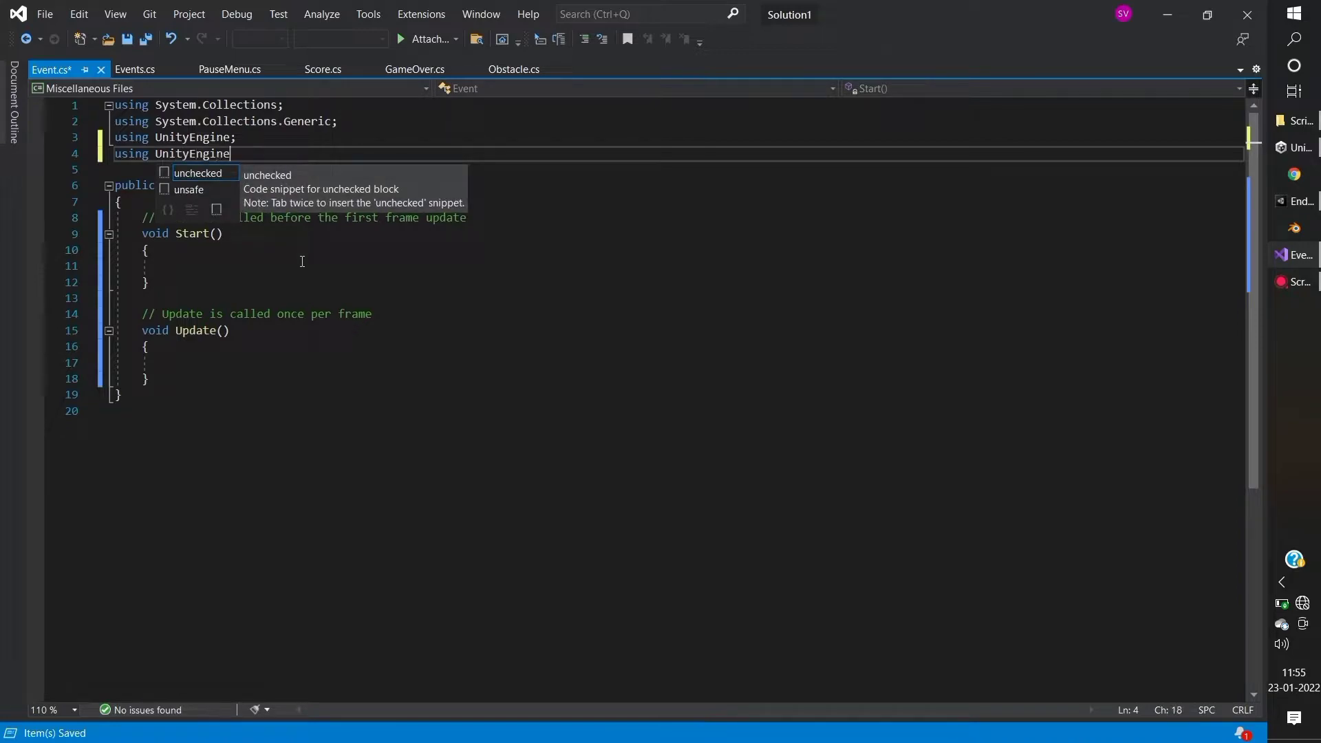
type(".SceneManagement;")
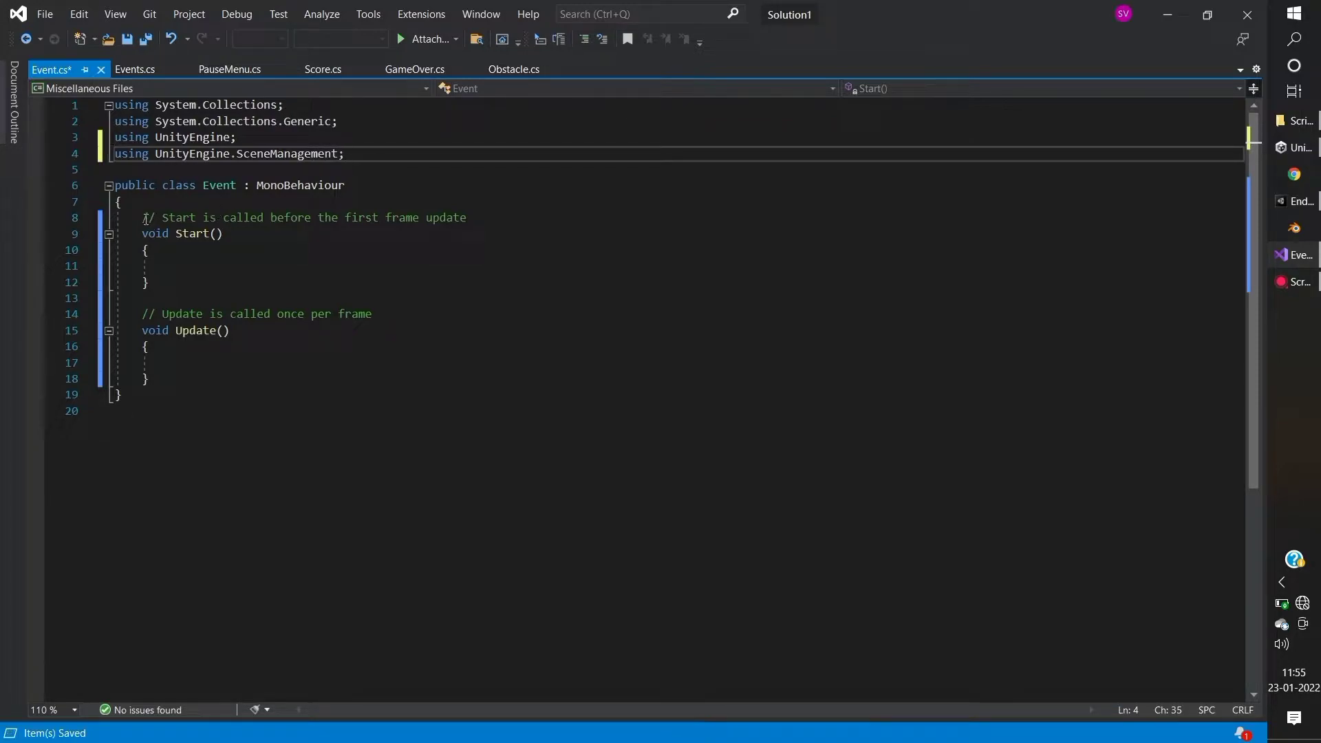
left_click_drag(144, 218, 155, 378)
key("Delete")
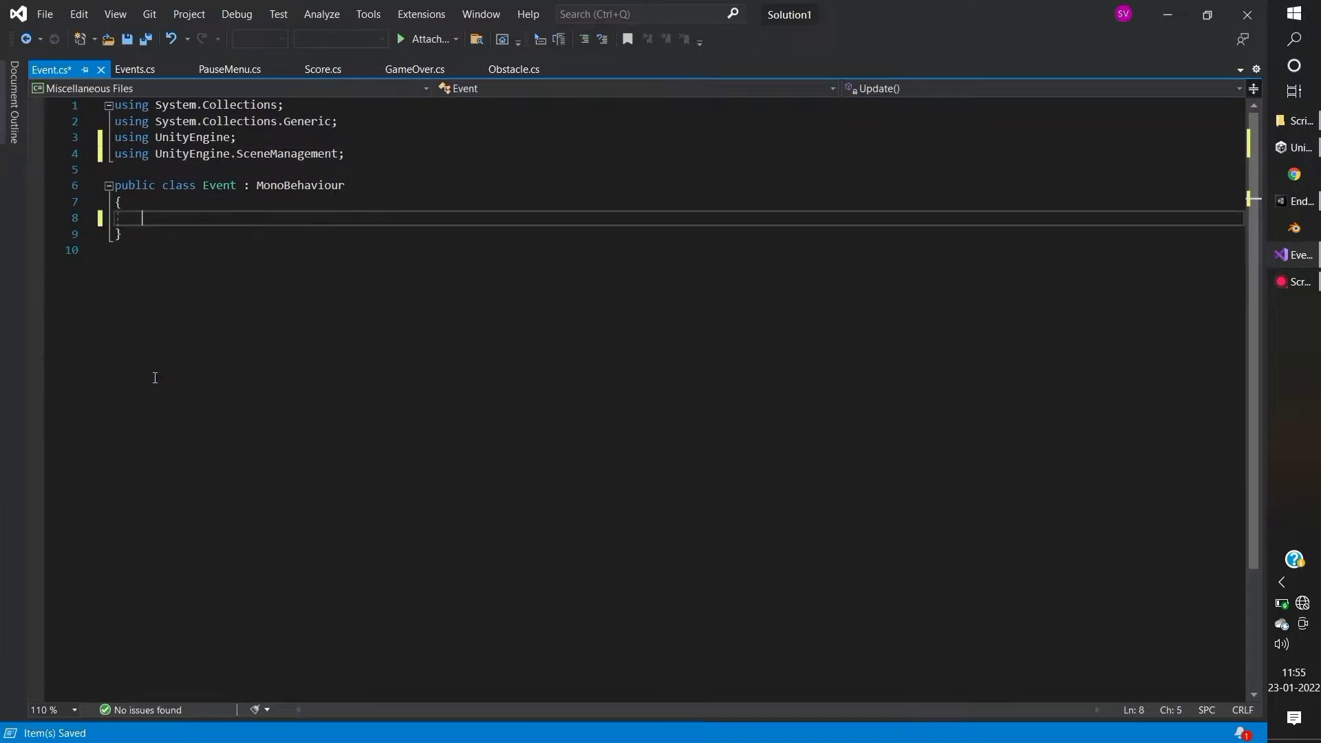
key("Return")
key("Return")
key("Return")
key("Return")
key("Up")
key("Up")
key("Up")
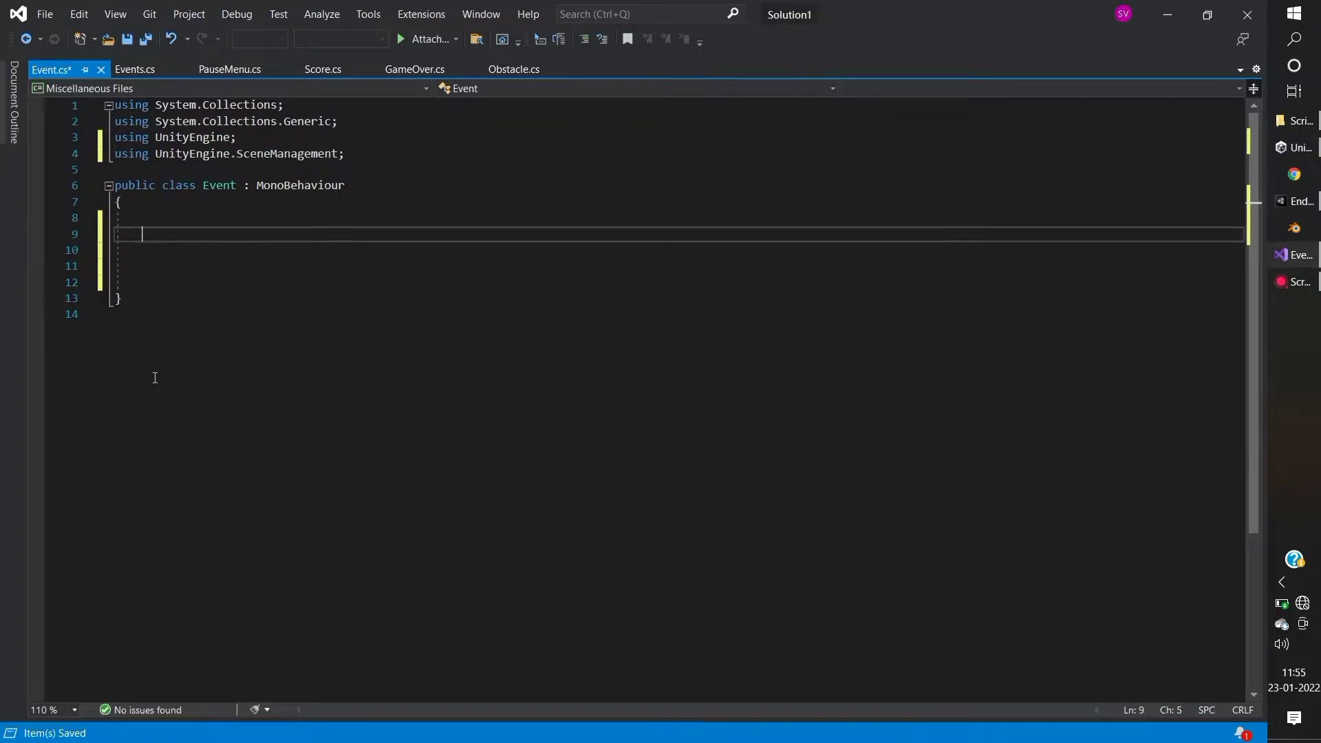
type("public void")
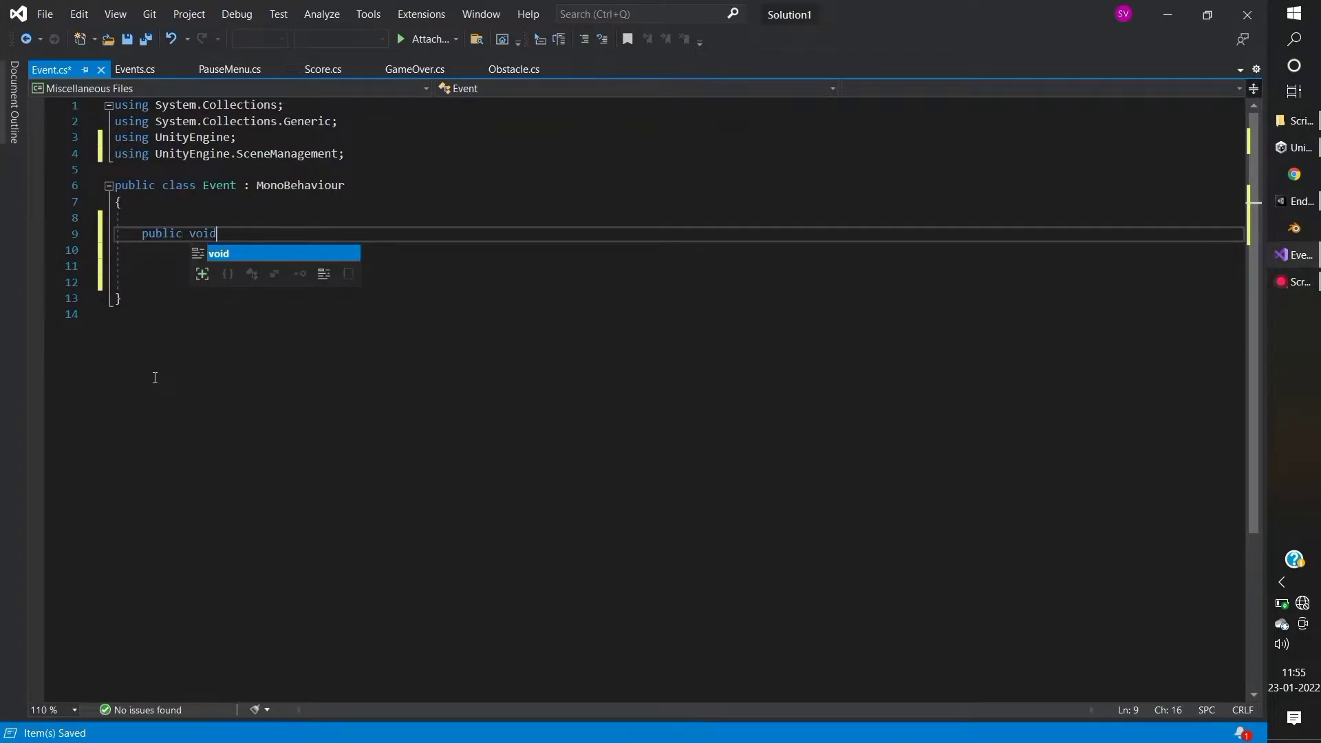
type(" Play()")
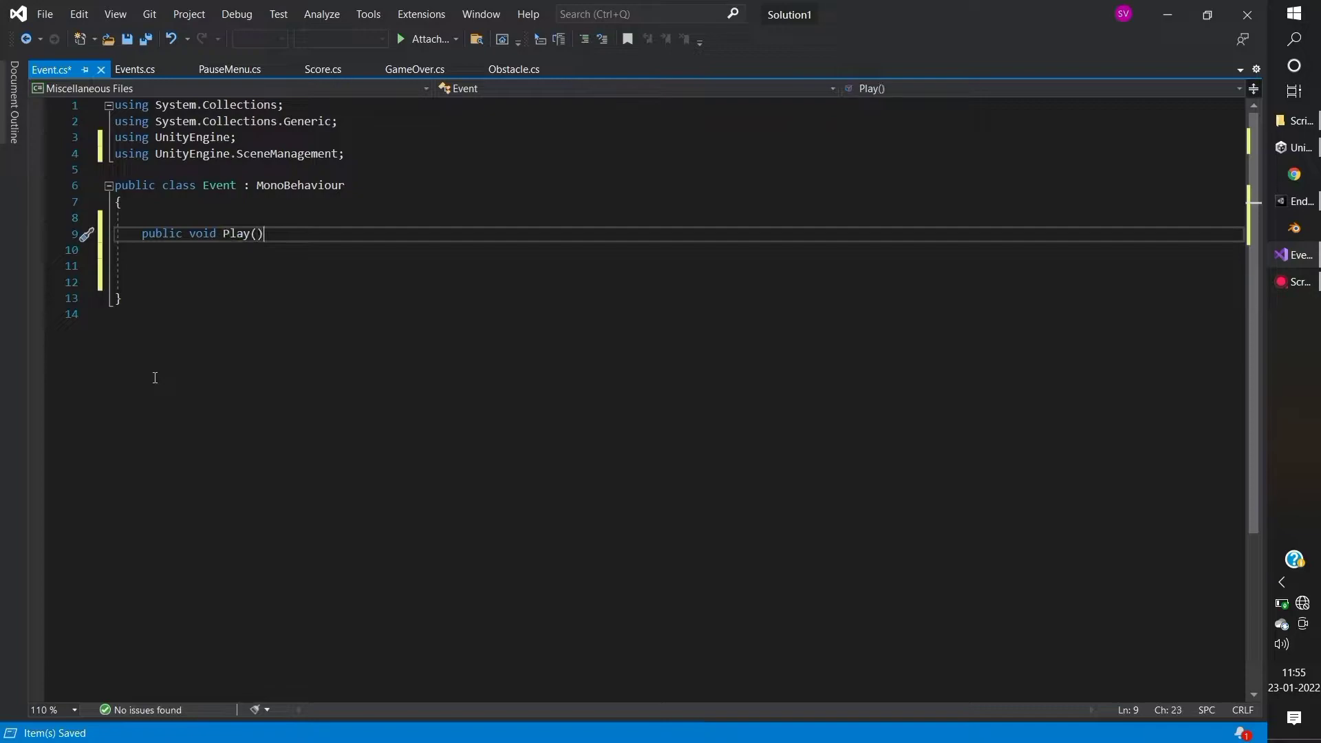
type(" {")
key("Return")
type("S")
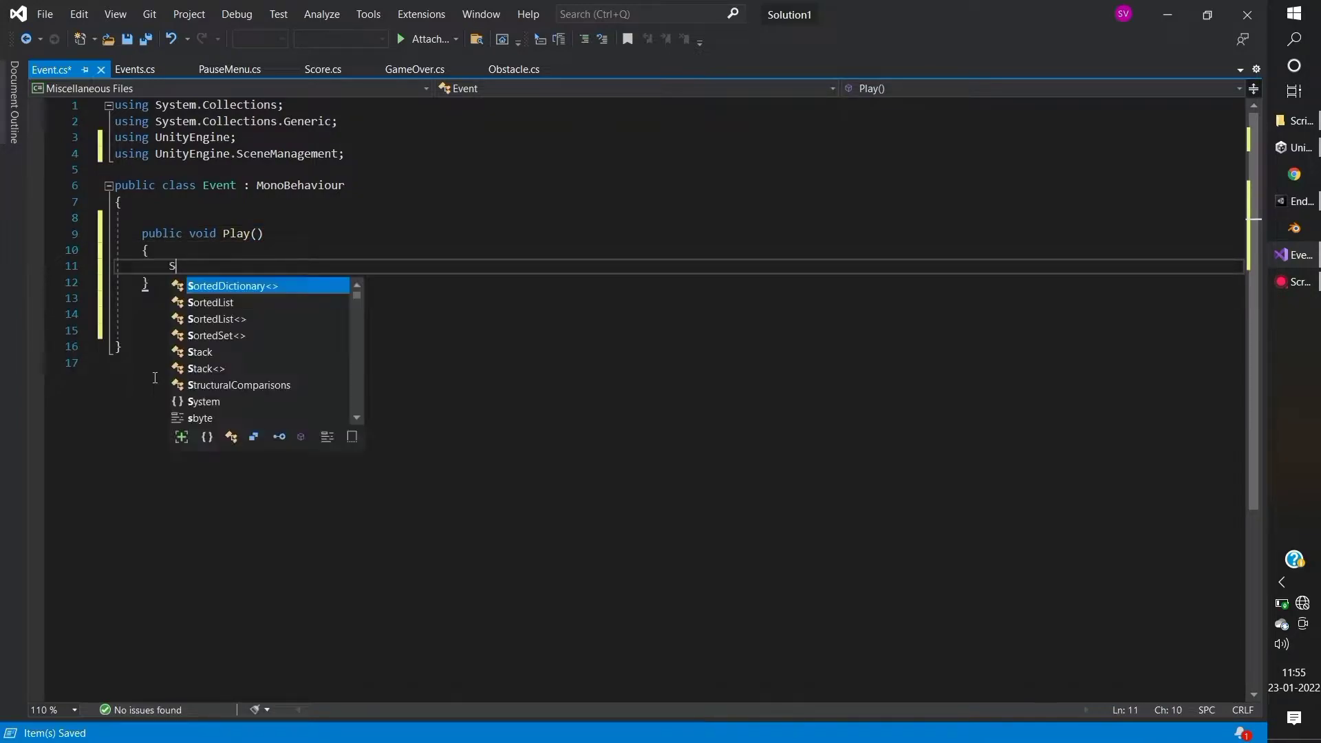
type("ceneManage")
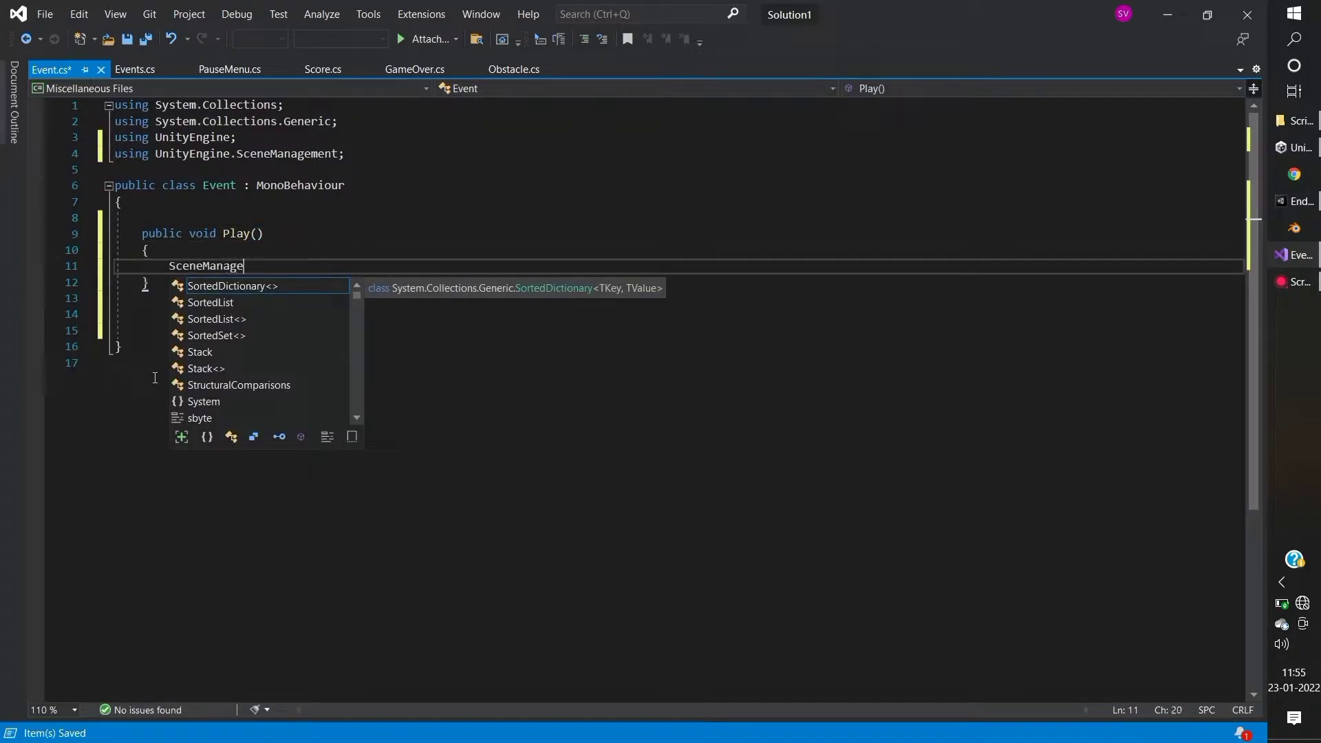
type("r.LoadSc")
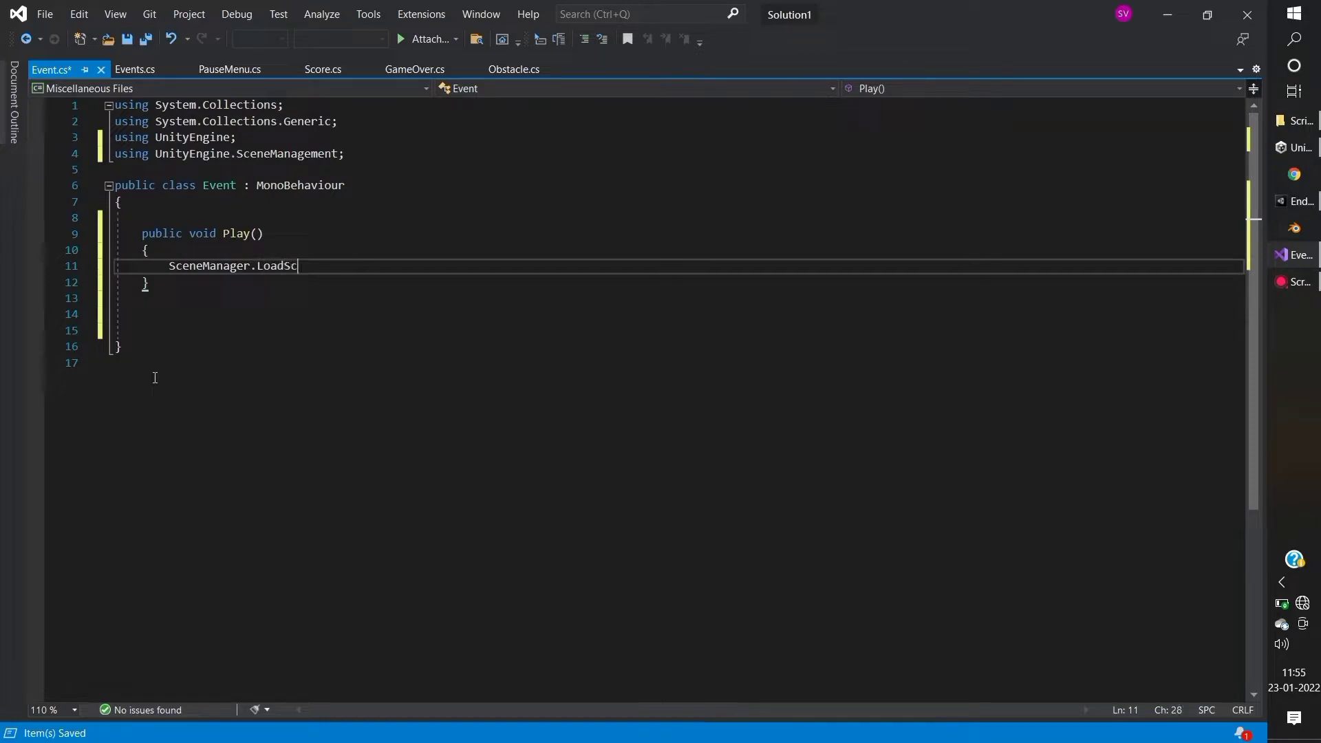
type("ene(")
key("Escape")
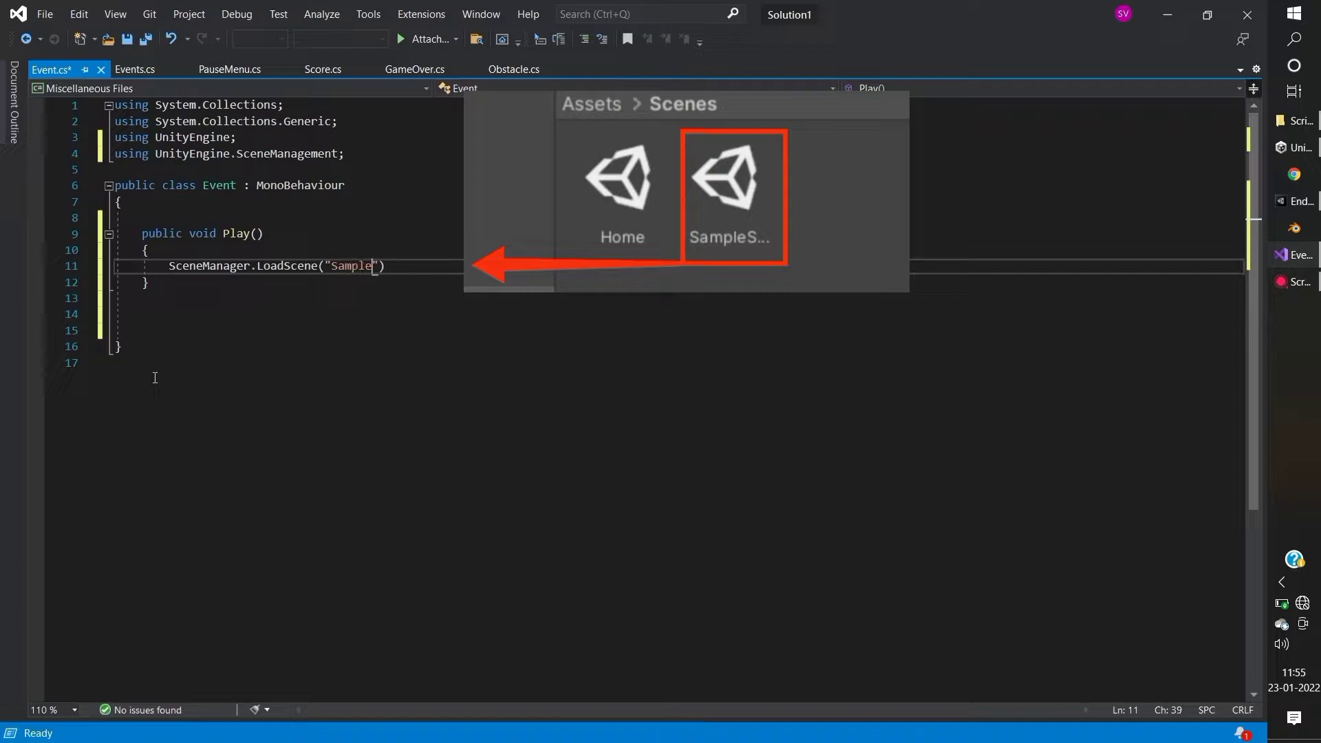
type(";")
key("Return")
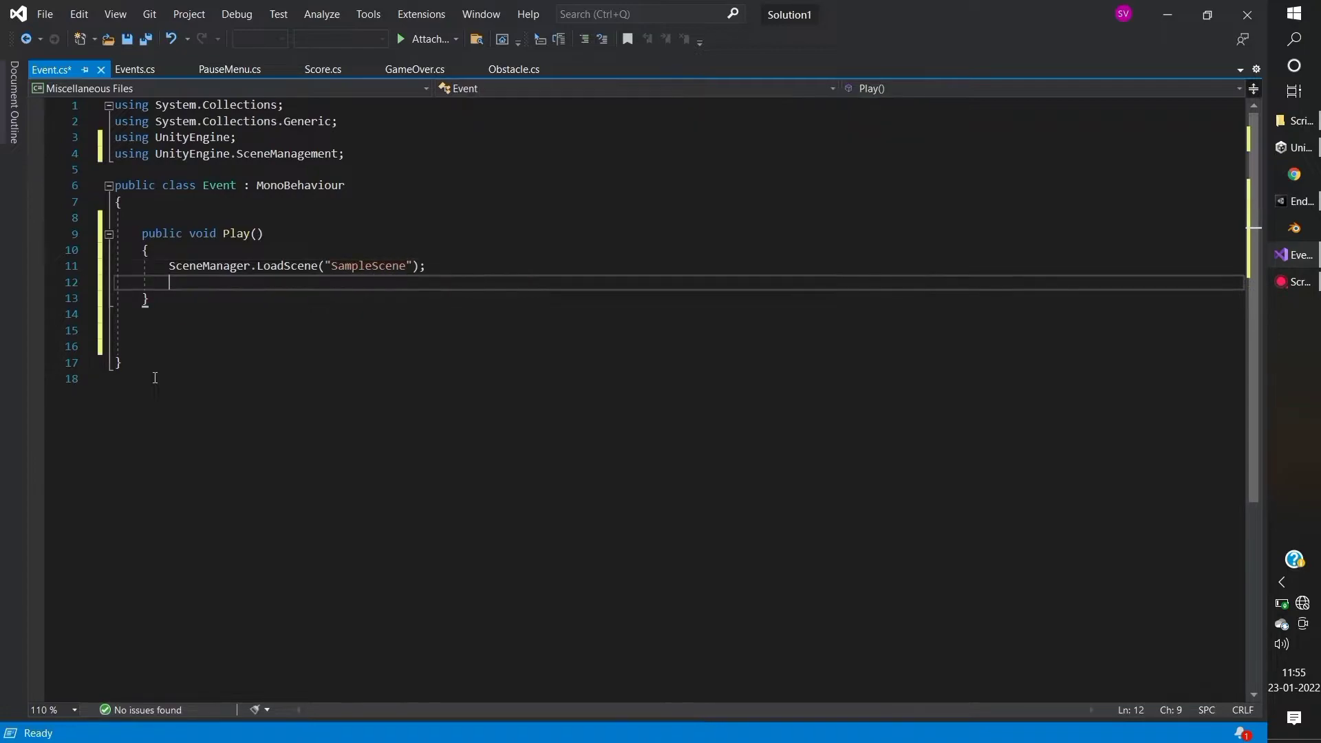
key("Down")
key("Down")
Step: Write public Quit() calling Application.Quit() and Debug.Log("Quit"), then save
key("Return")
key("Return")
key("Return")
key("Up")
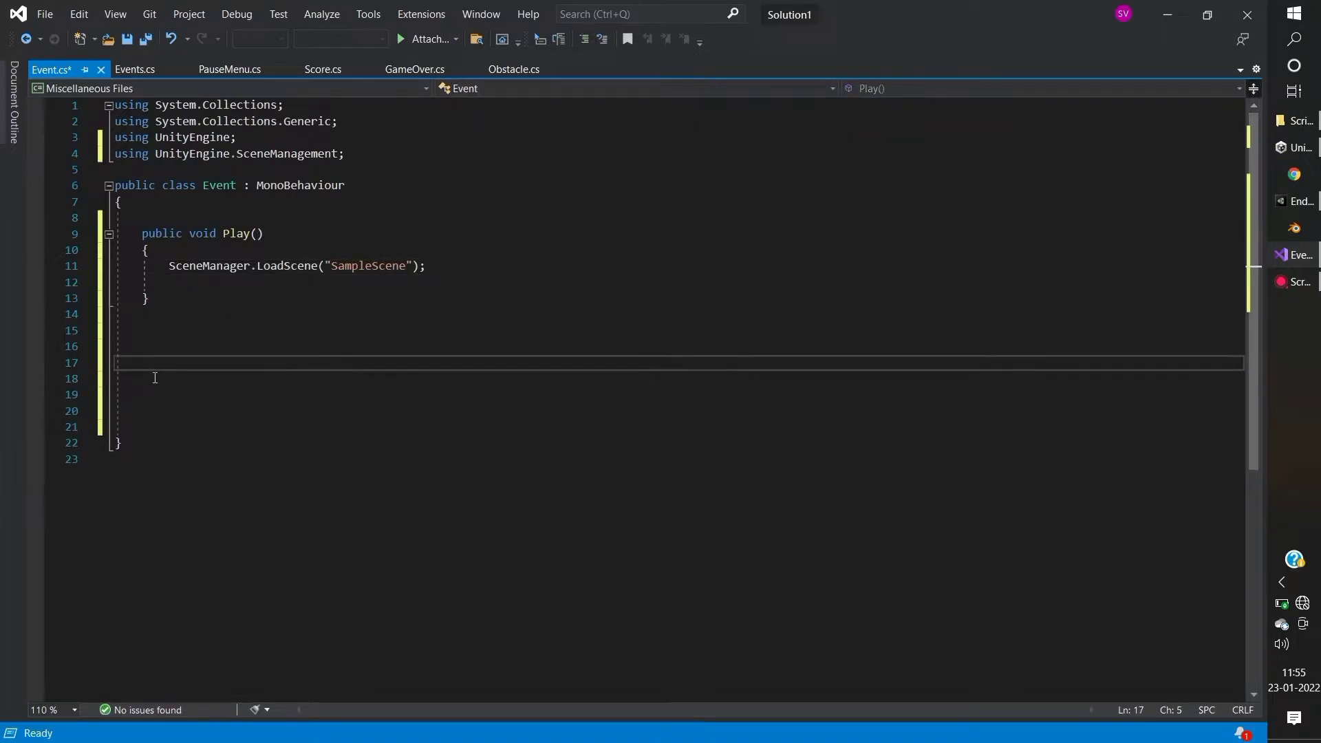
type("public v")
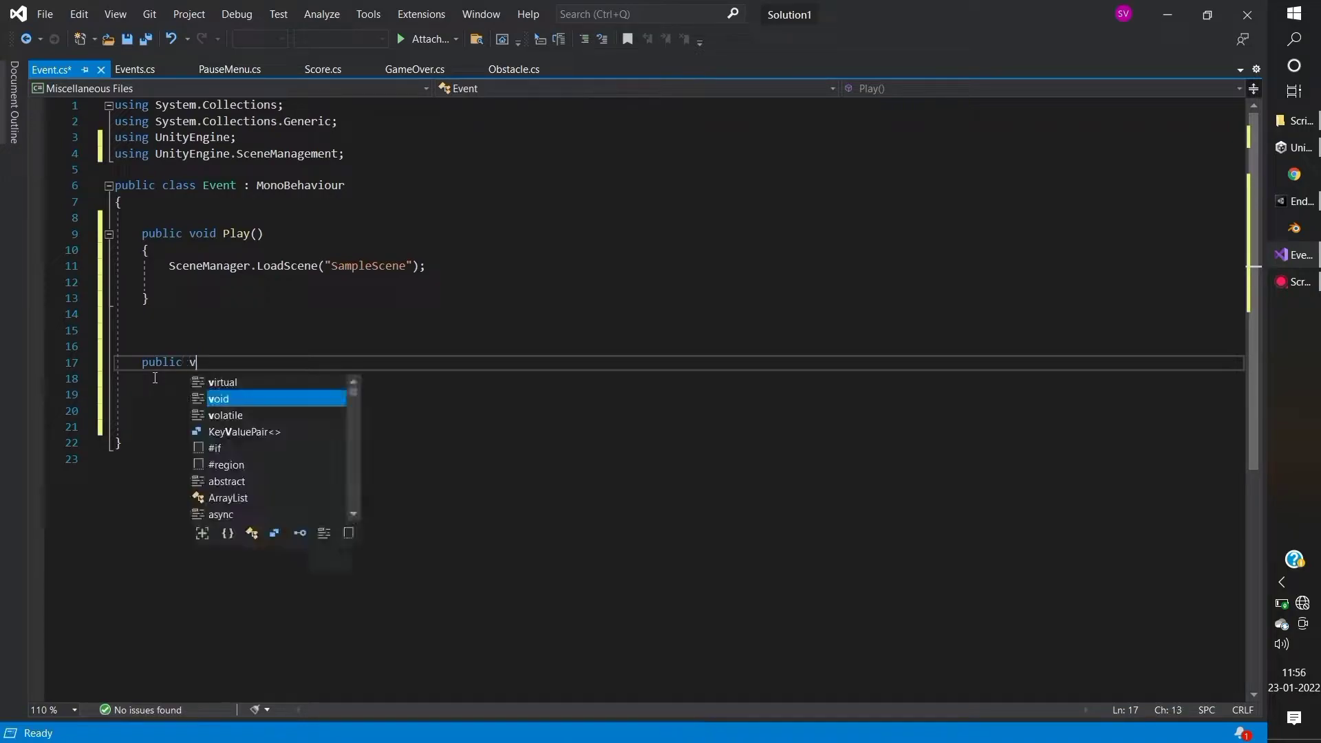
type("oid Quit")
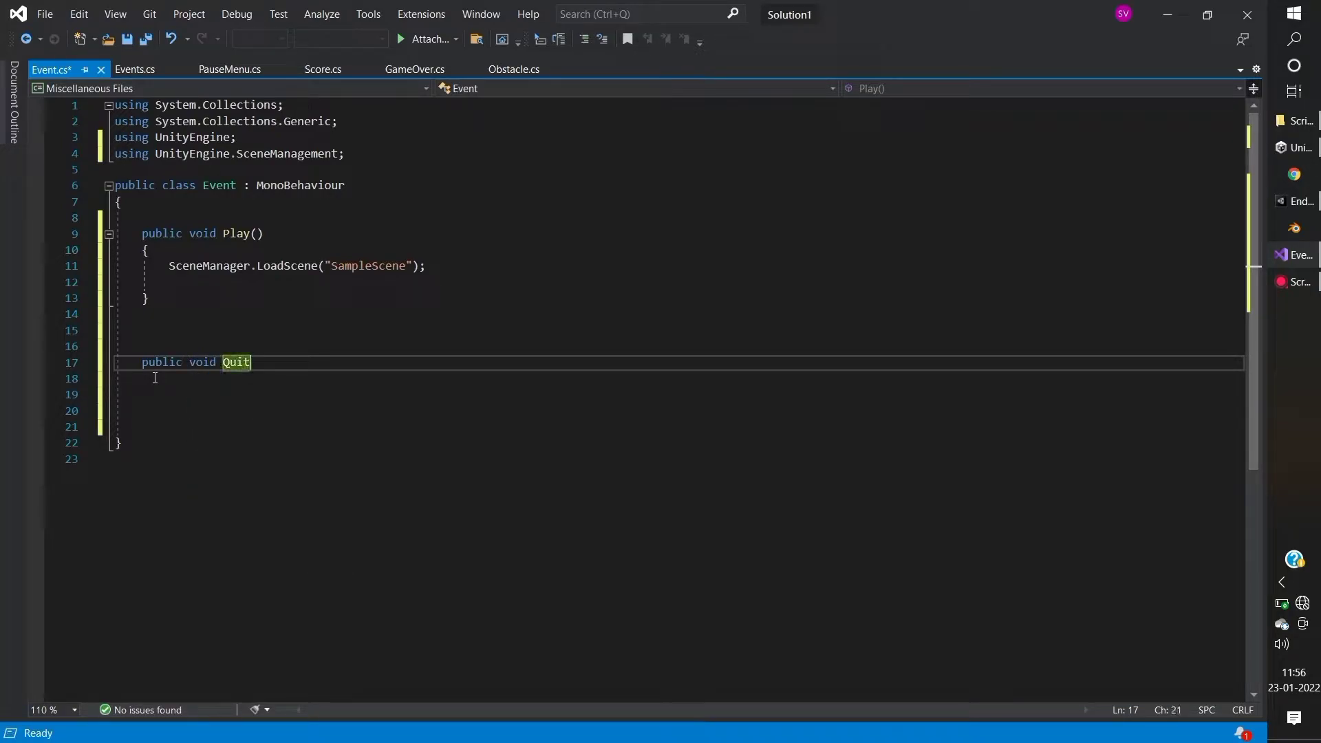
type("()")
key("Return")
type("{")
key("Return")
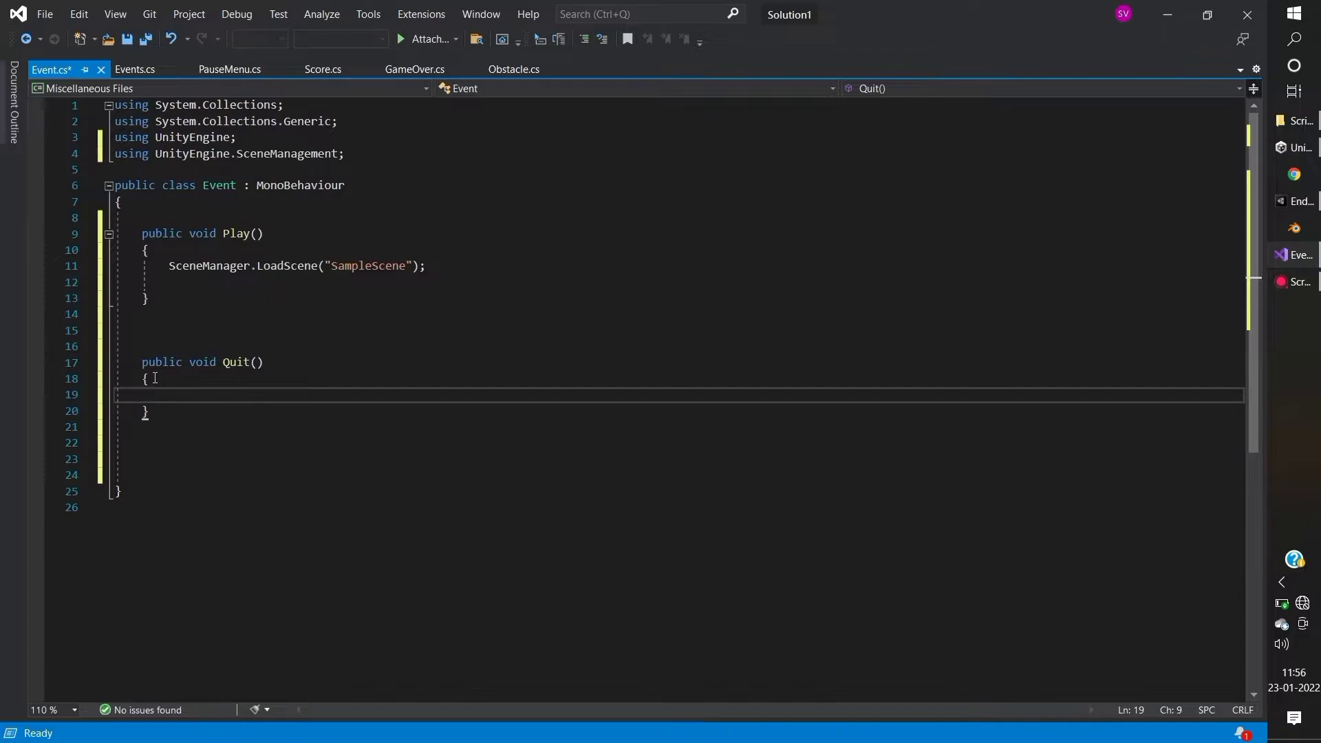
type("App")
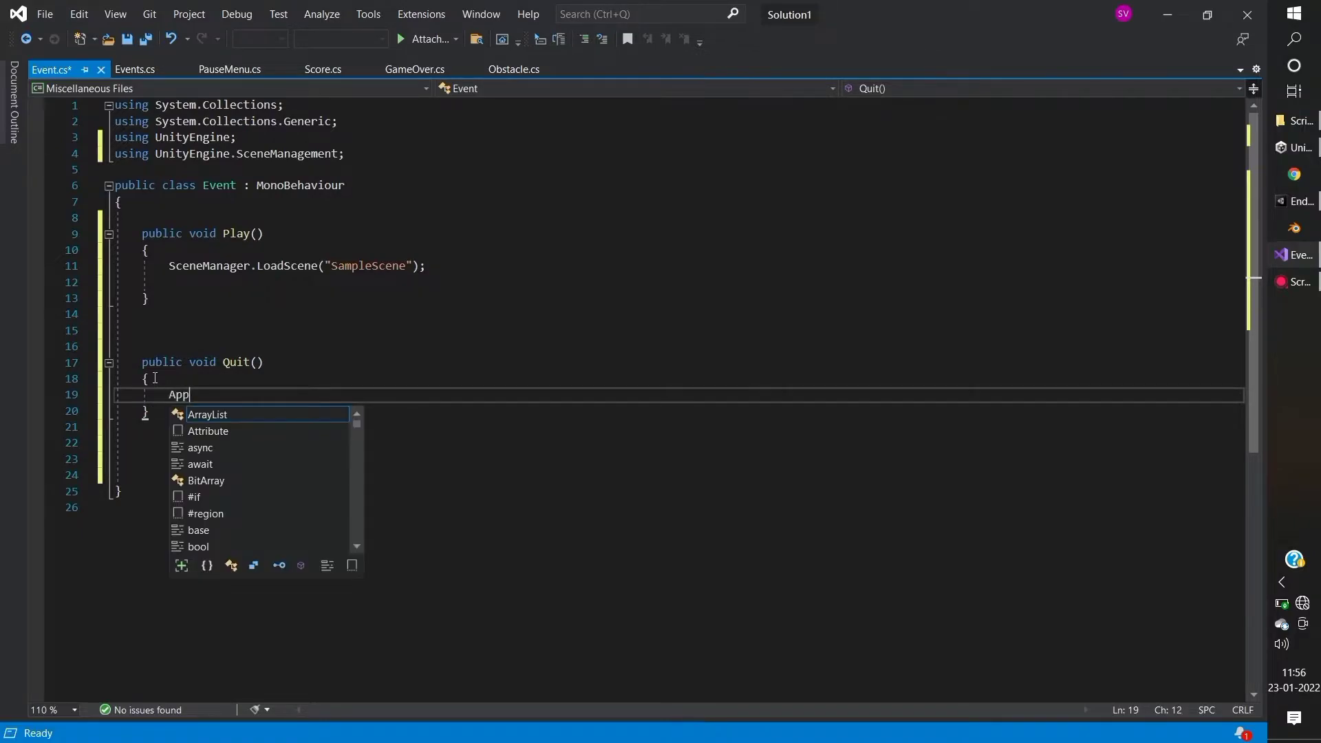
type("lication.Quit")
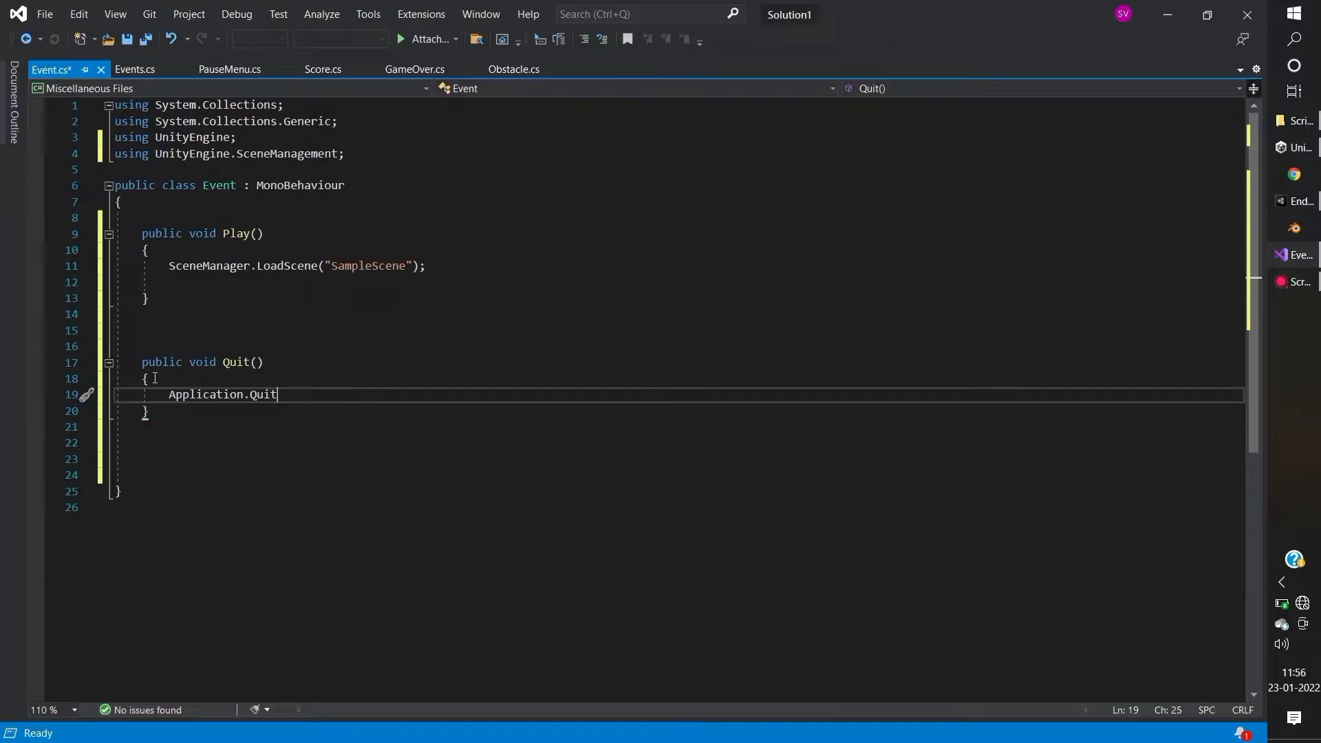
type("();")
key("Return")
type("De")
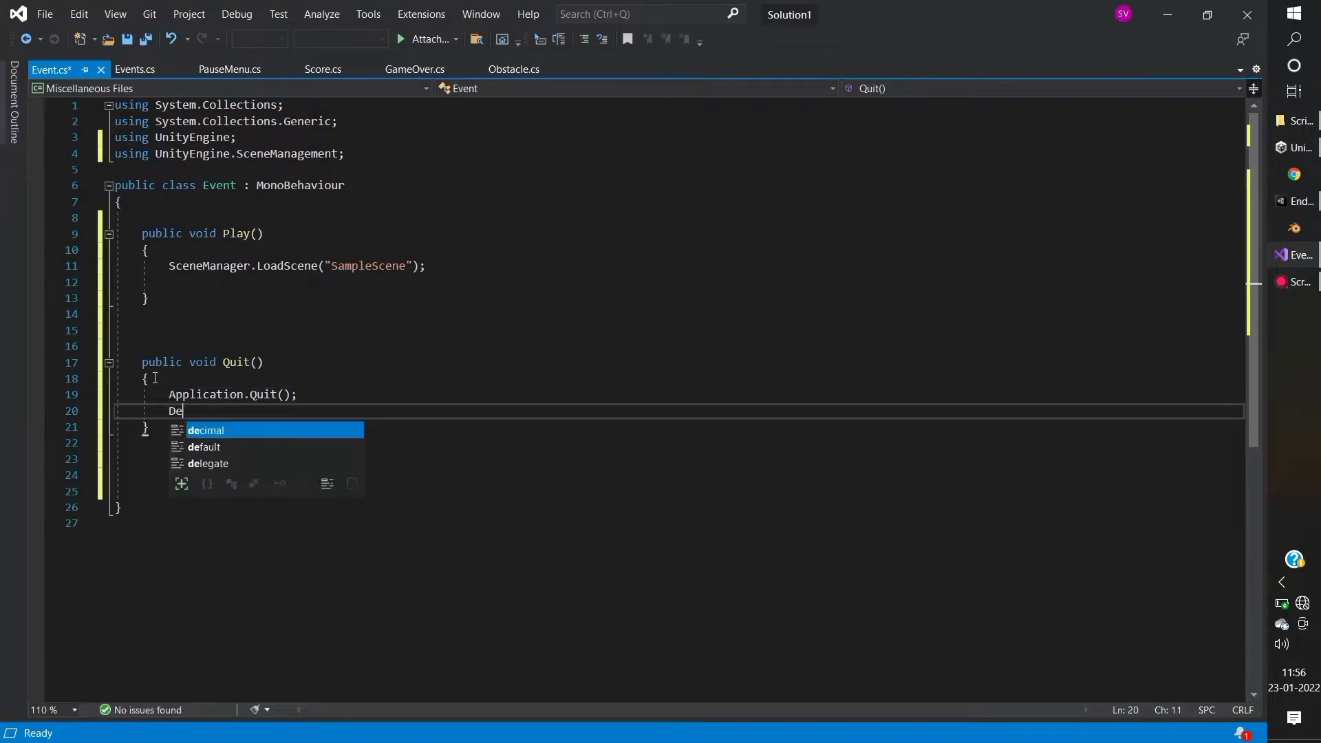
type("buf")
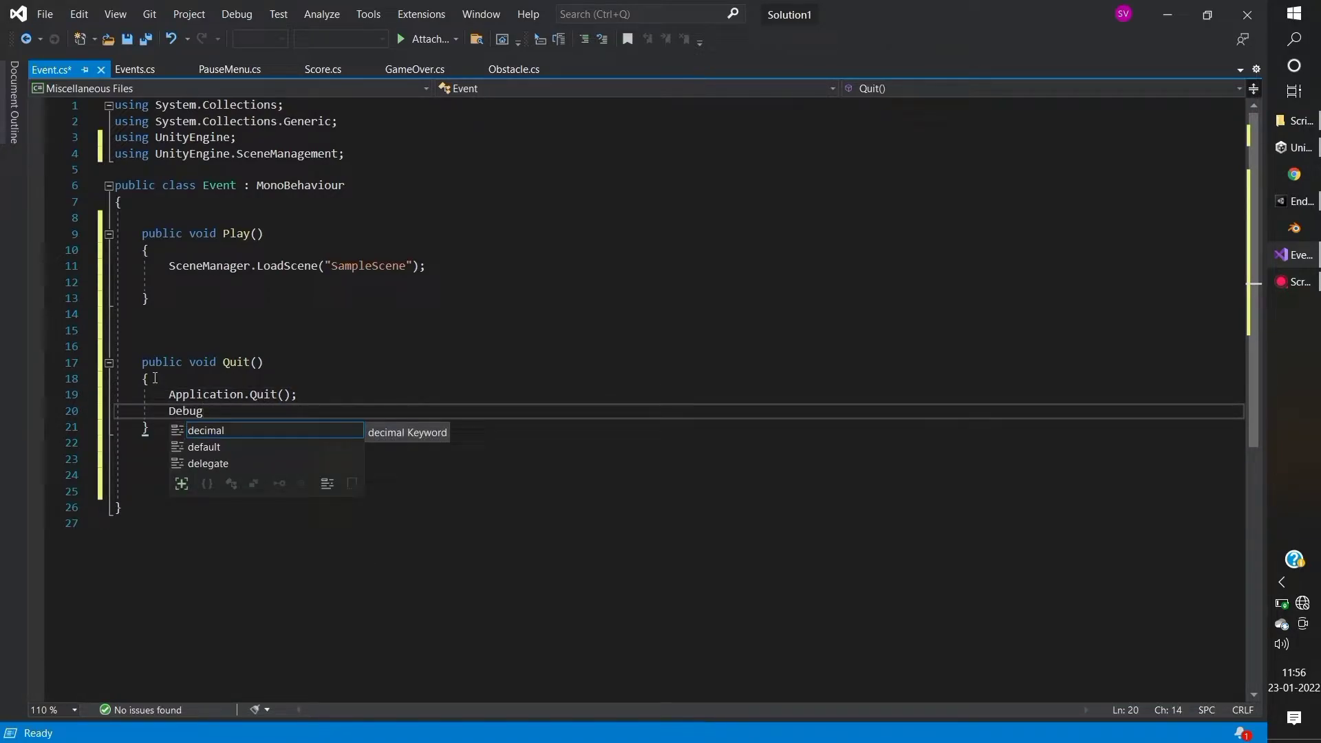
type(".Log(")
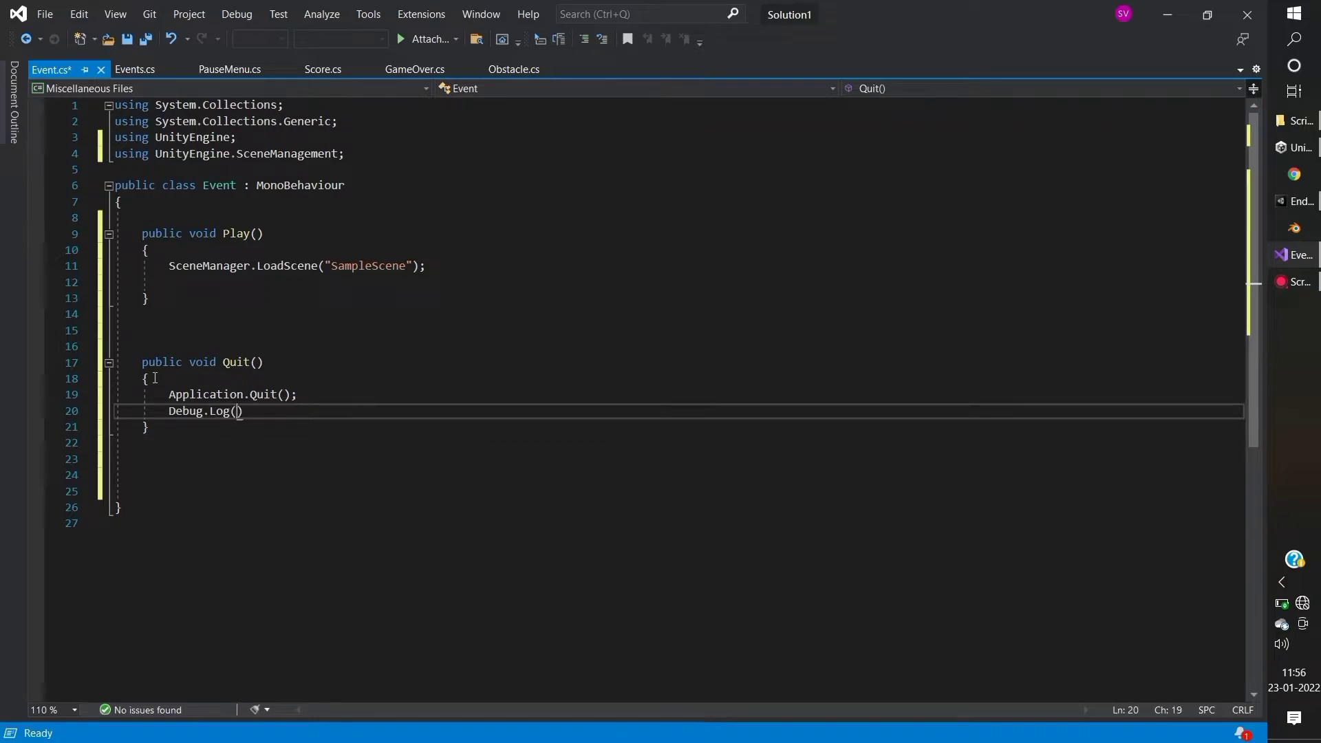
type("\"Quit")
type("\");")
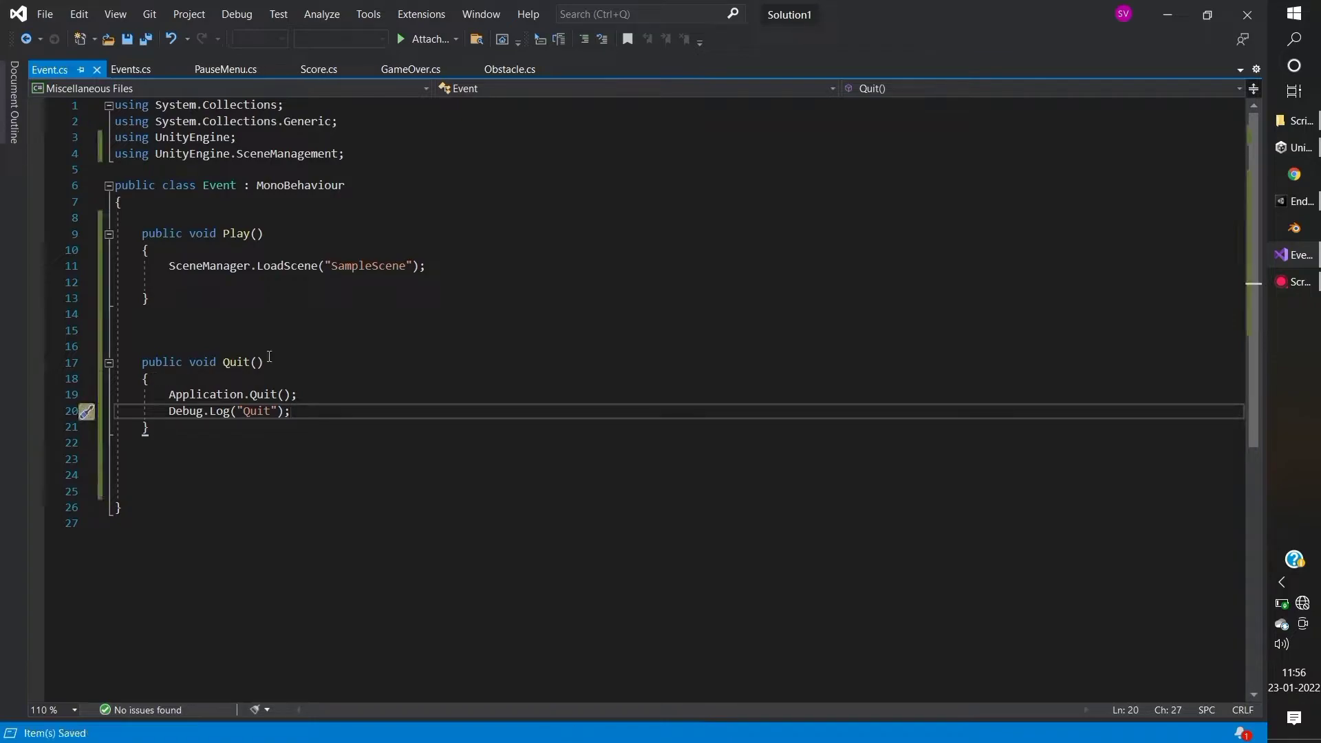
left_click(1291, 258)
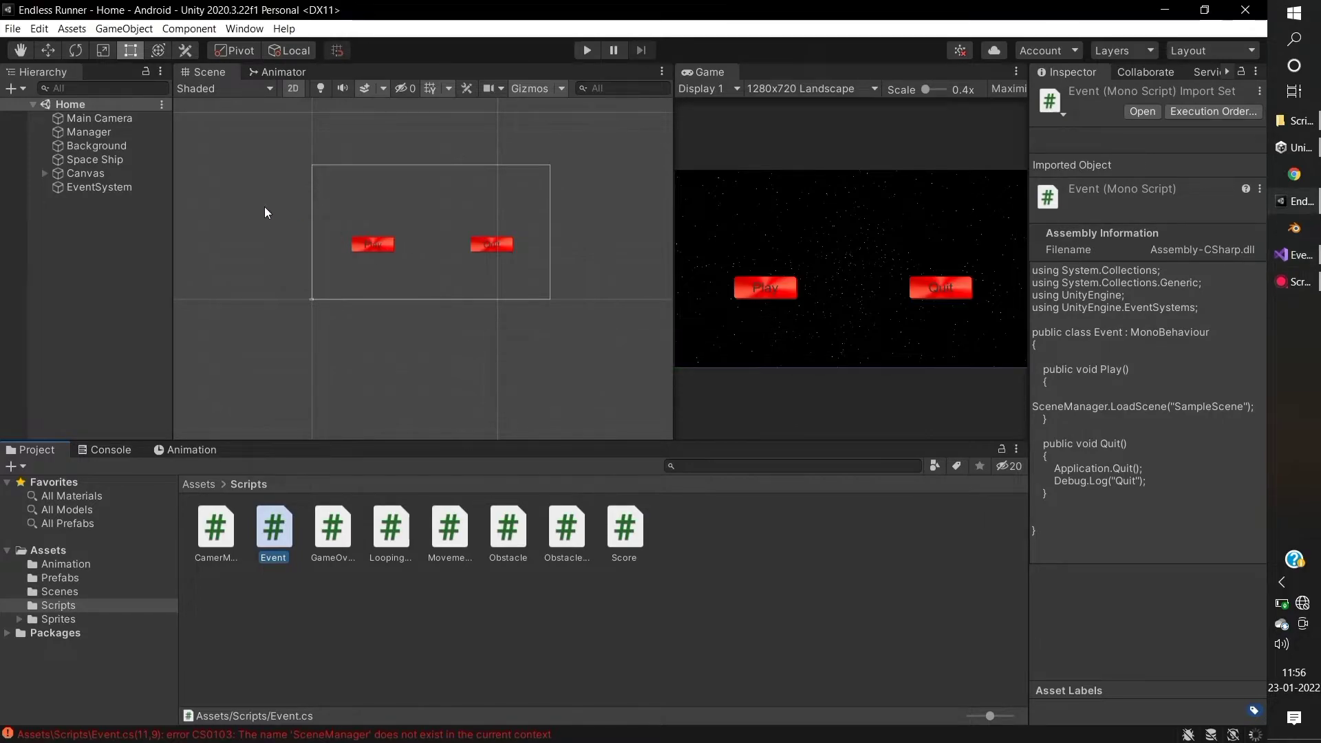
Step: Reset the Manager's transform to the origin and attach the Event script to it
left_click(100, 131)
left_click(99, 132)
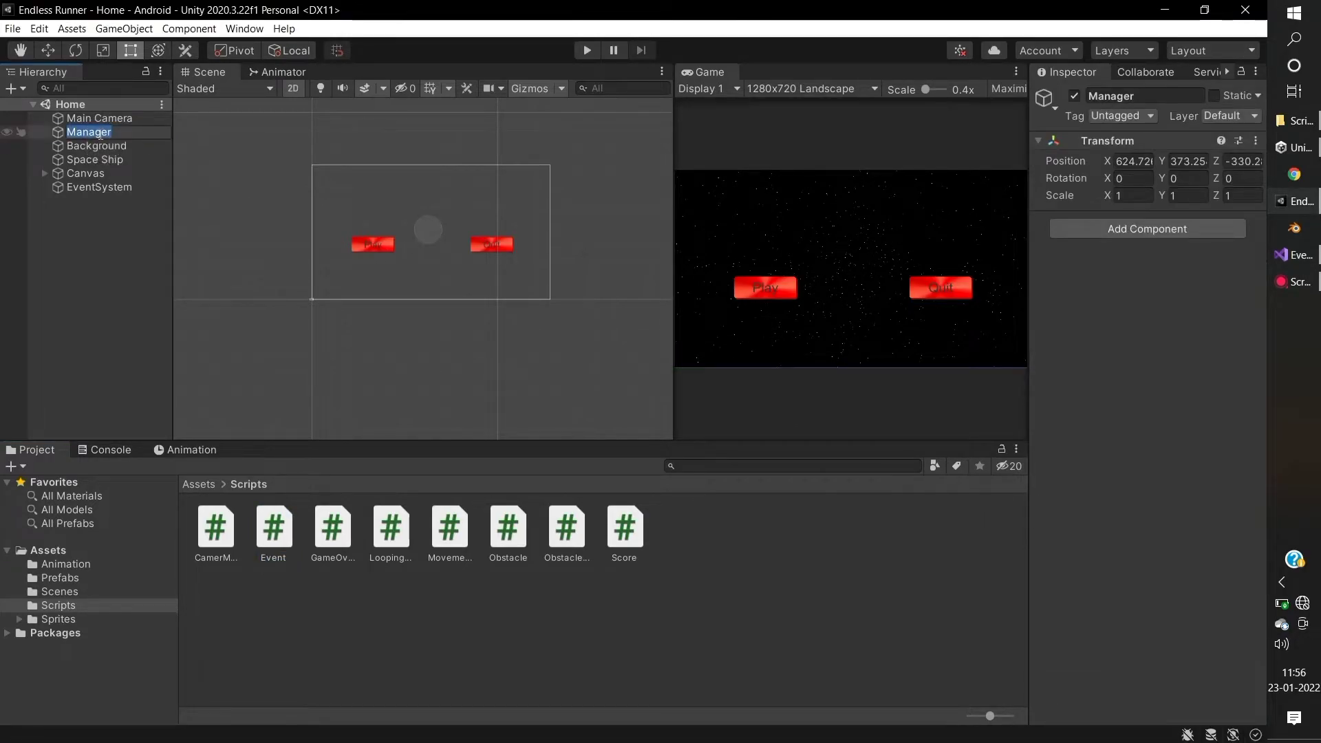
right_click(1107, 144)
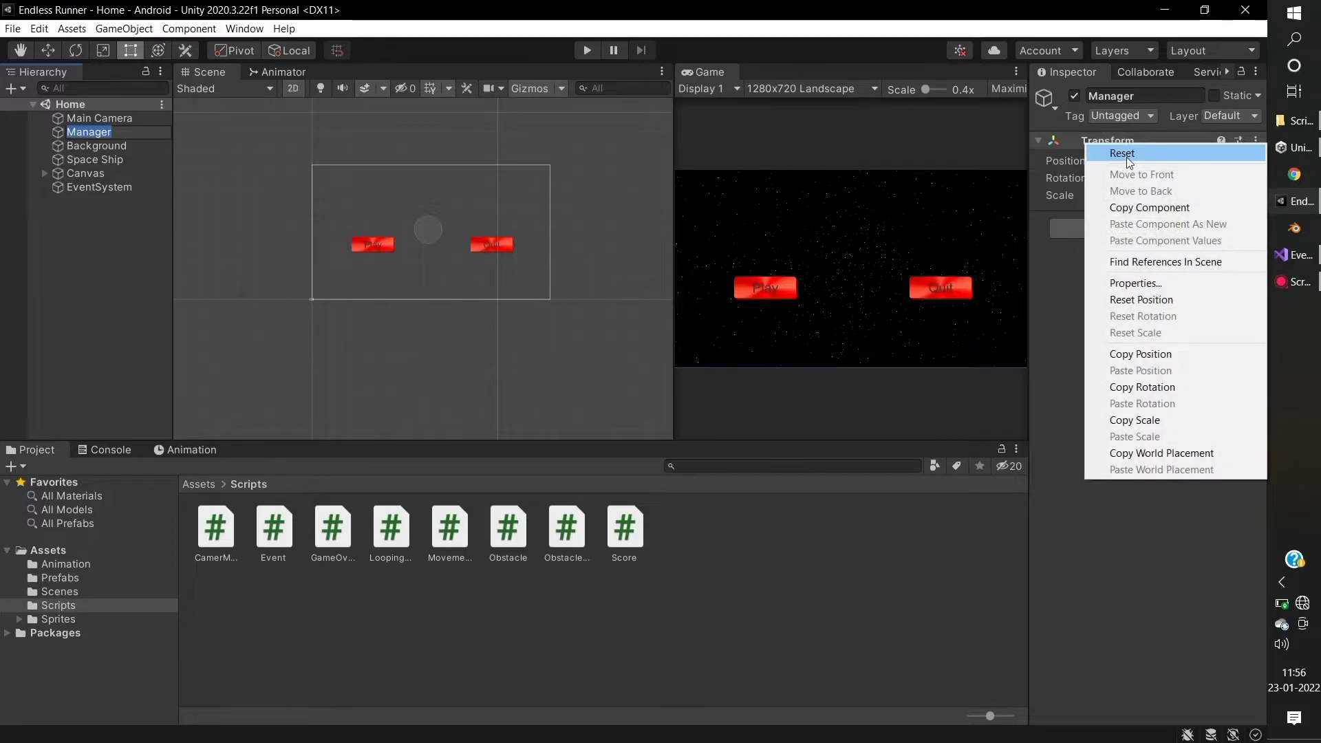
left_click(1126, 156)
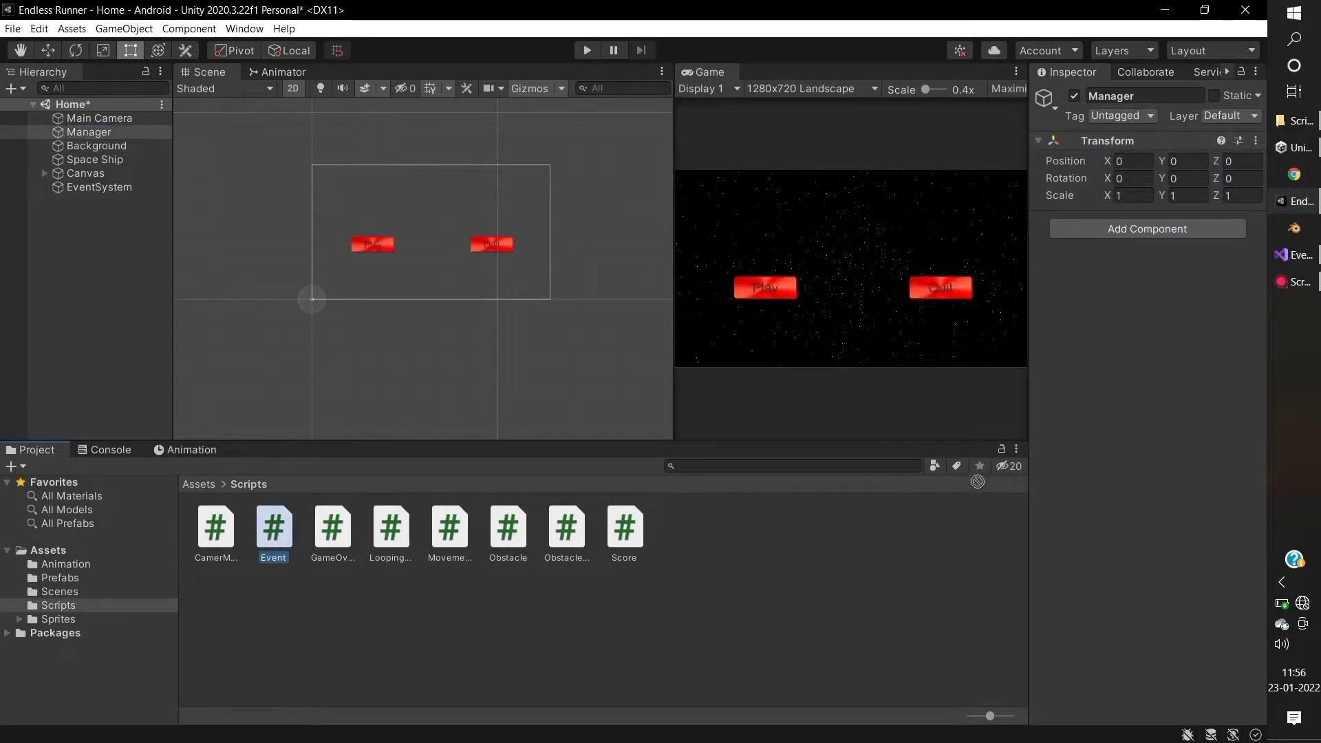
left_click_drag(274, 532, 1100, 464)
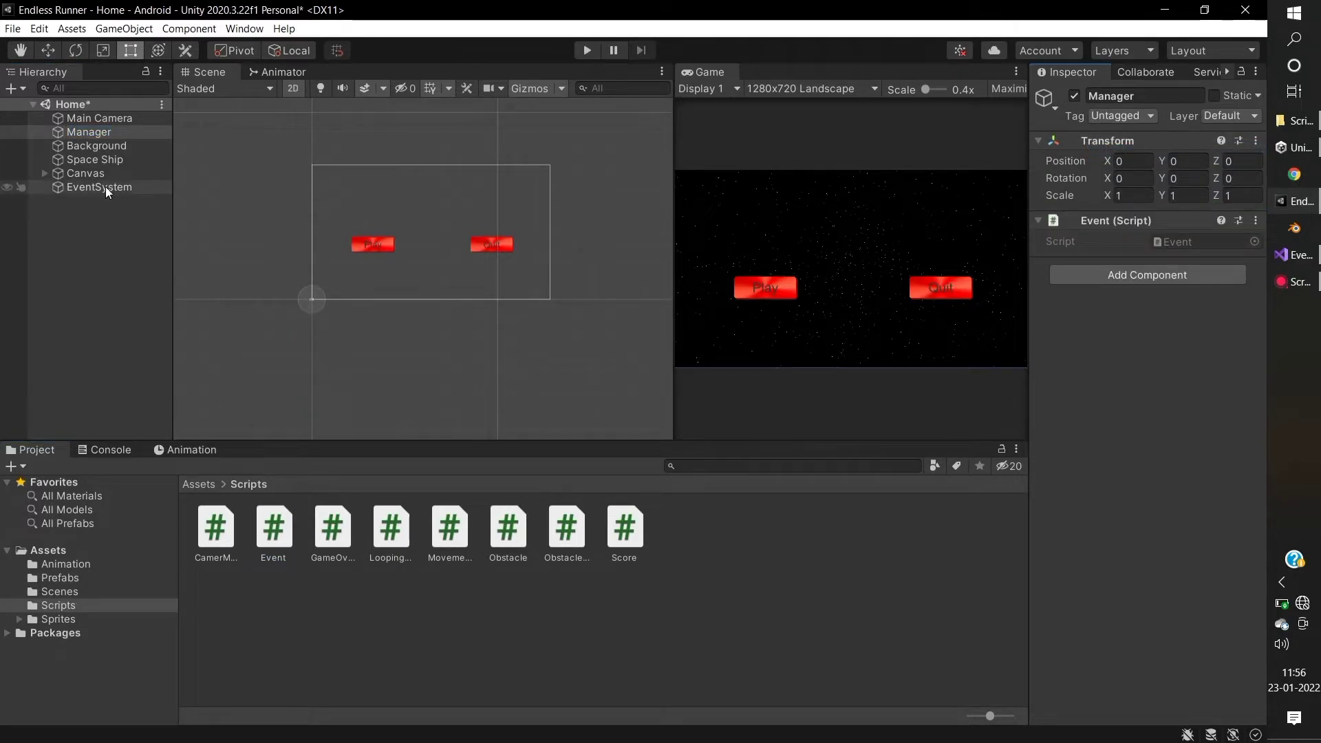
Step: Add an On Click entry to Canvas/Play that calls Event.Play () on Manager
left_click(45, 173)
left_click(84, 188)
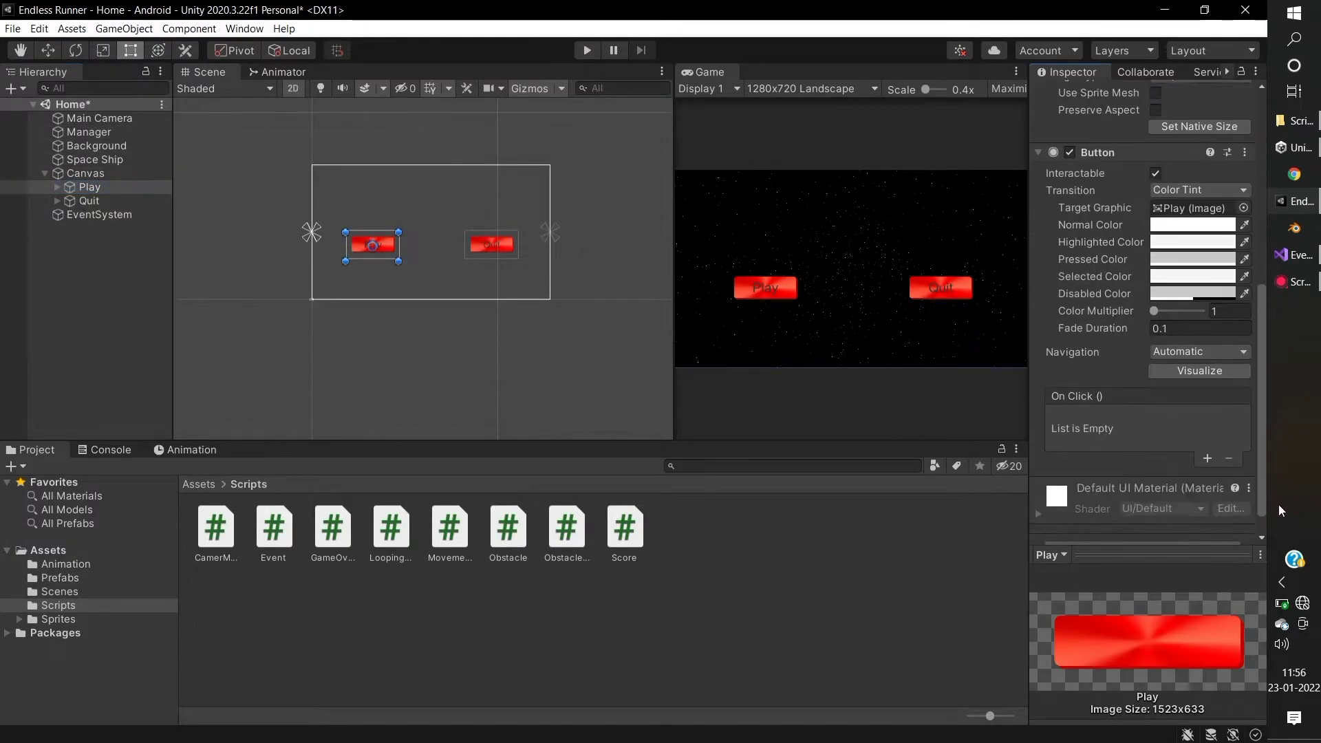
left_click_drag(1262, 330, 1245, 479)
left_click(1207, 433)
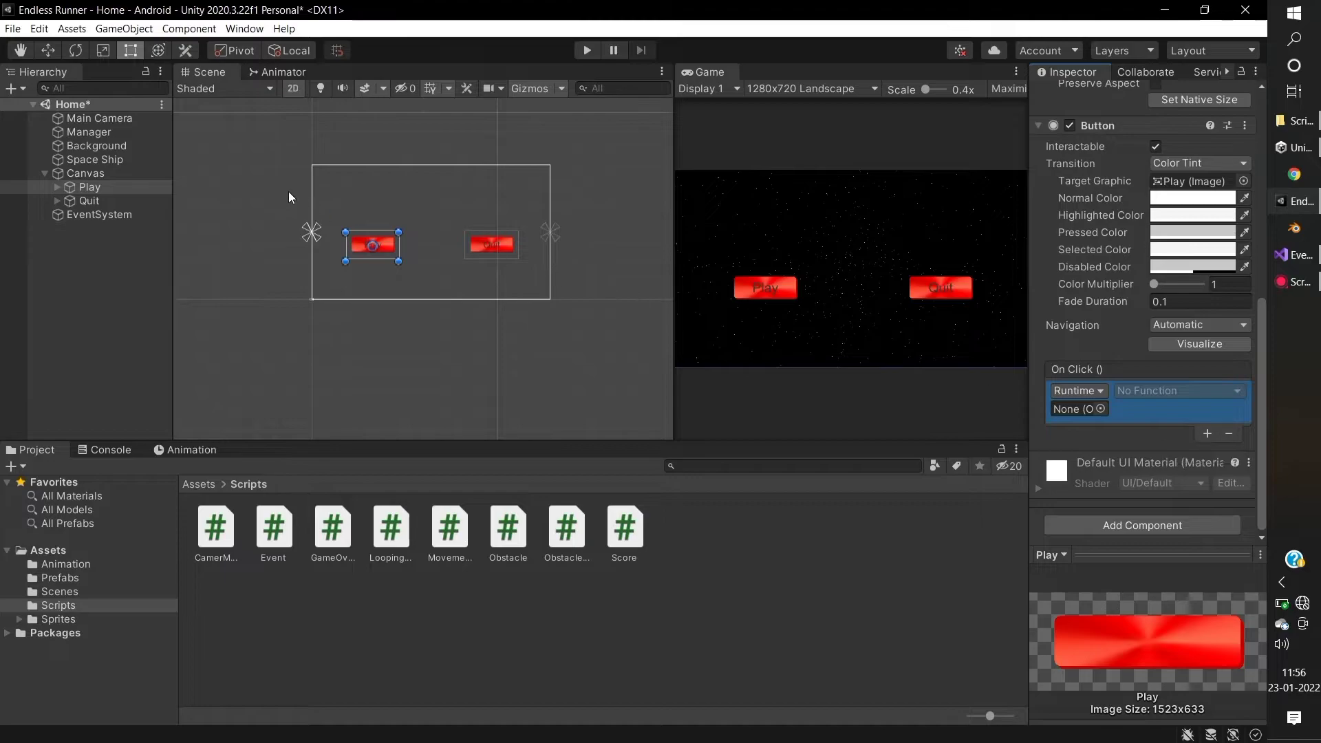
left_click(113, 131)
left_click_drag(114, 127, 1075, 408)
left_click(1136, 391)
mouse_move(1152, 463)
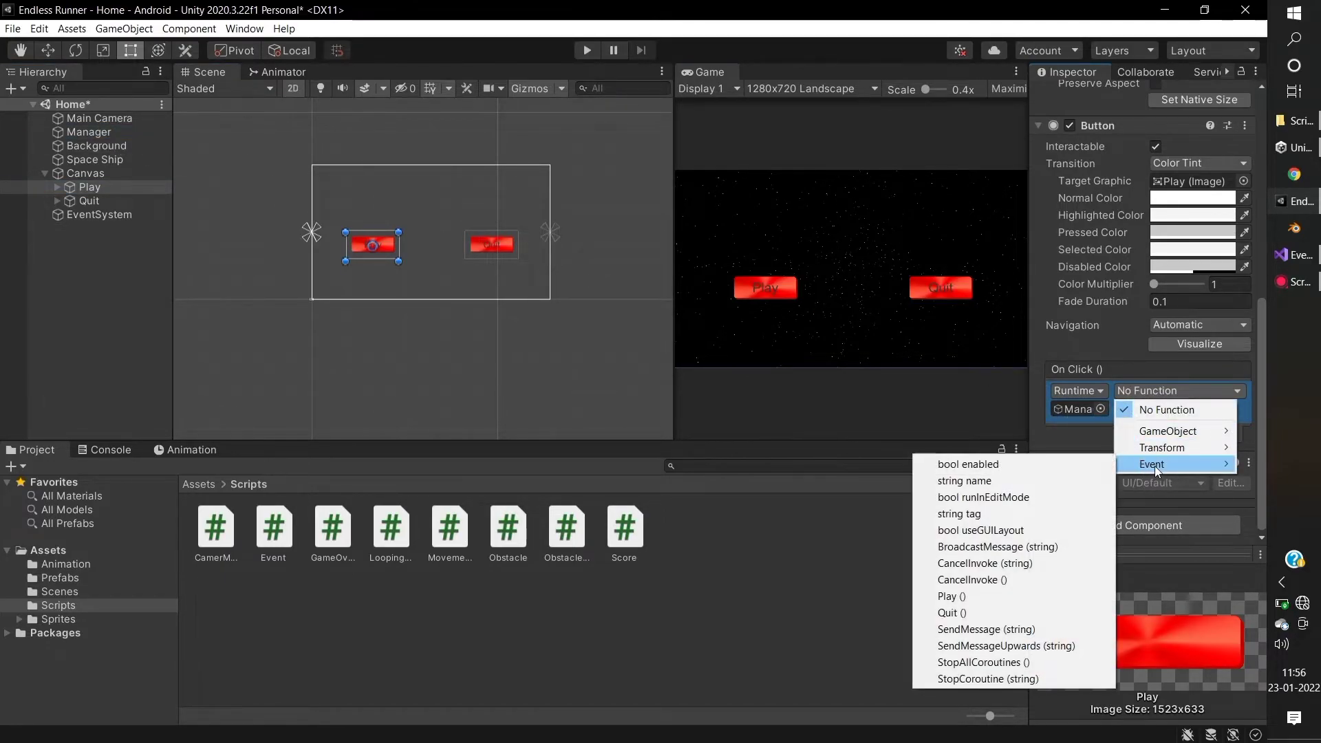
left_click(1011, 596)
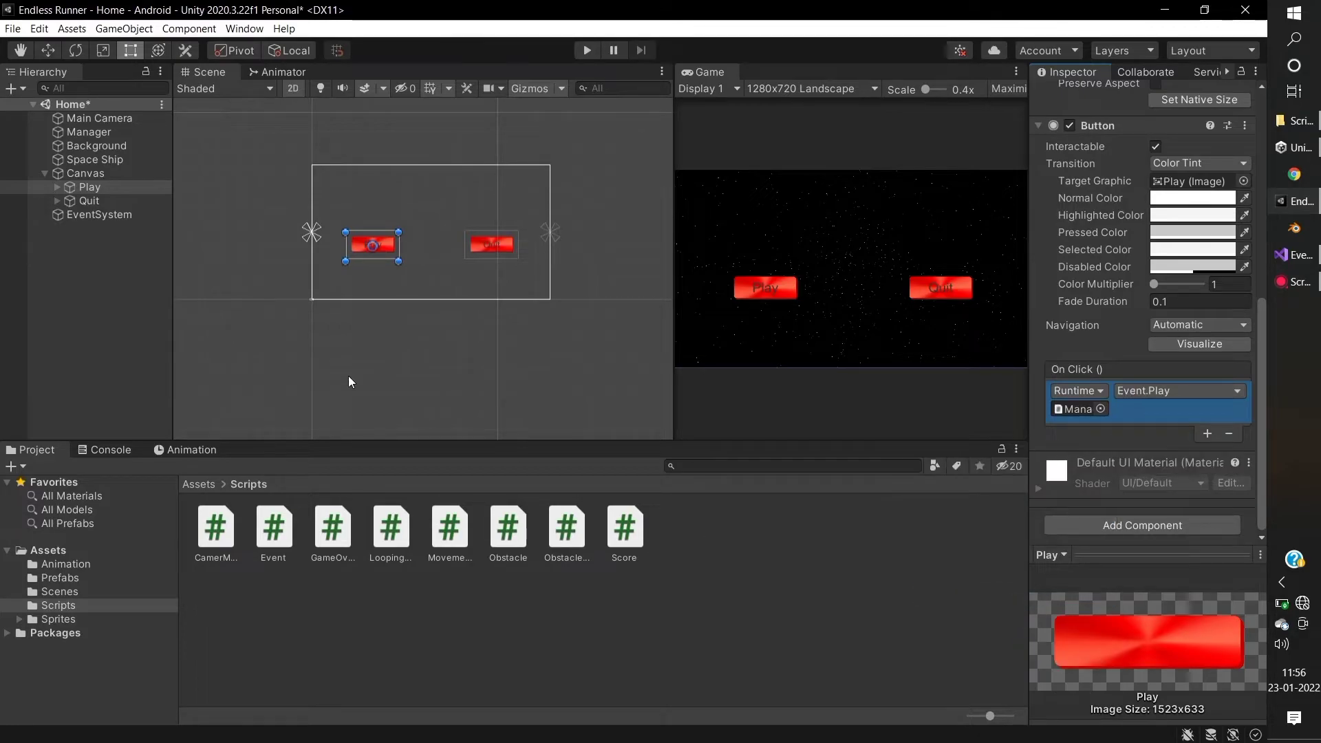
left_click(117, 199)
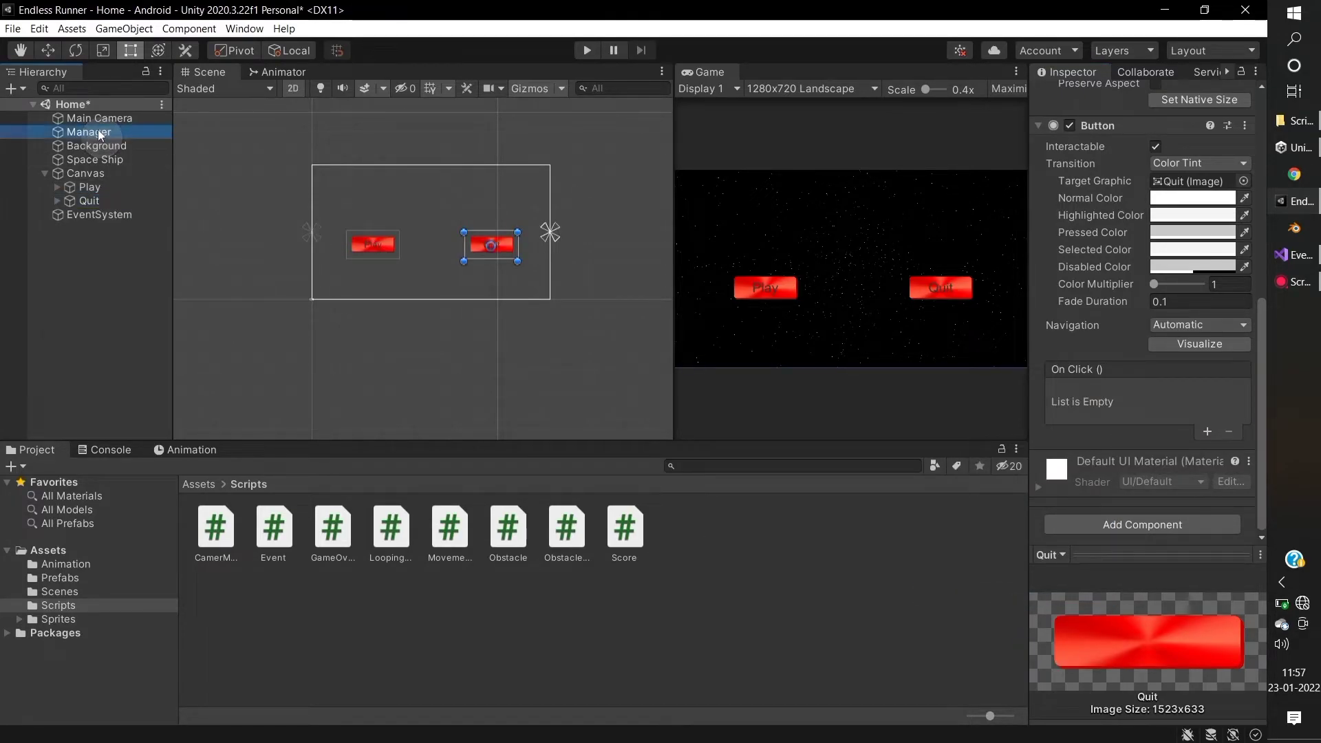
Step: Add an On Click entry to the Quit button that calls Event.Quit () on Manager
left_click_drag(98, 129, 1184, 431)
left_click(1207, 431)
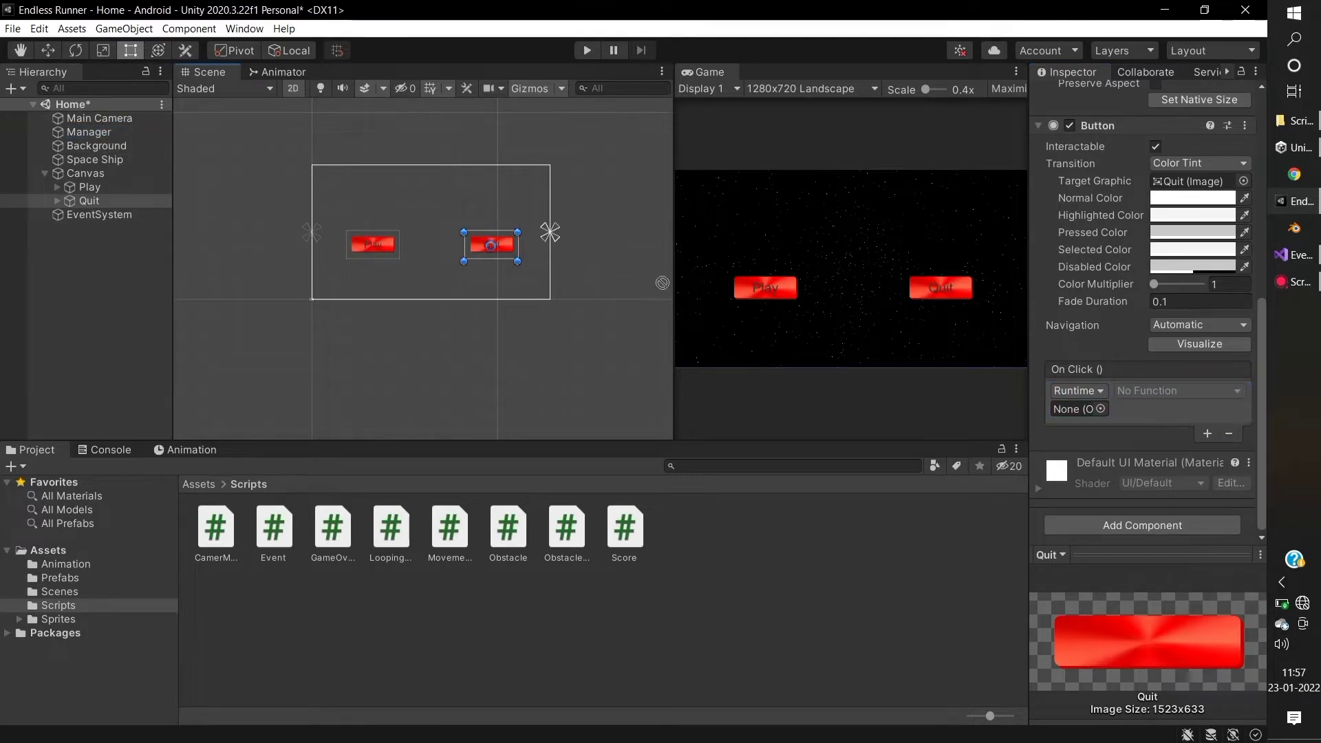
left_click_drag(1024, 421, 1063, 417)
left_click(1138, 393)
mouse_move(1153, 465)
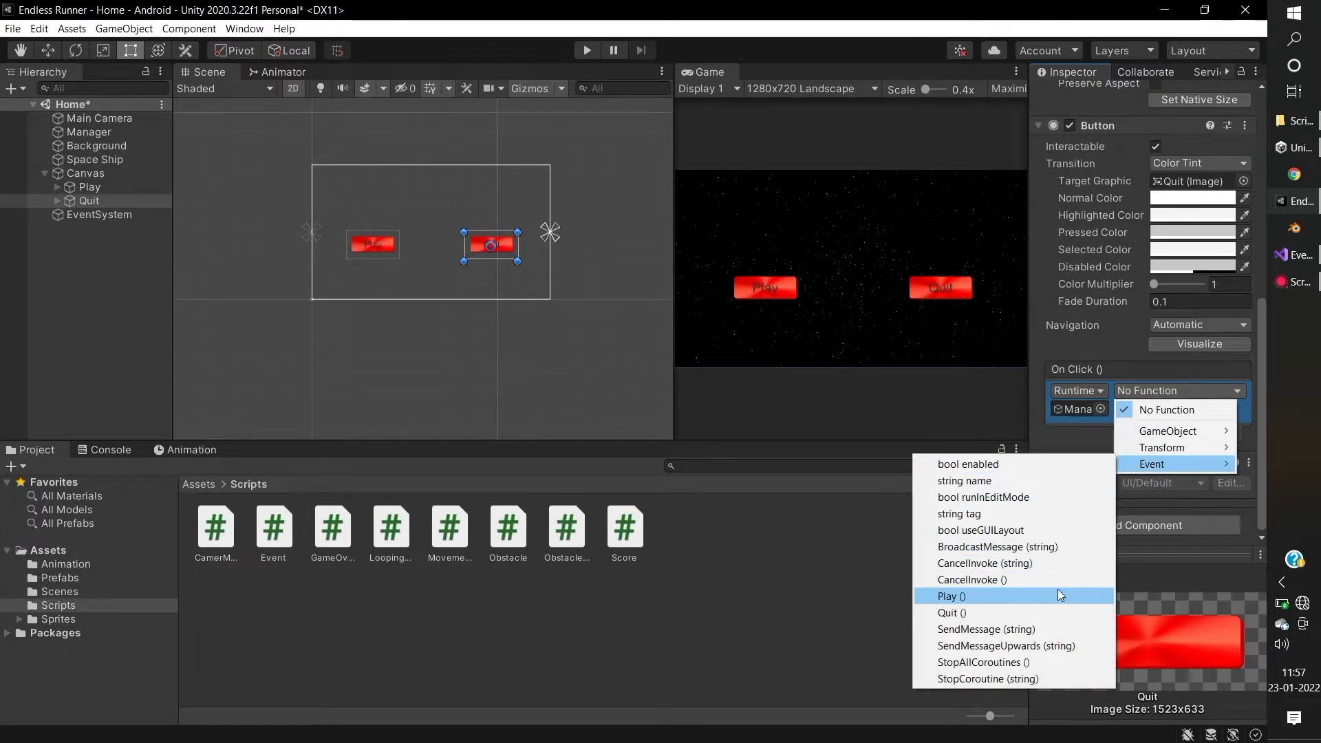
left_click(1052, 613)
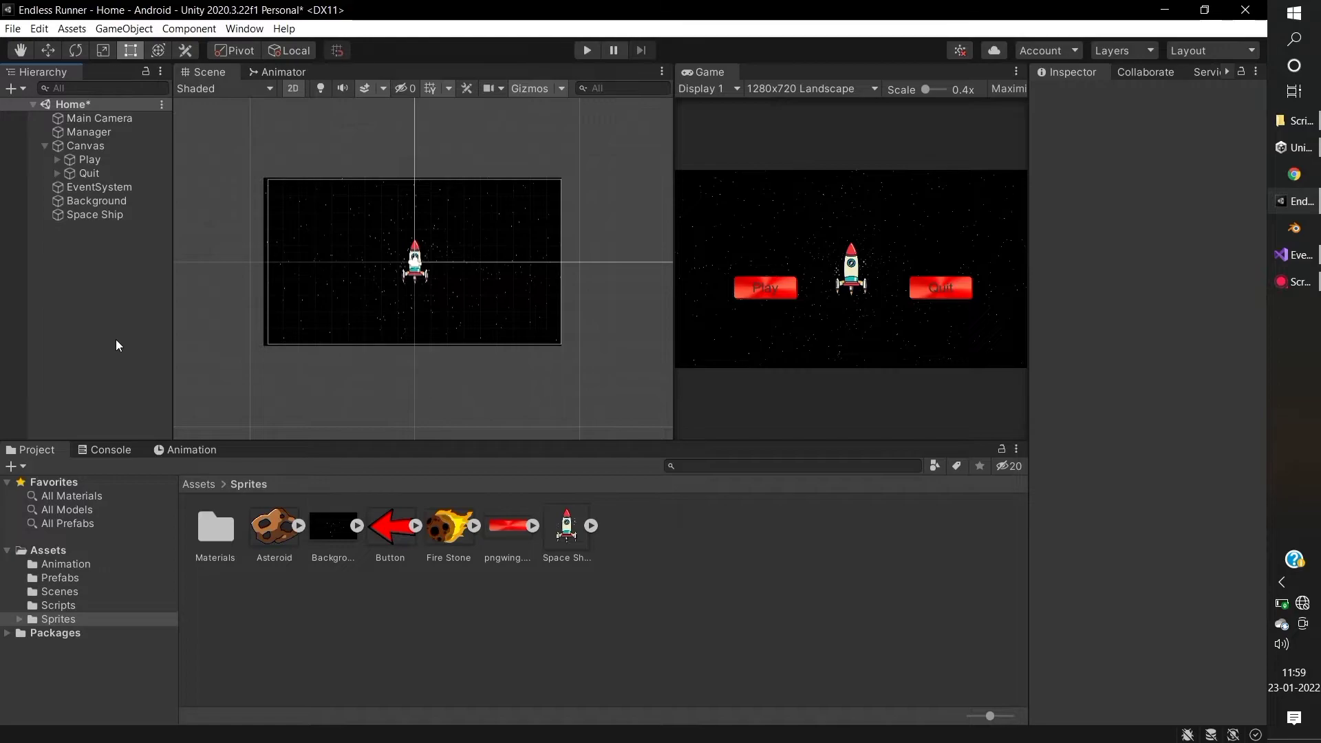
Step: Play-test from the Home menu into the runner, crash the ship, and Restart the run
left_click(587, 54)
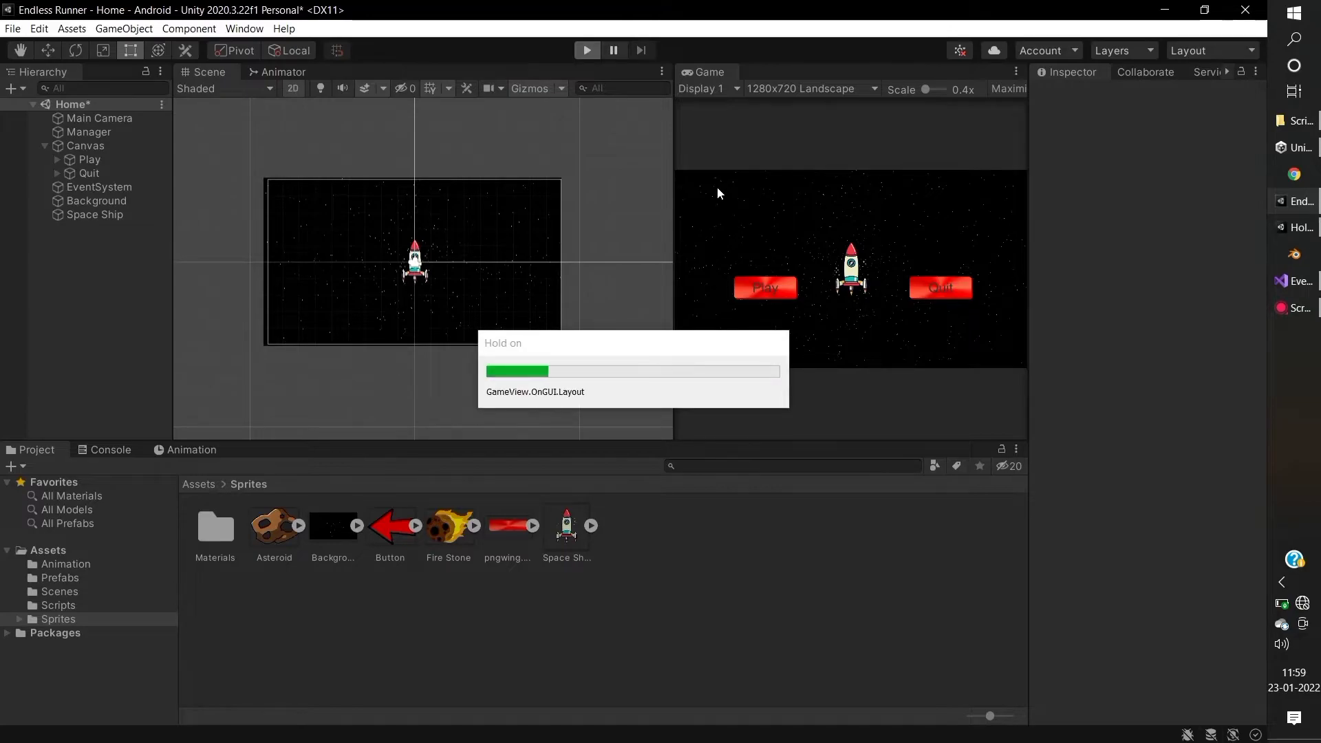
left_click(764, 289)
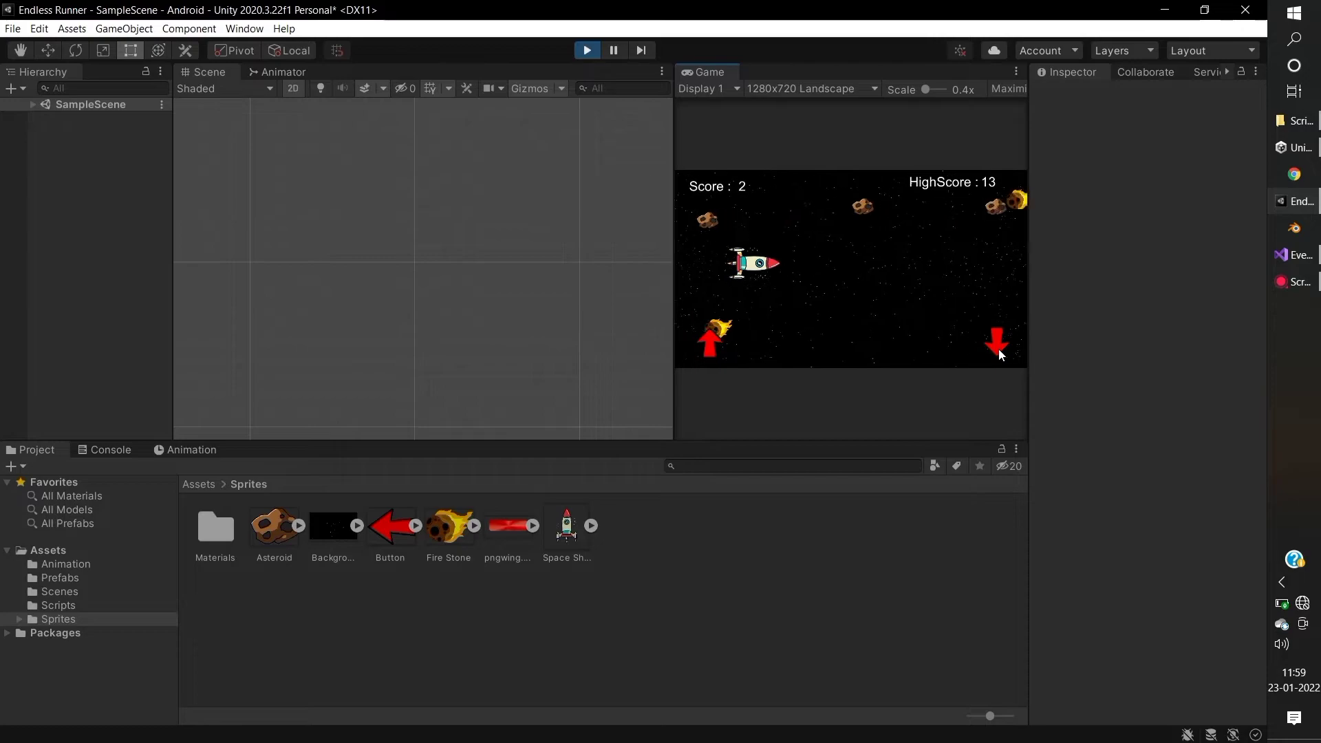
left_click(998, 354)
left_click(711, 354)
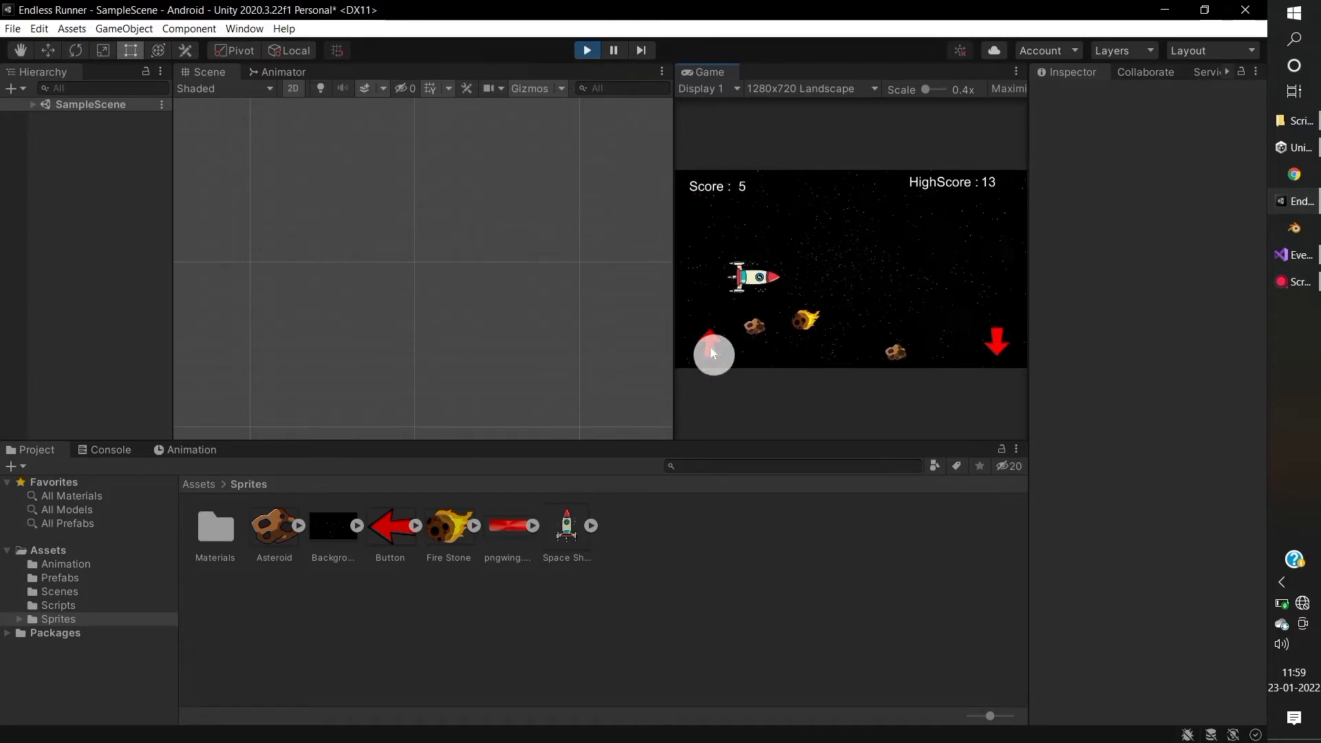
left_click(696, 349)
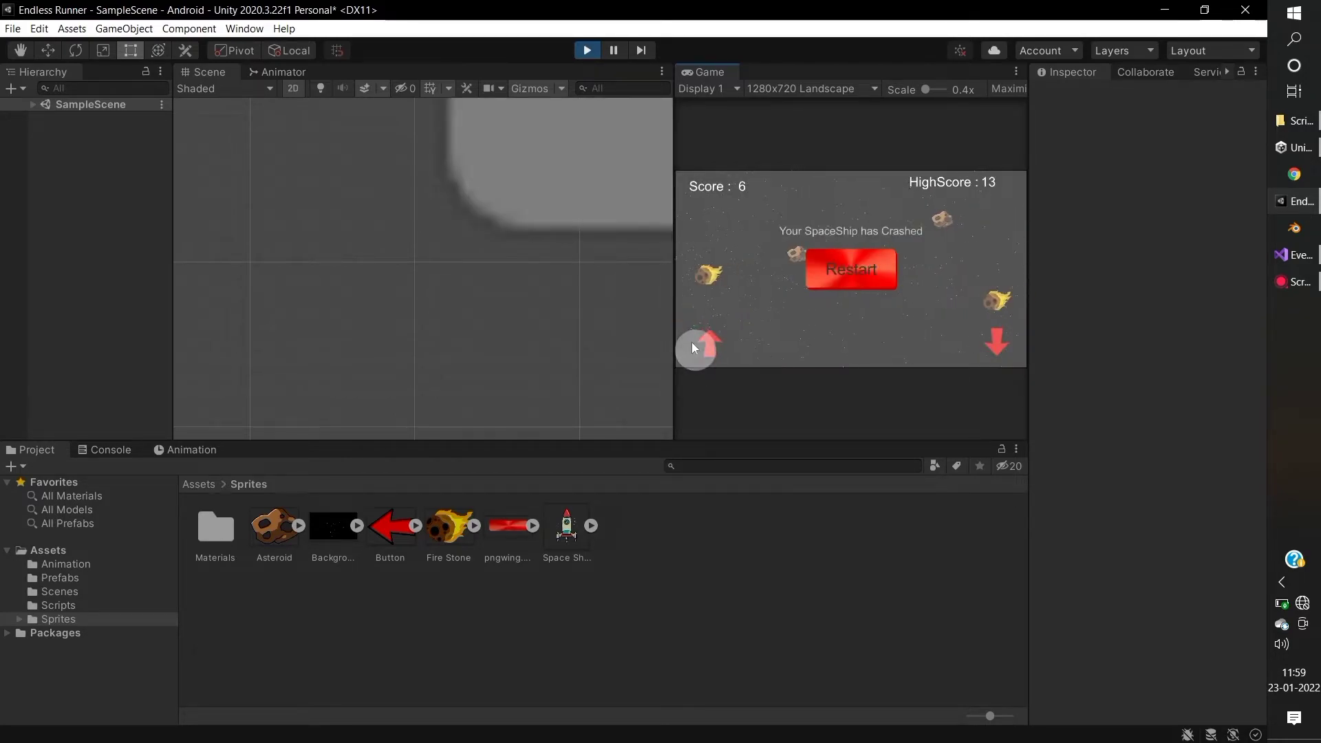
left_click(852, 274)
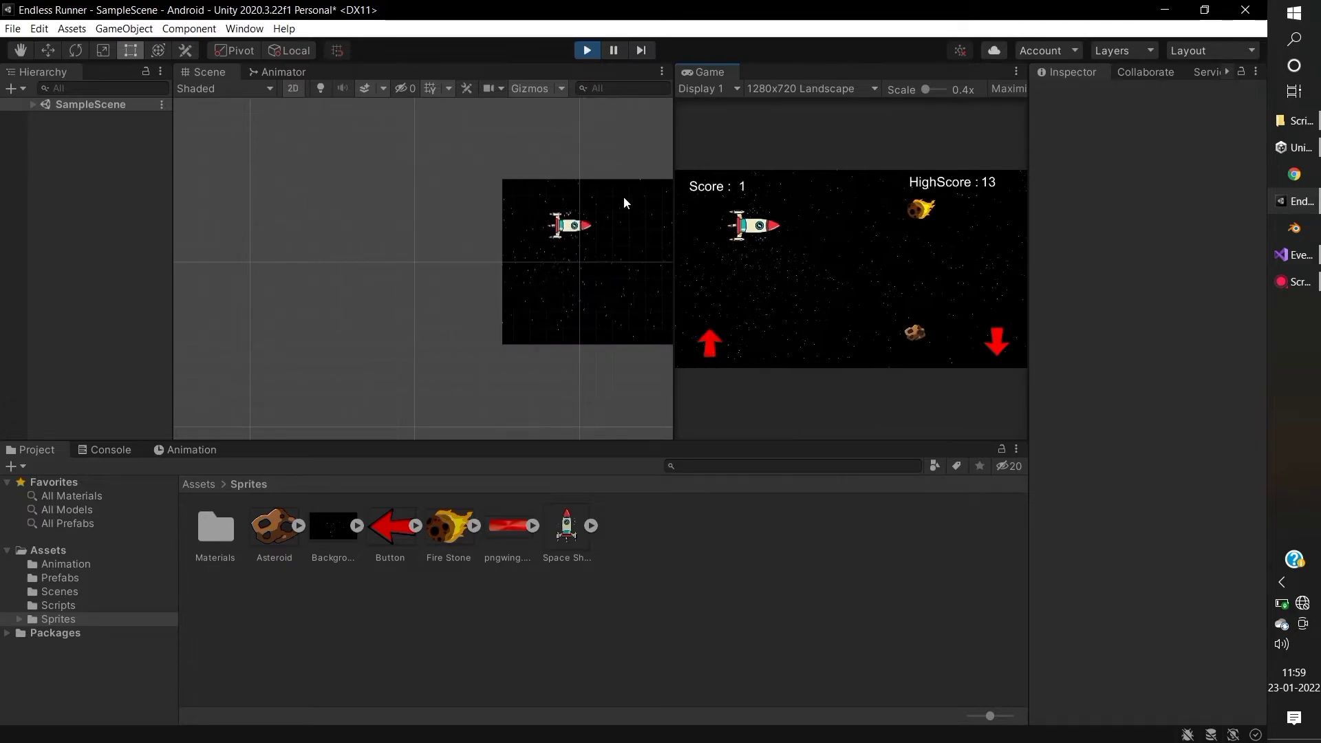
left_click(585, 50)
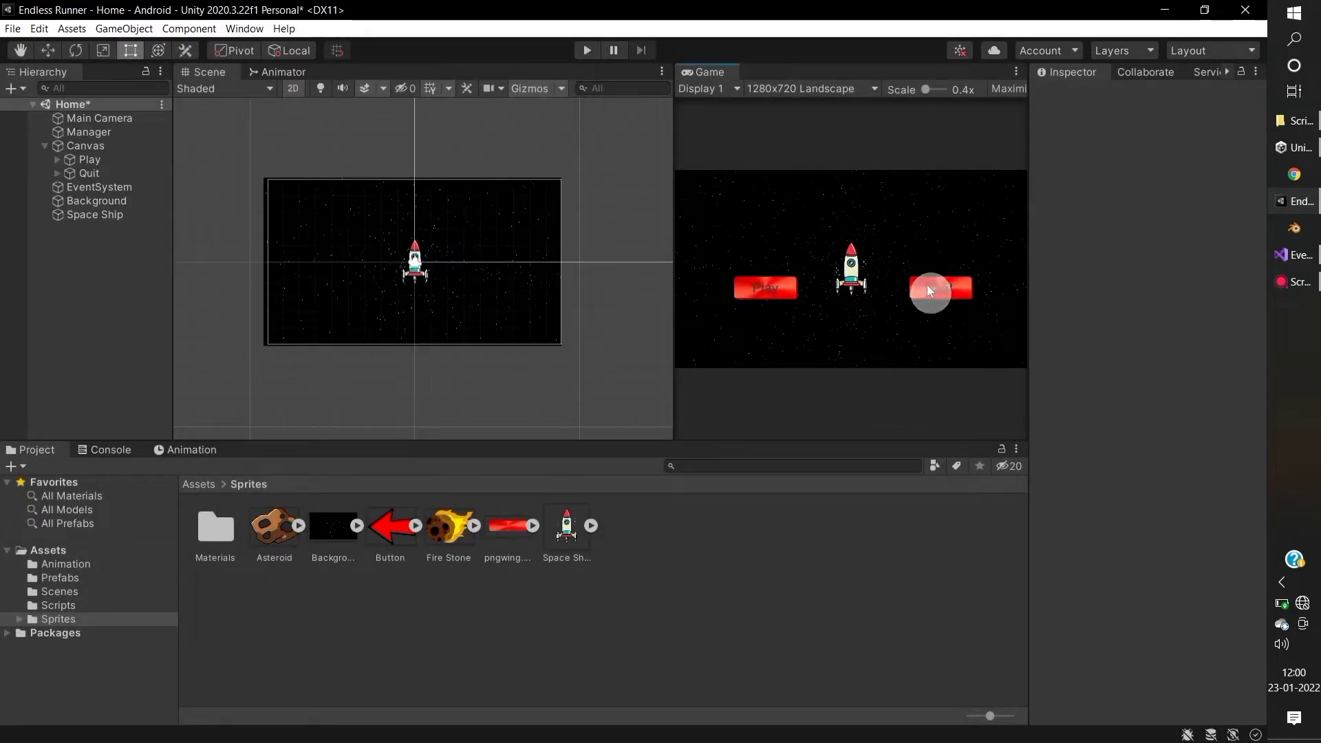
Step: Press the Home menu's Quit button repeatedly and confirm the 'Quit' logs in the Console
left_click(586, 50)
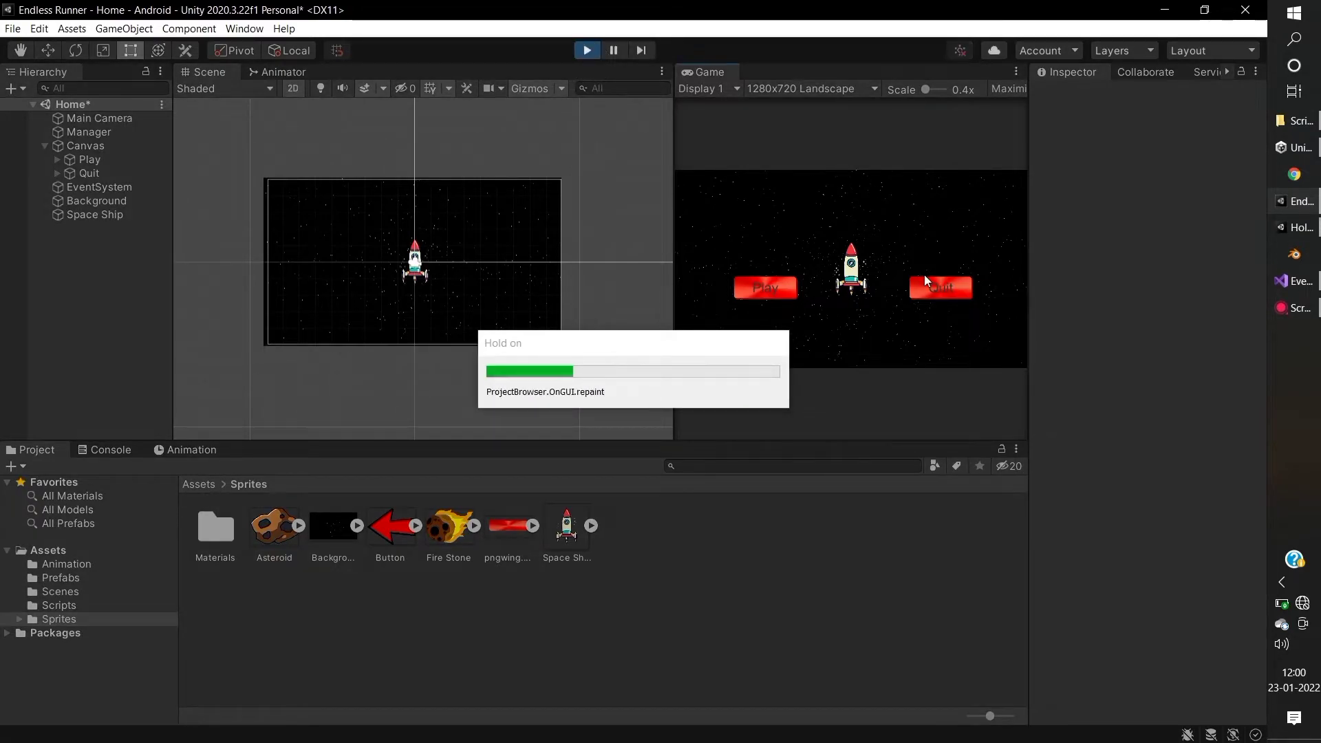
left_click(938, 287)
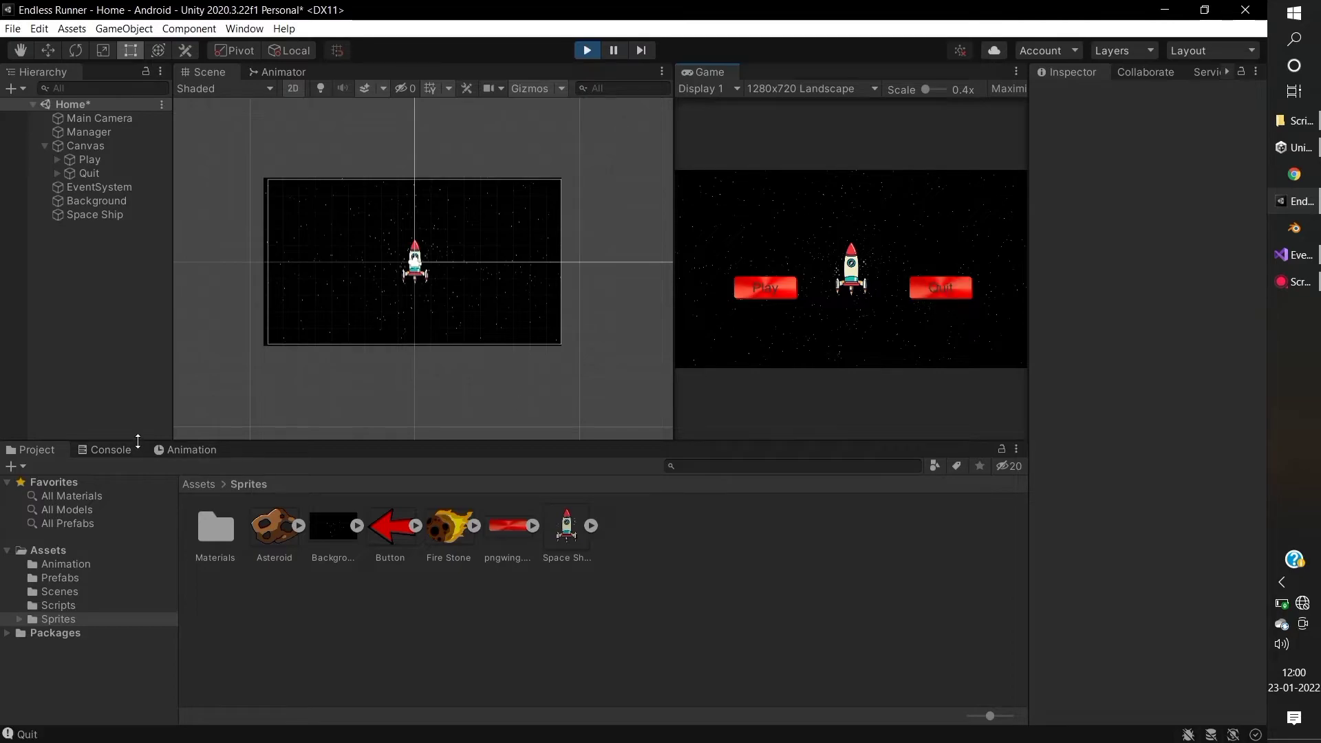
left_click(111, 452)
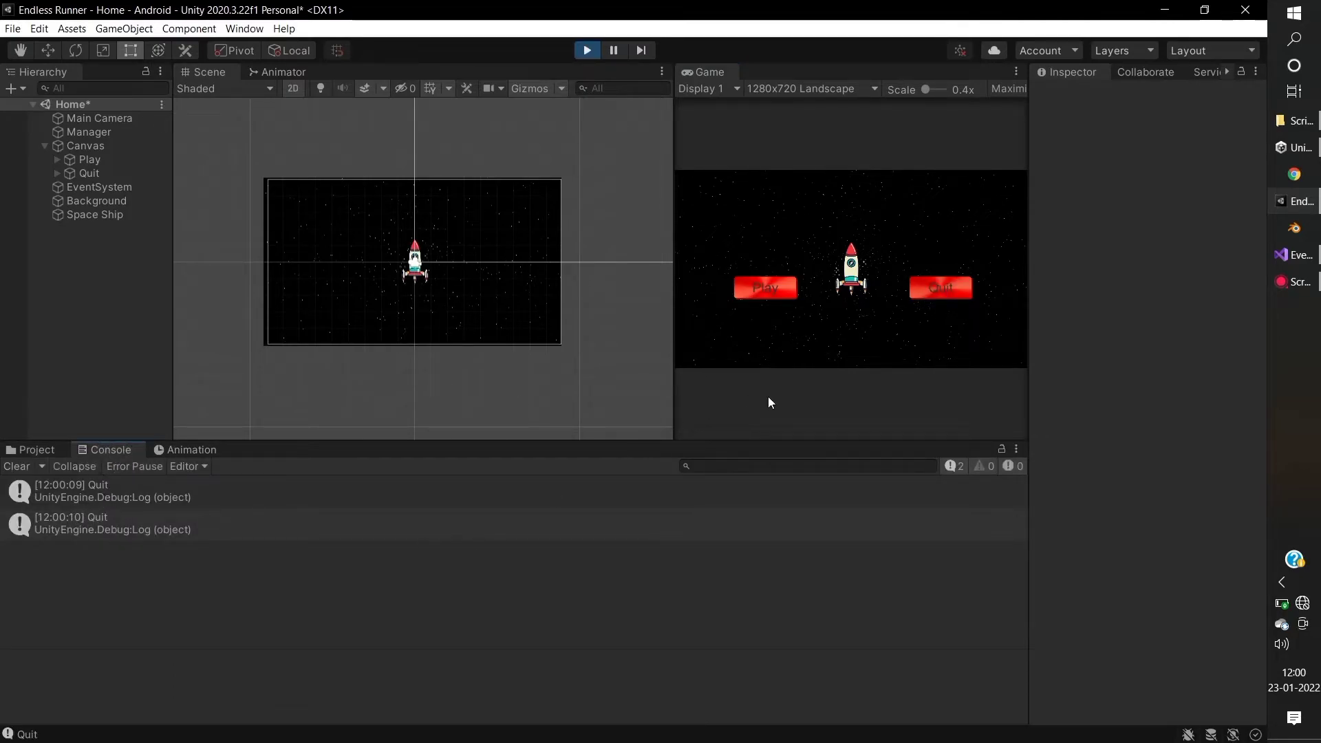
left_click(933, 286)
left_click(933, 287)
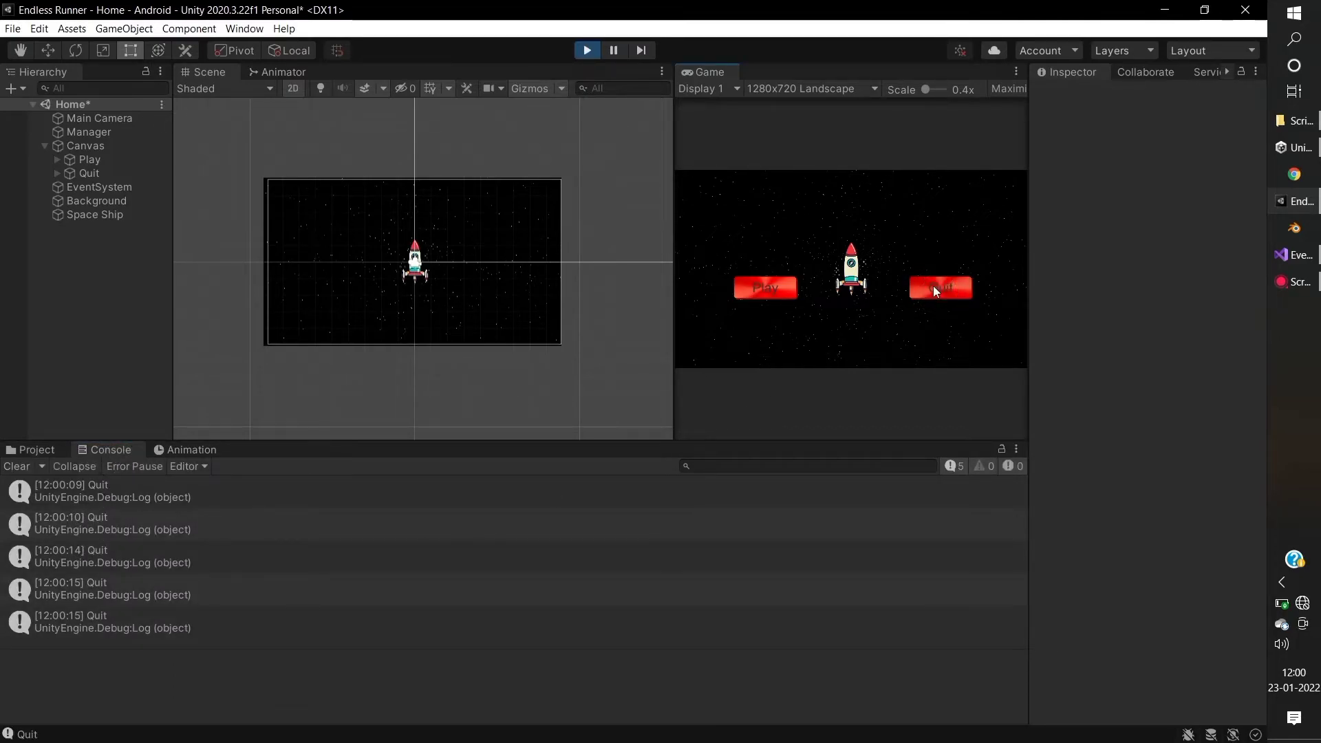
left_click(587, 49)
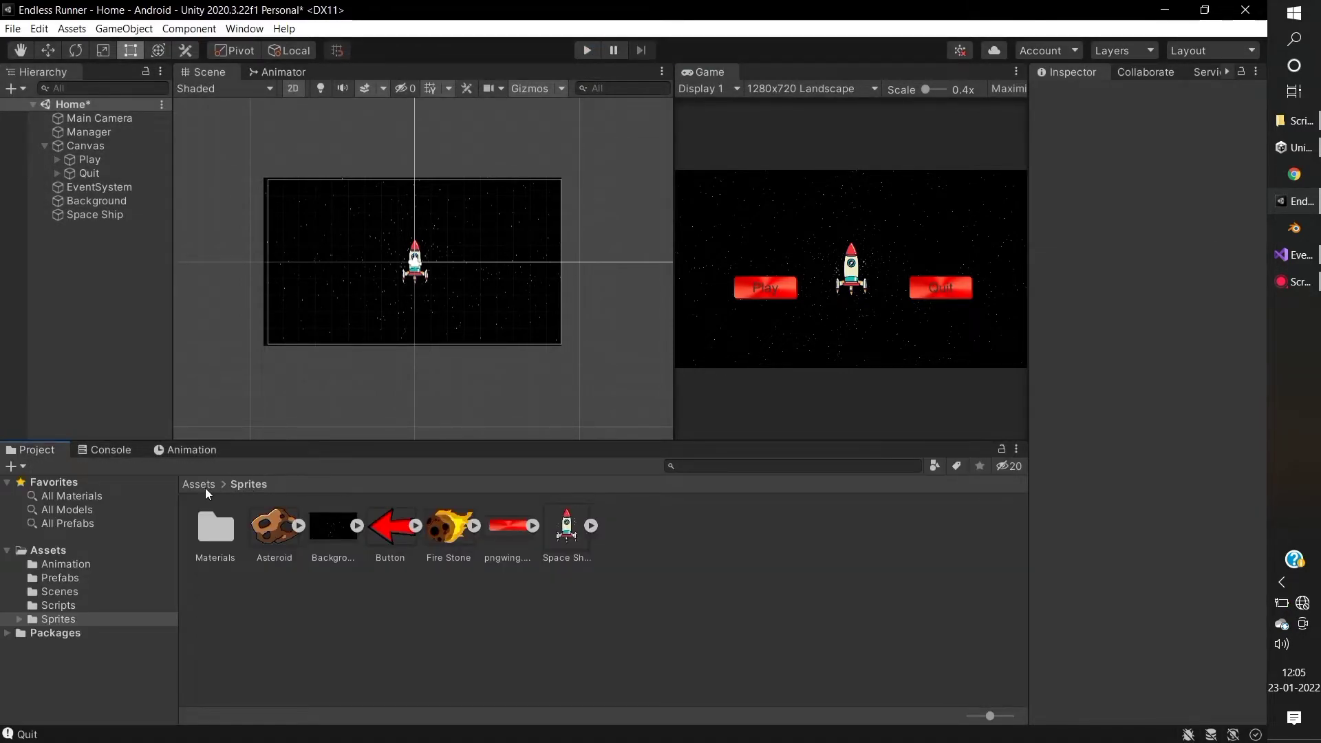
Step: Rename the SampleScene asset in Assets/Scenes to GamePlay
left_click(206, 489)
double_click(333, 529)
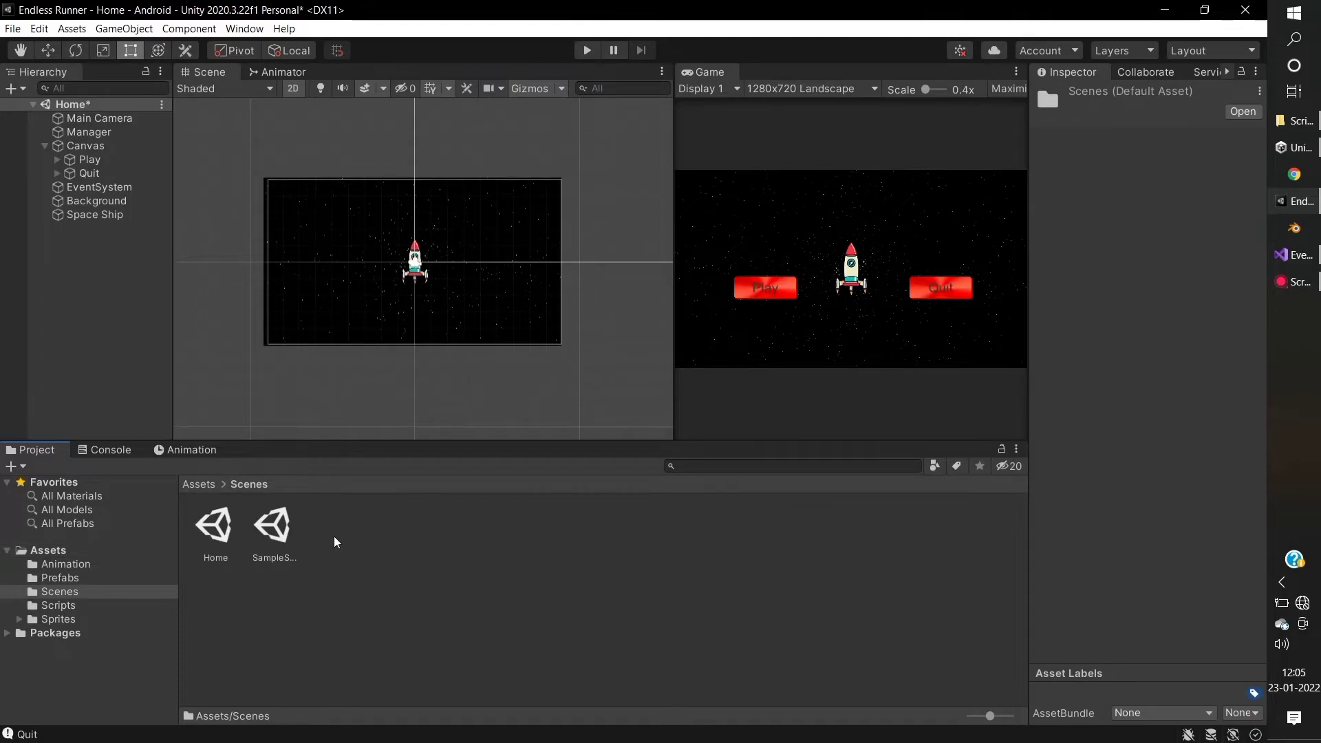
right_click(284, 532)
left_click(371, 215)
type("GamePlay")
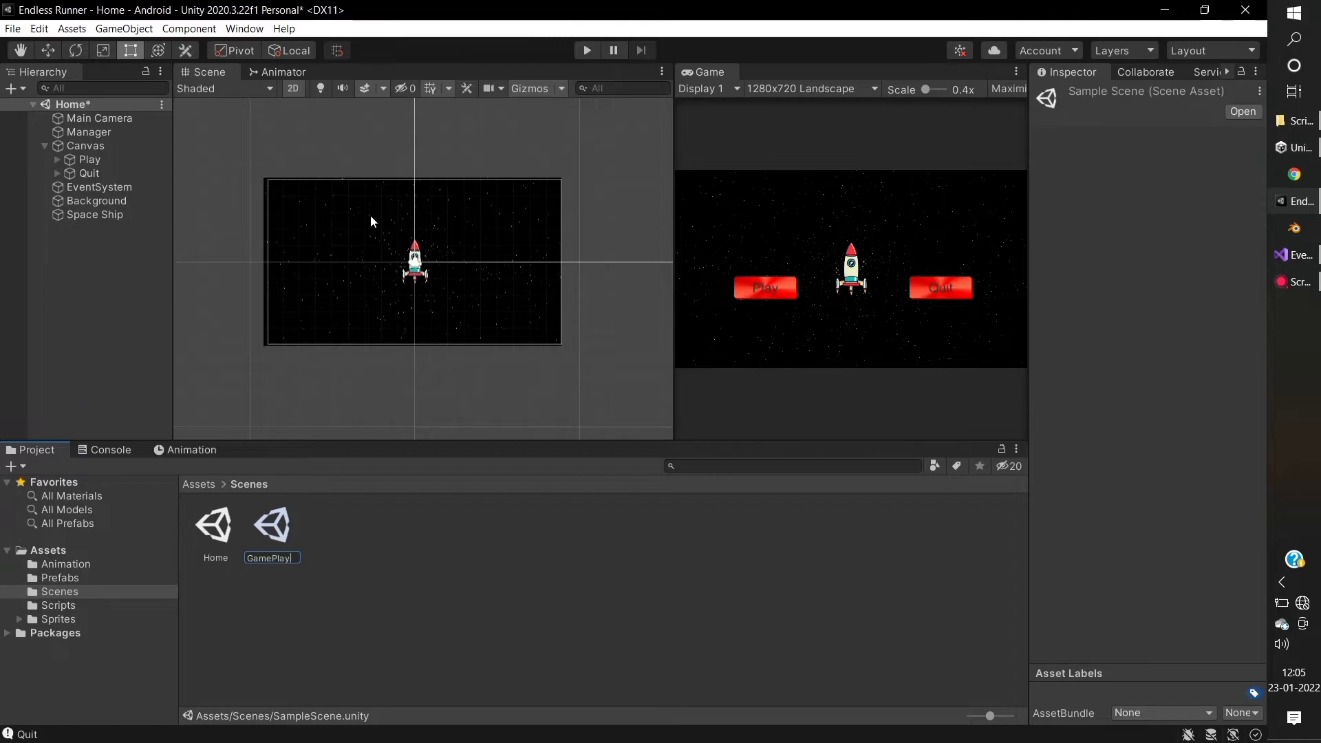
key("Return")
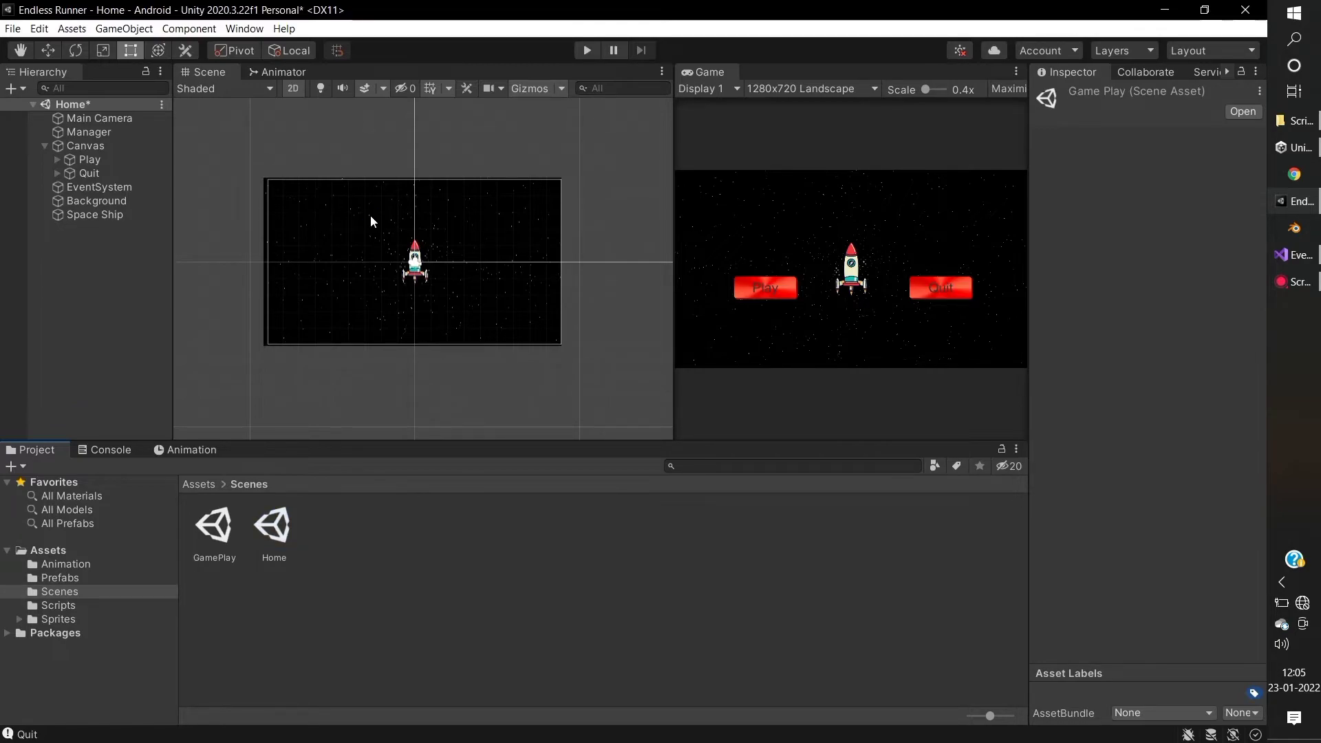
Step: Open the Event script from Assets/Scripts in the code editor
left_click(202, 486)
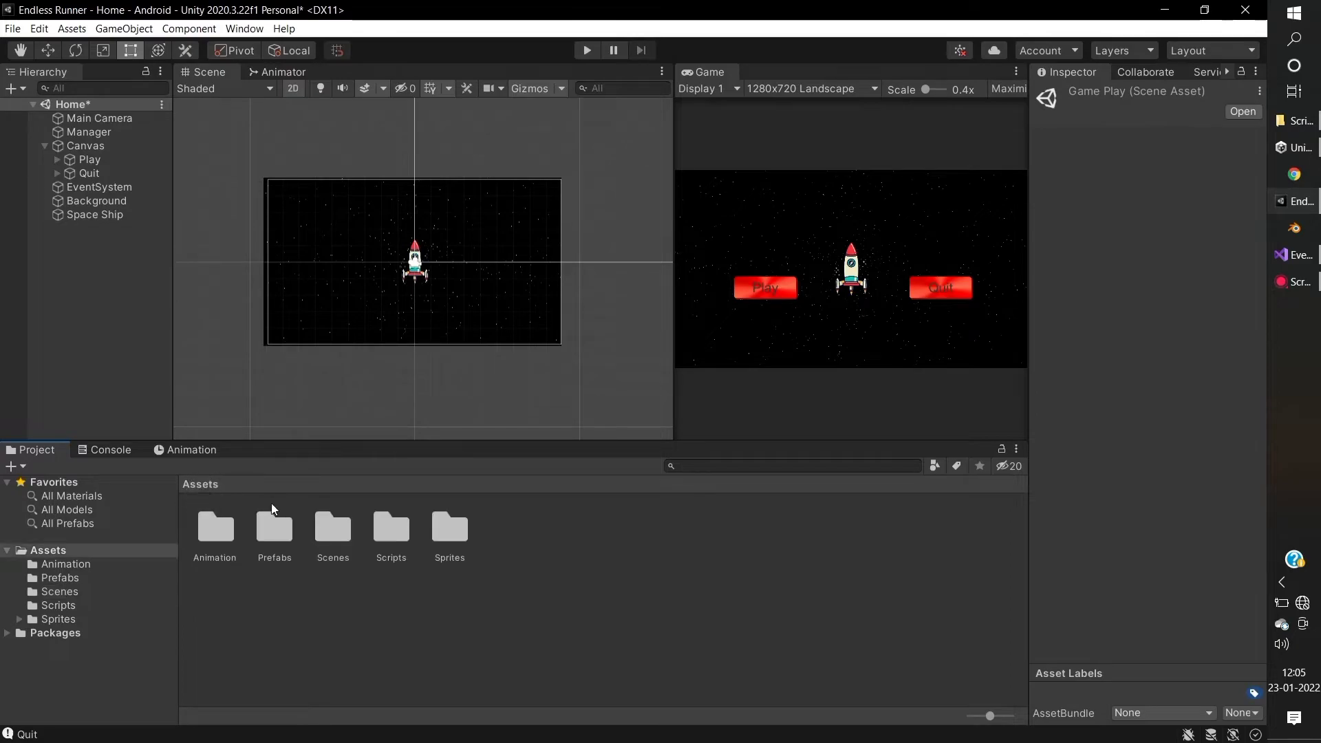
double_click(395, 535)
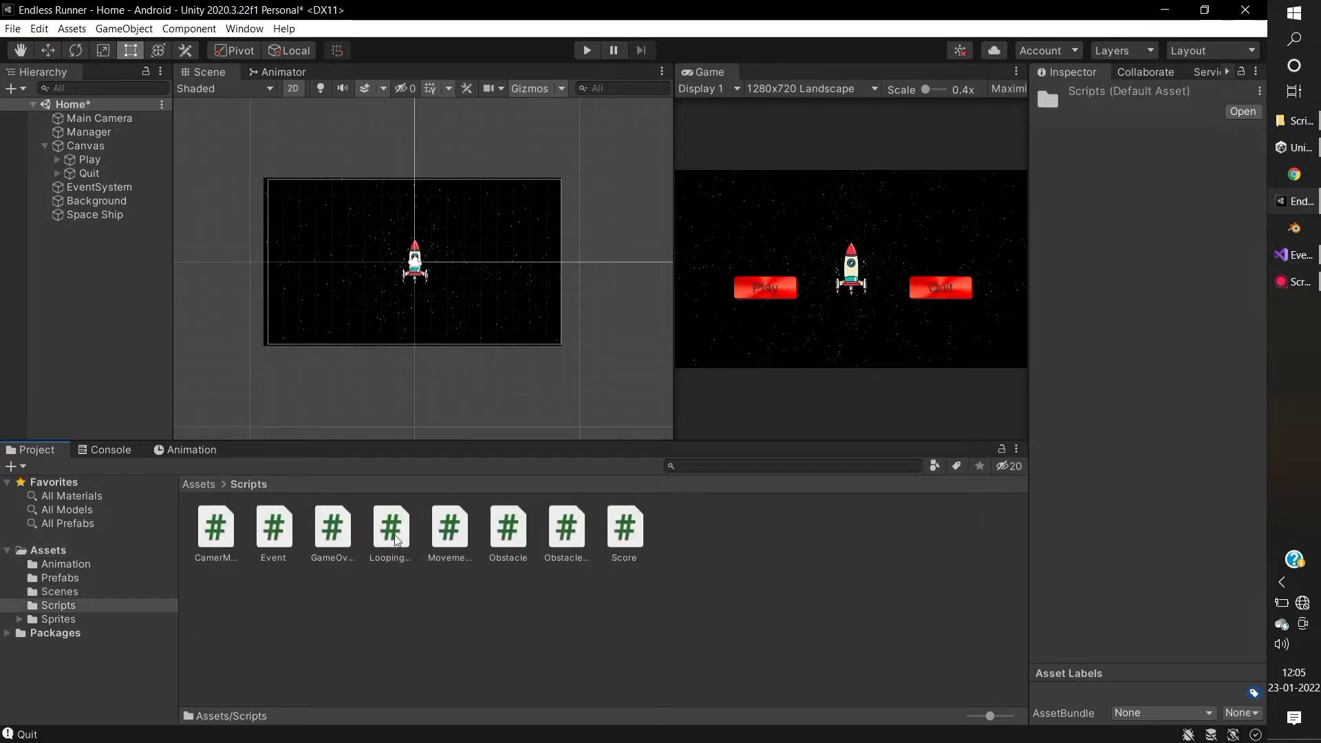
double_click(273, 529)
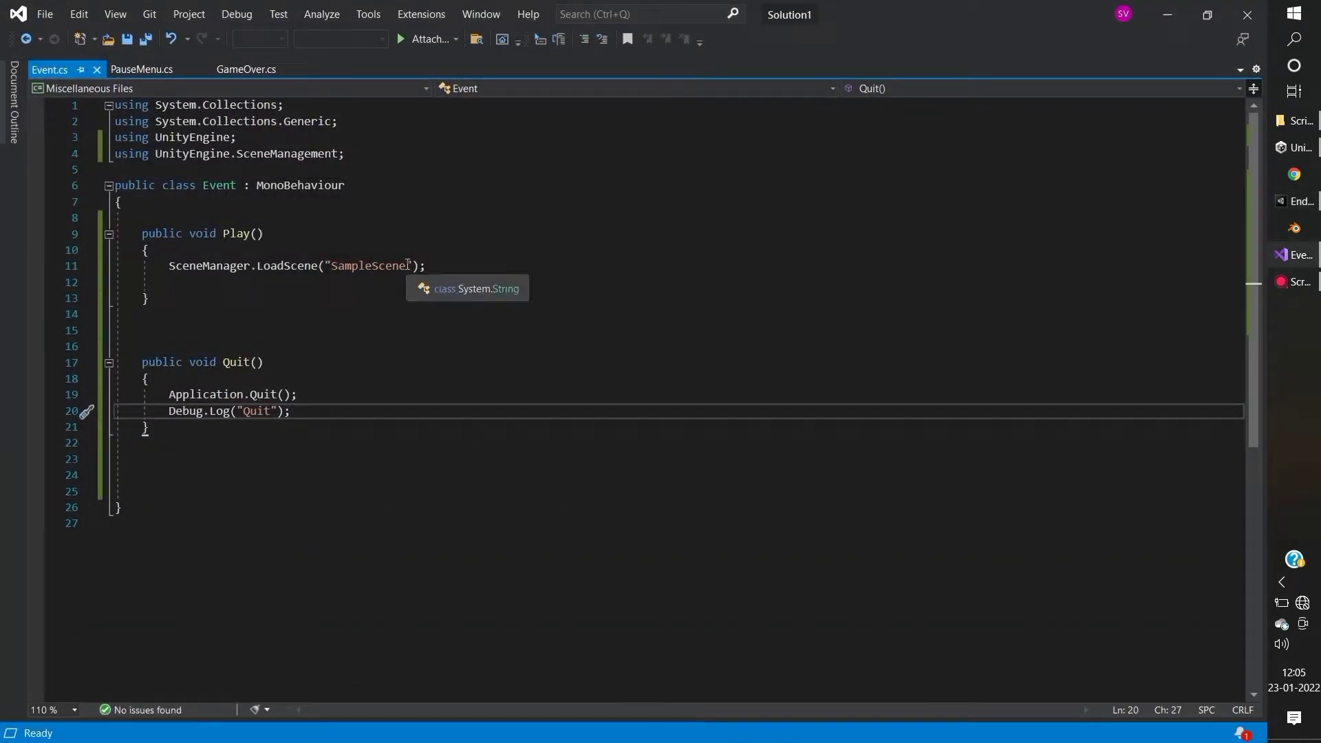
Step: Change the LoadScene argument in Event.cs from SampleScene to GamePlay and save
left_click_drag(410, 266, 331, 264)
type("e")
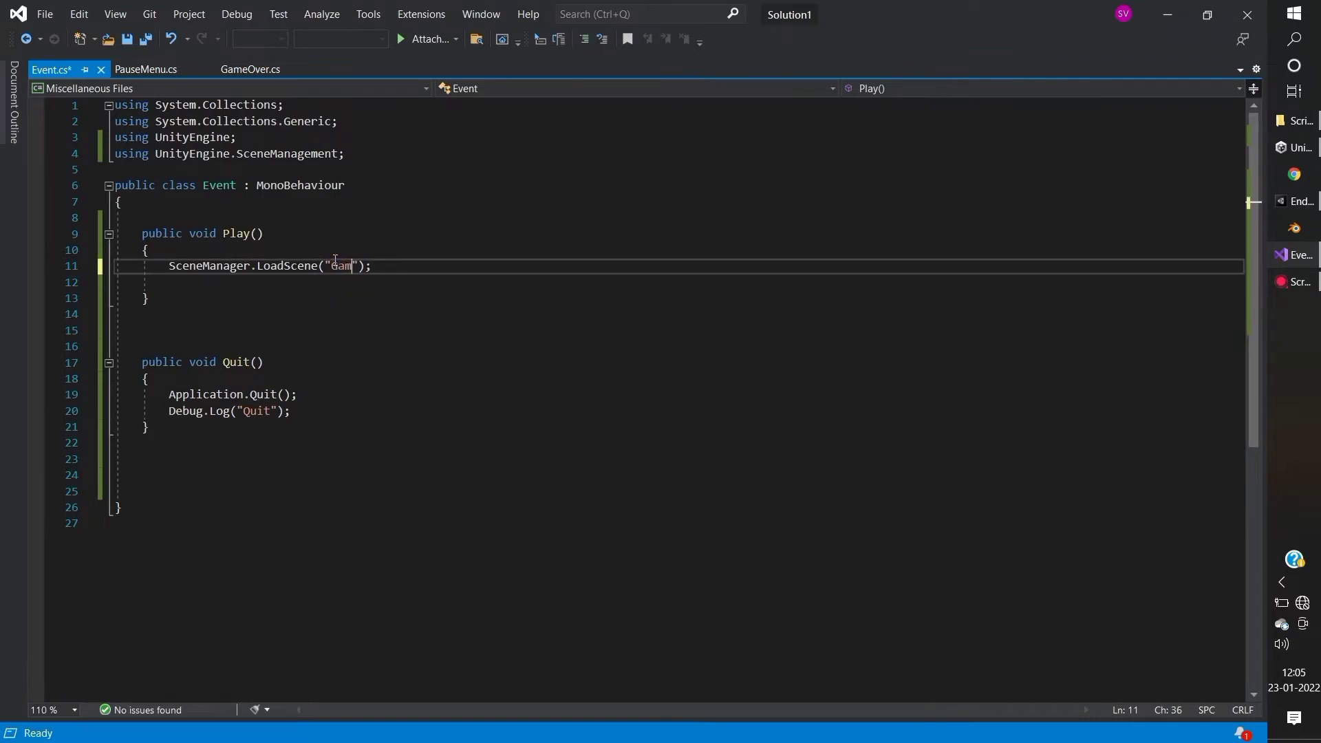
type("Play")
key("ctrl+s")
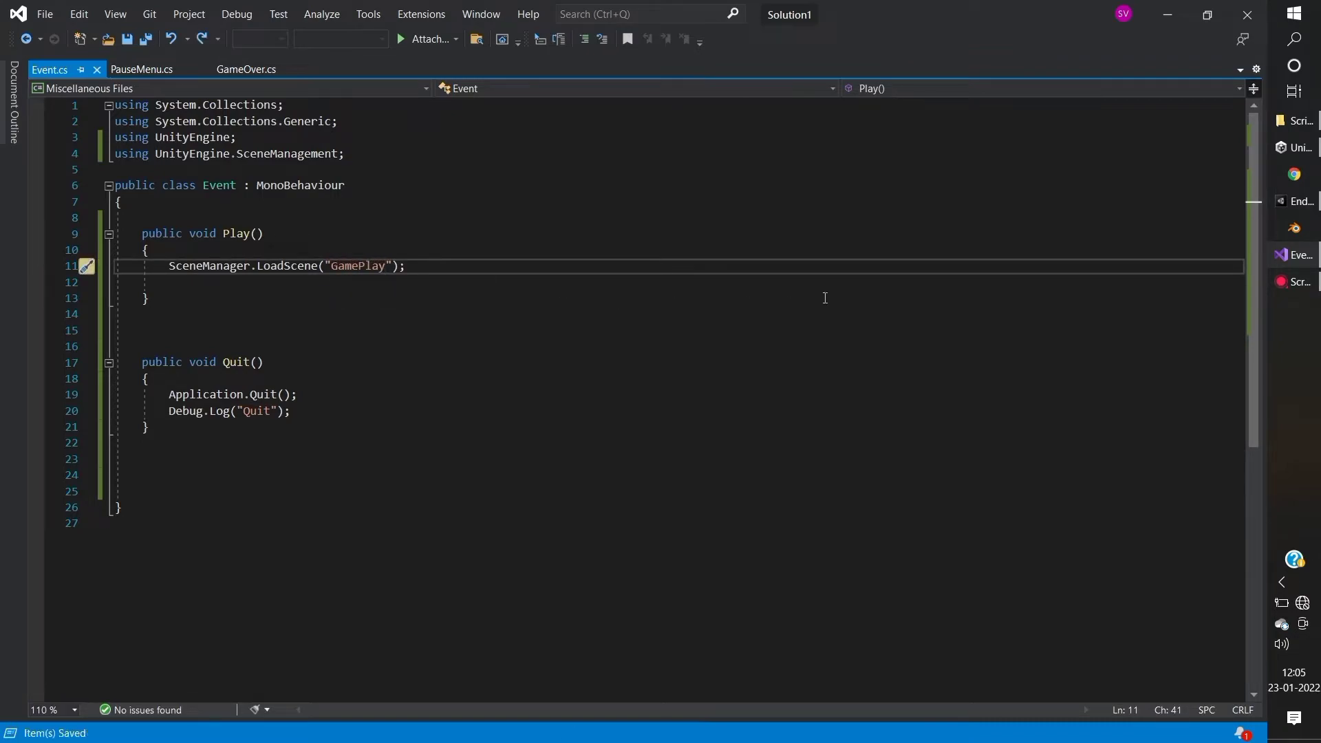
left_click(1303, 255)
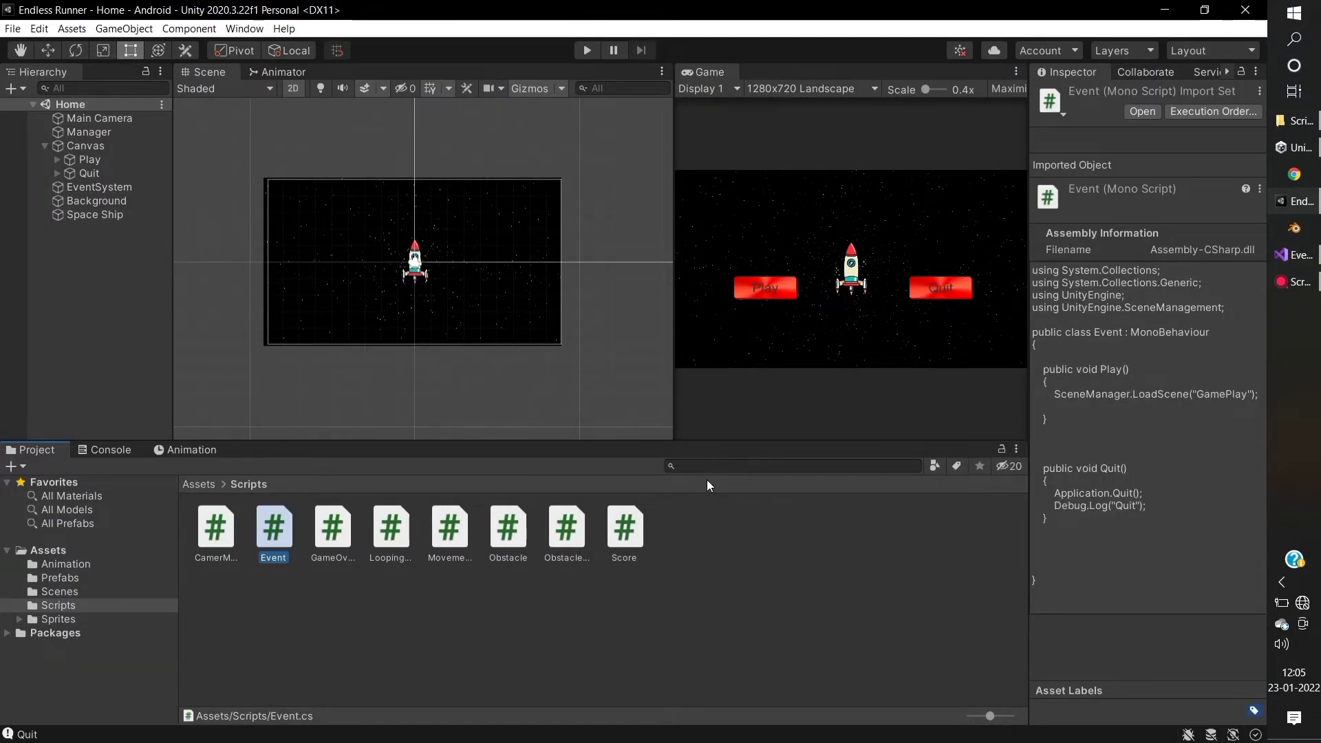
Step: Open the GamePlay scene and make the GameOverPanel visible
left_click(197, 484)
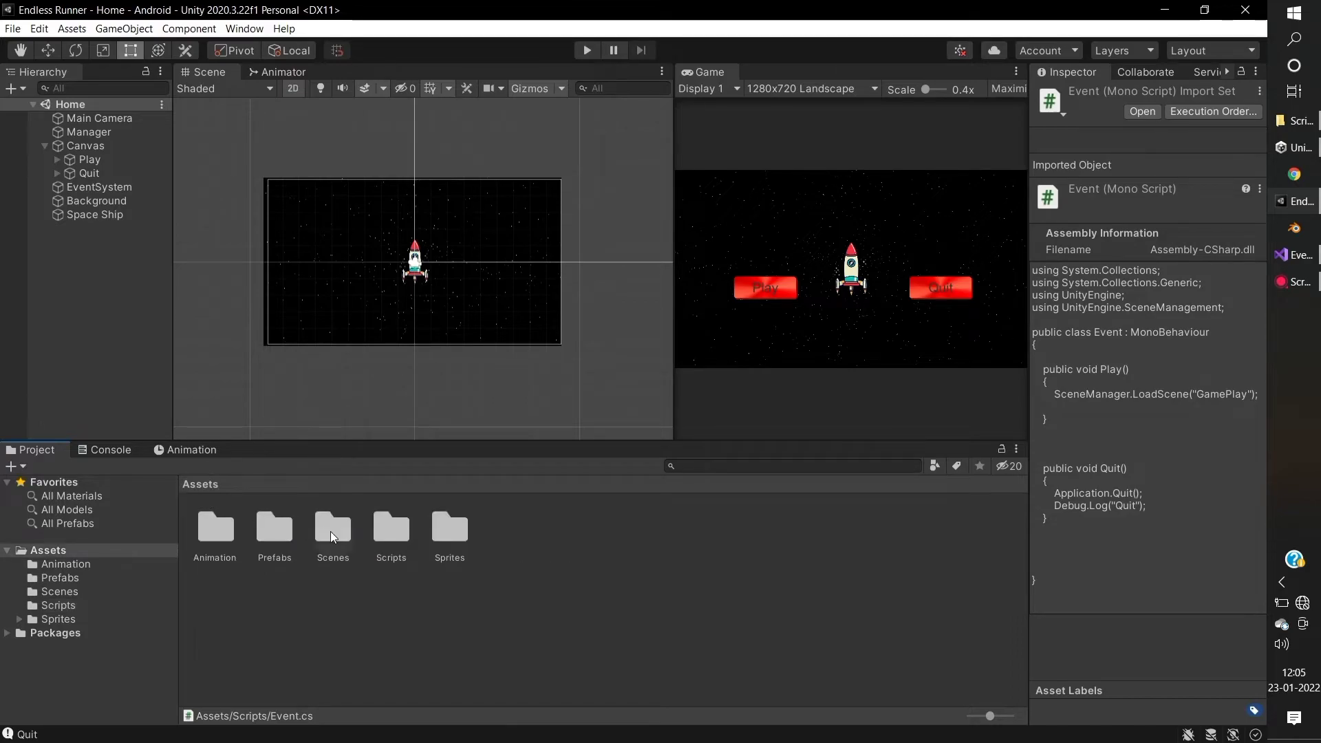
double_click(331, 531)
double_click(218, 527)
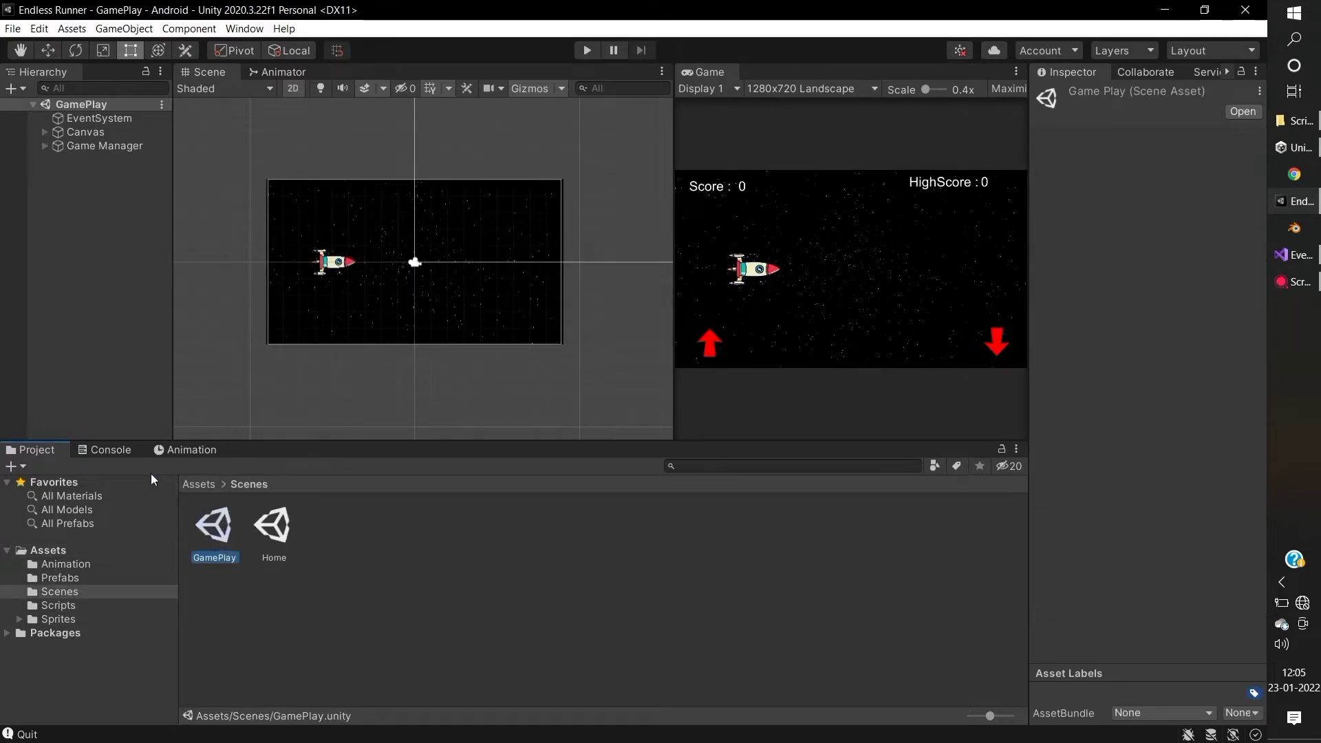
left_click(45, 132)
left_click(108, 172)
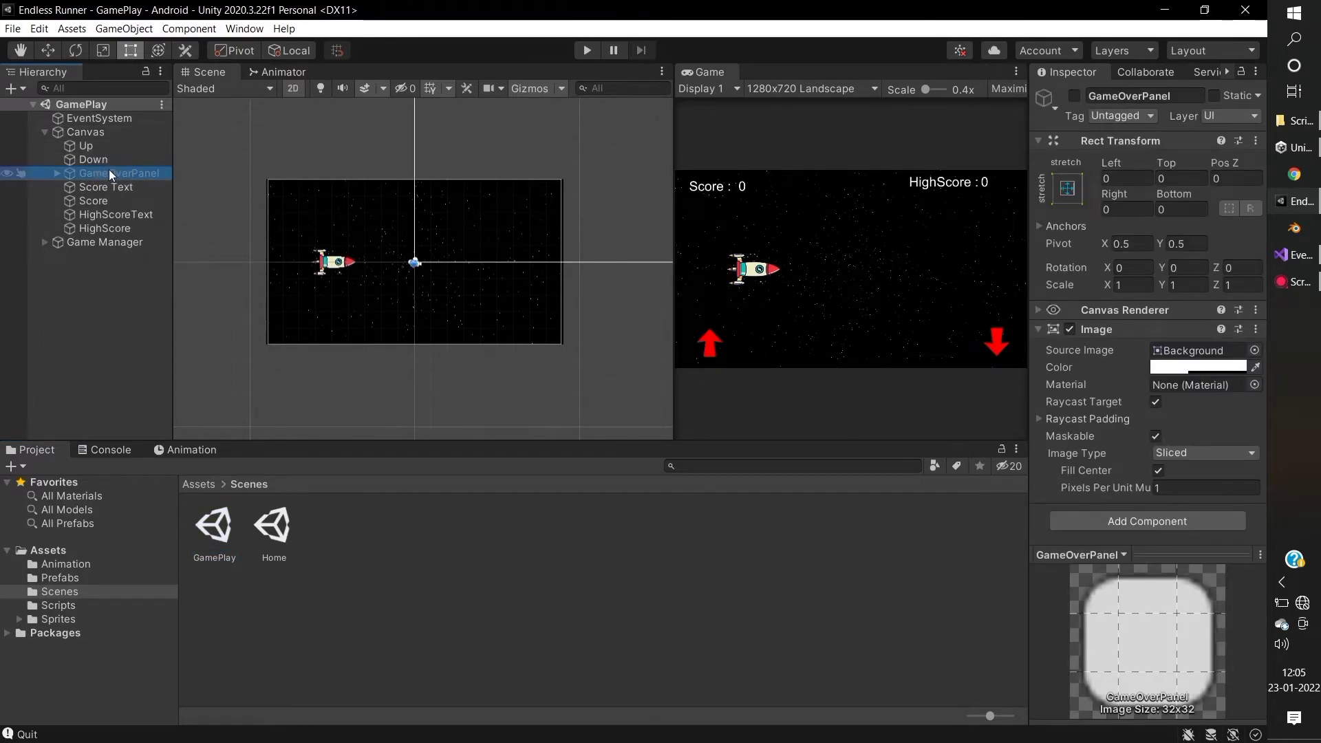
double_click(109, 170)
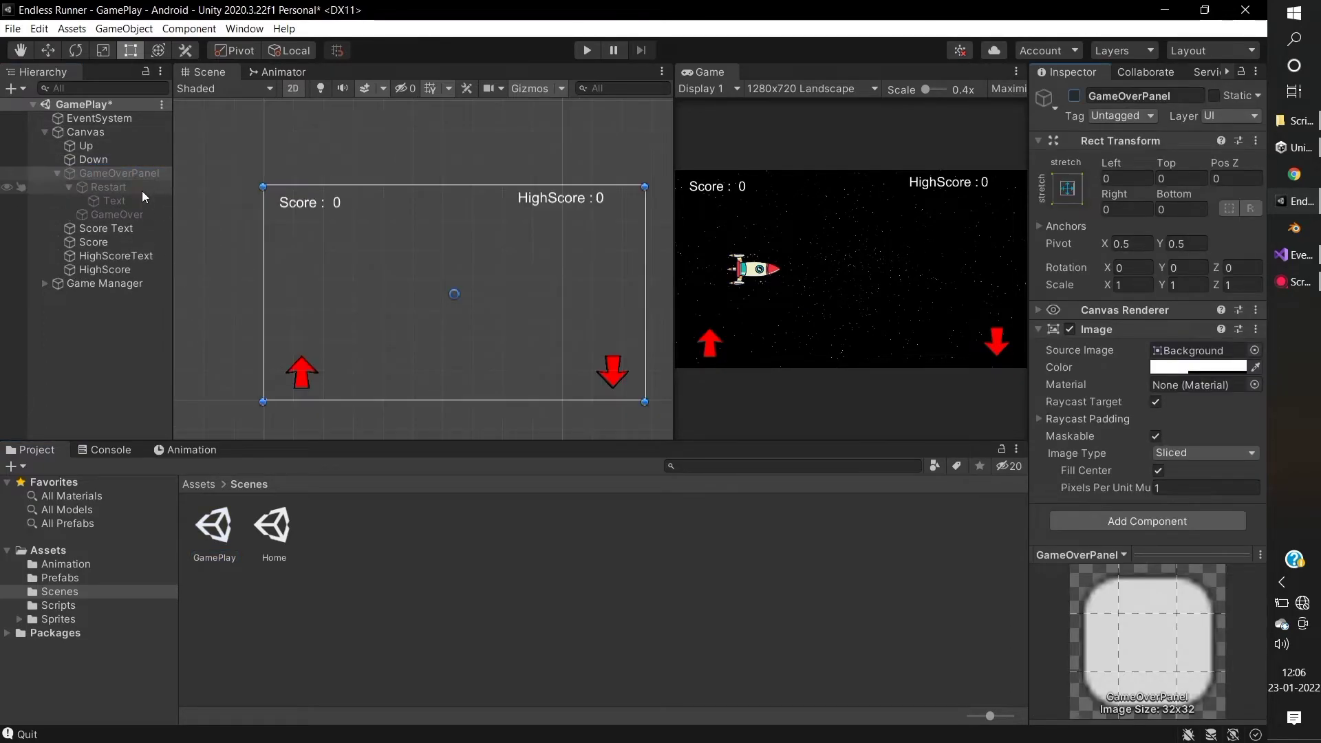
left_click(1074, 97)
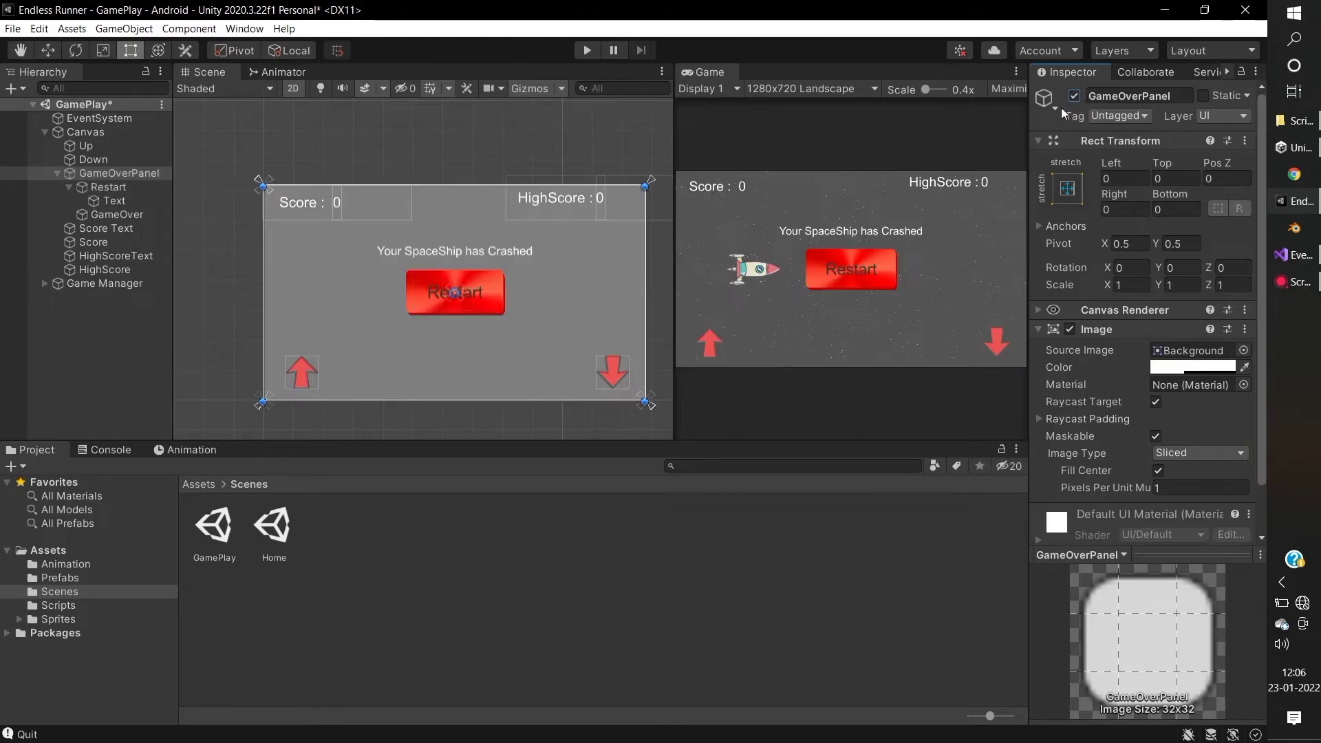
Step: Shrink the Restart button and move it to the panel centre
left_click(485, 291)
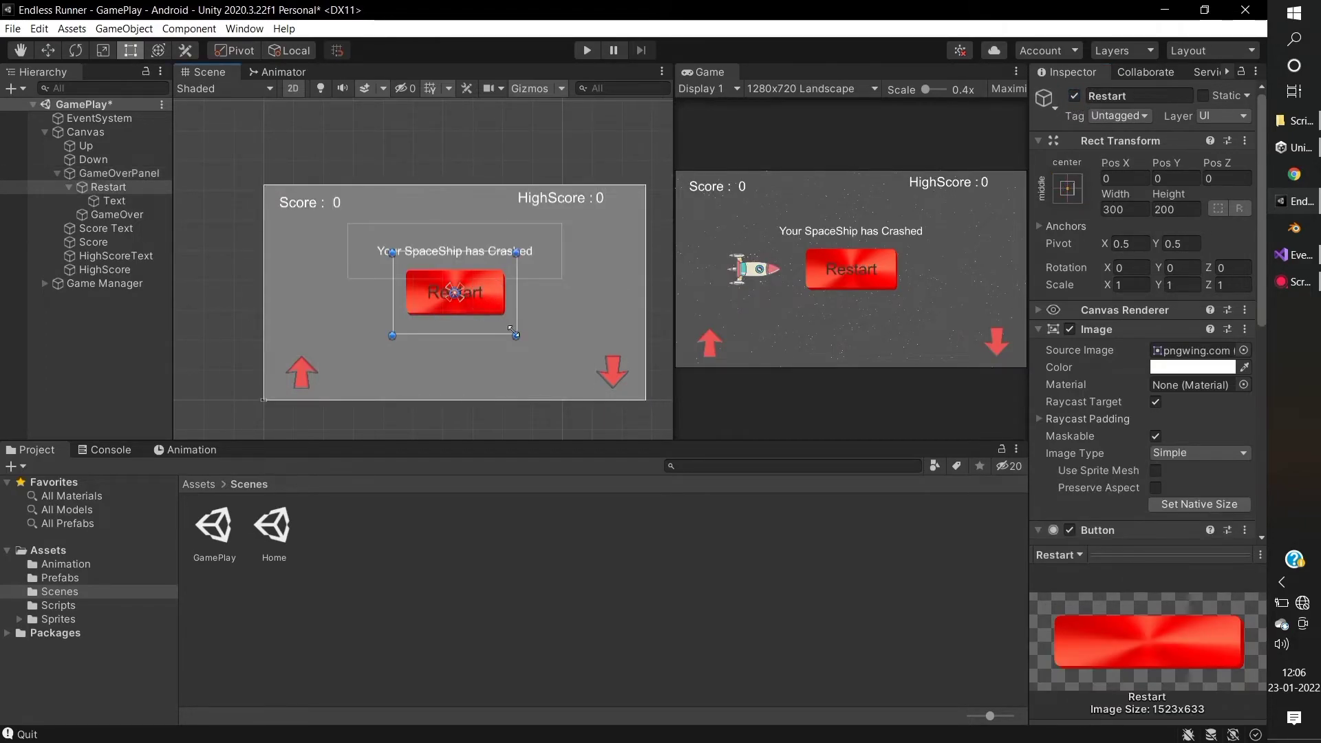
mouse_move(504, 320)
left_mouse_down()
mouse_move(478, 322)
mouse_move(472, 300)
left_mouse_up()
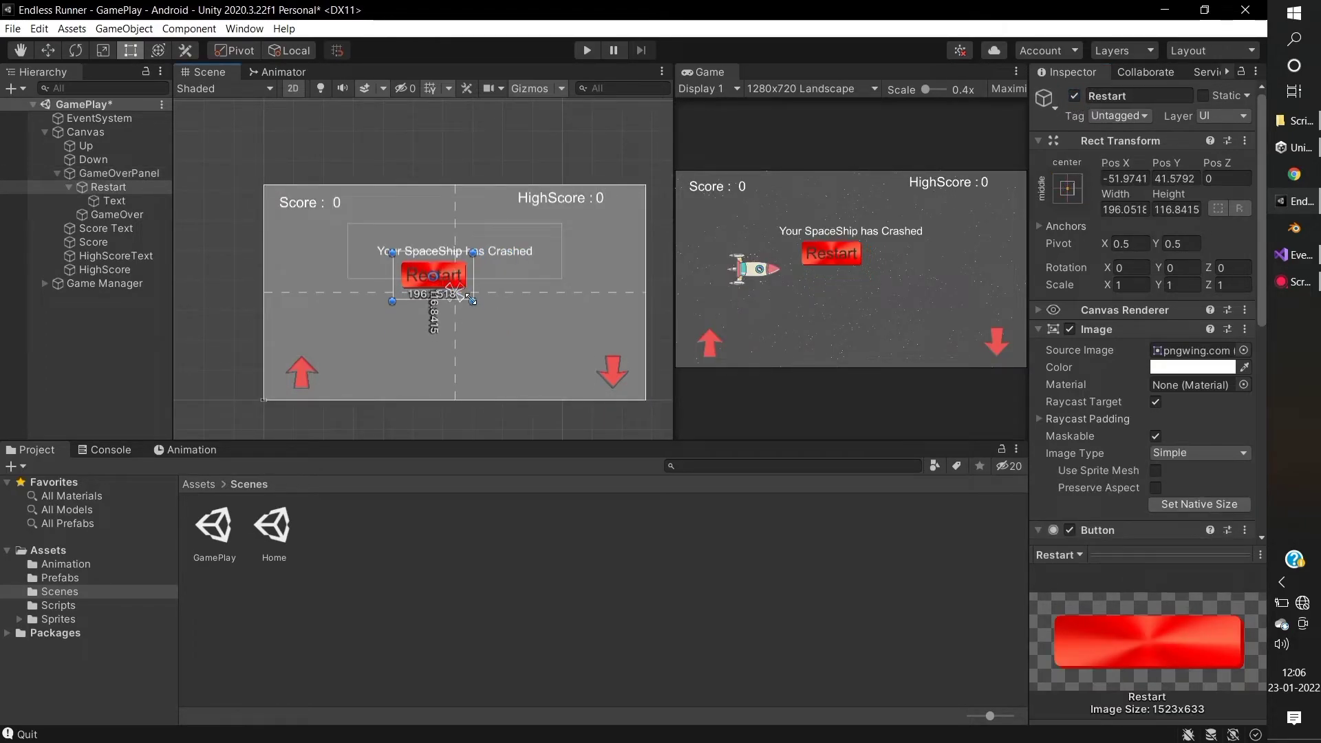
left_click(449, 271)
left_click(114, 200)
left_click(118, 173)
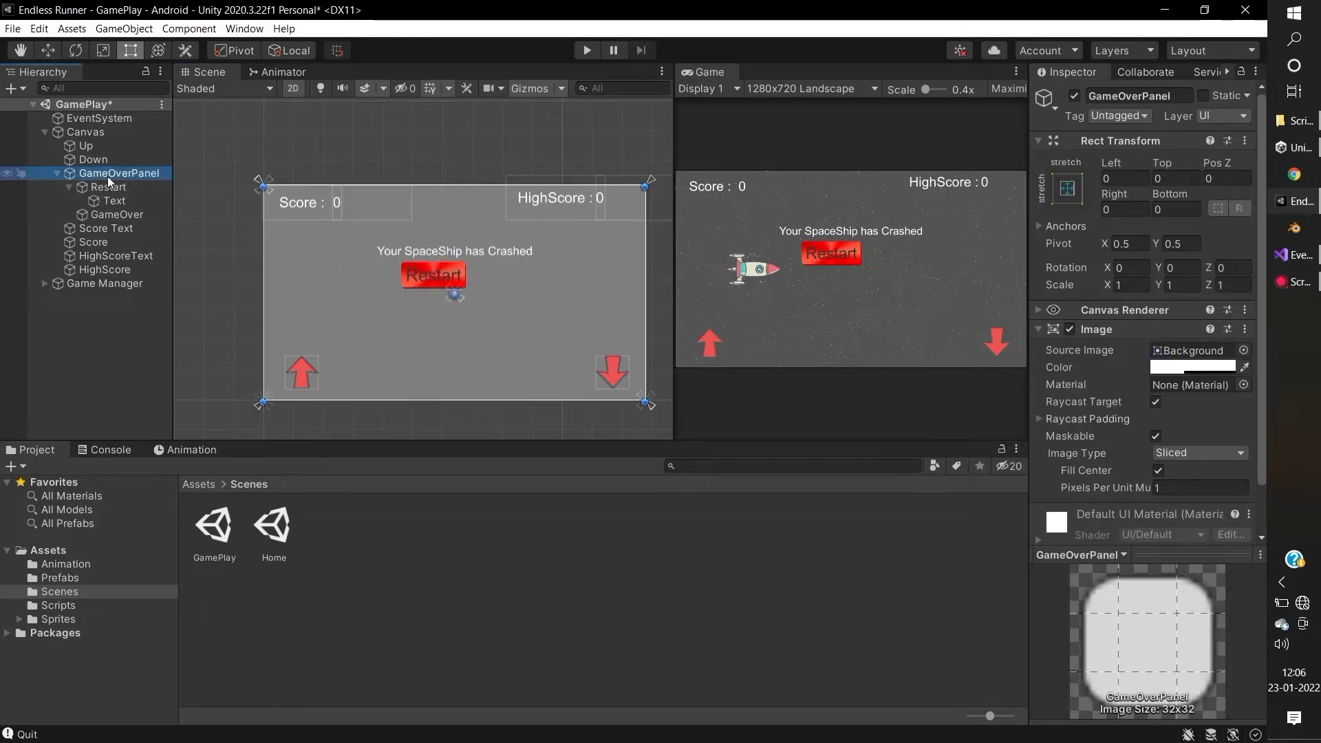
left_click(108, 187)
left_click_drag(452, 274, 470, 293)
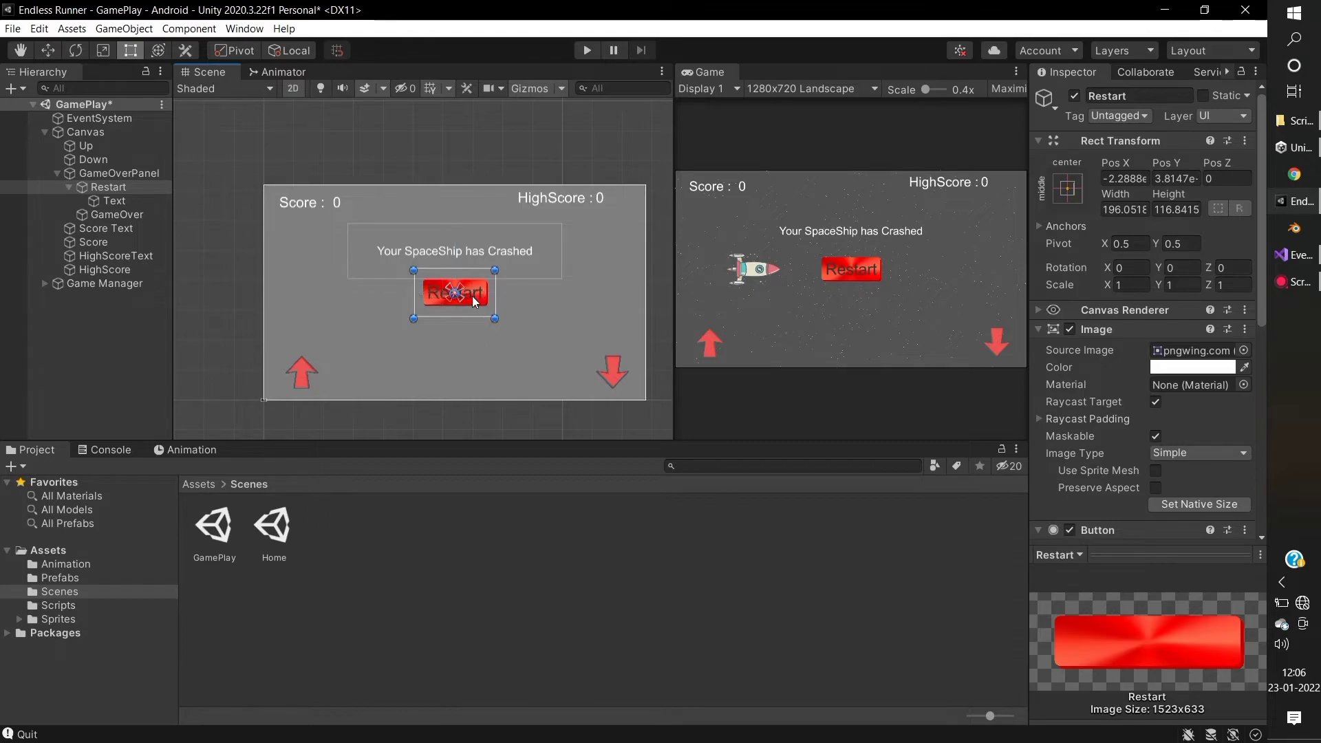
Step: Duplicate Restart as a button named Home and place it below Restart
left_click(119, 190)
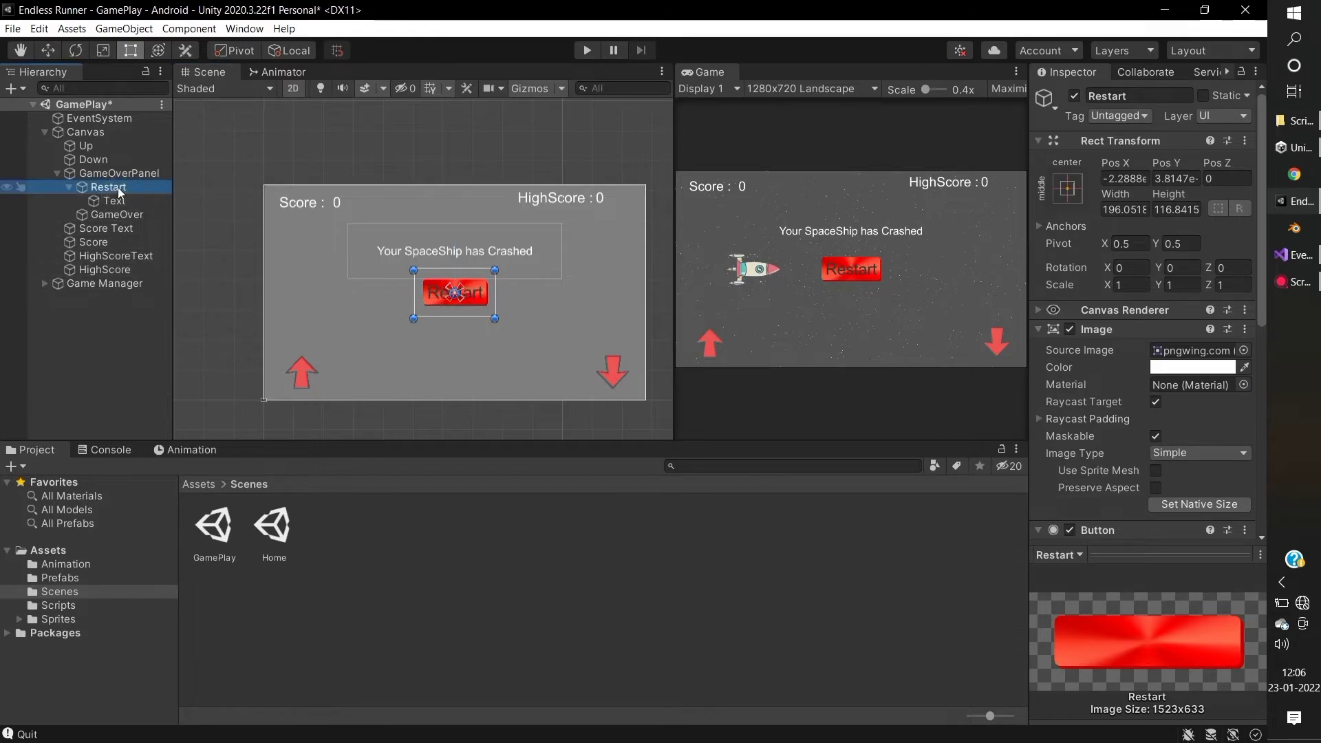
key("ctrl+d")
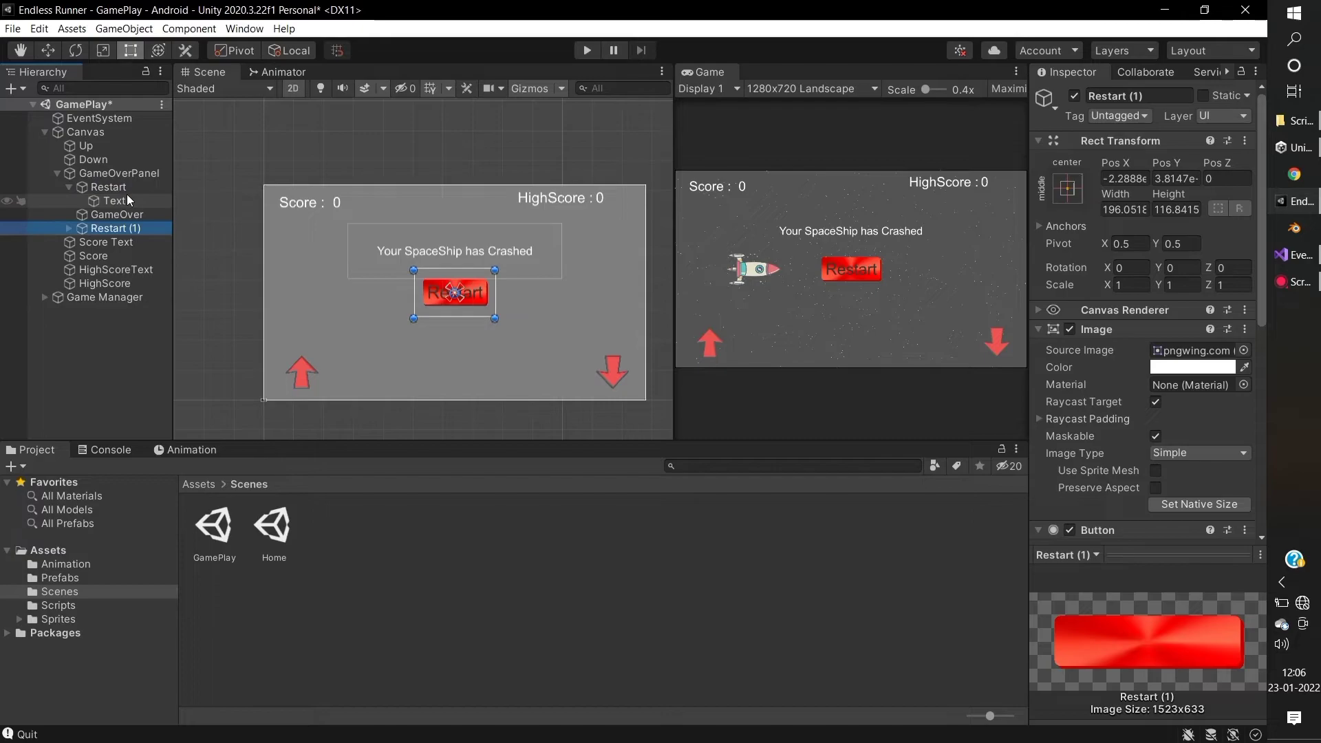
right_click(121, 229)
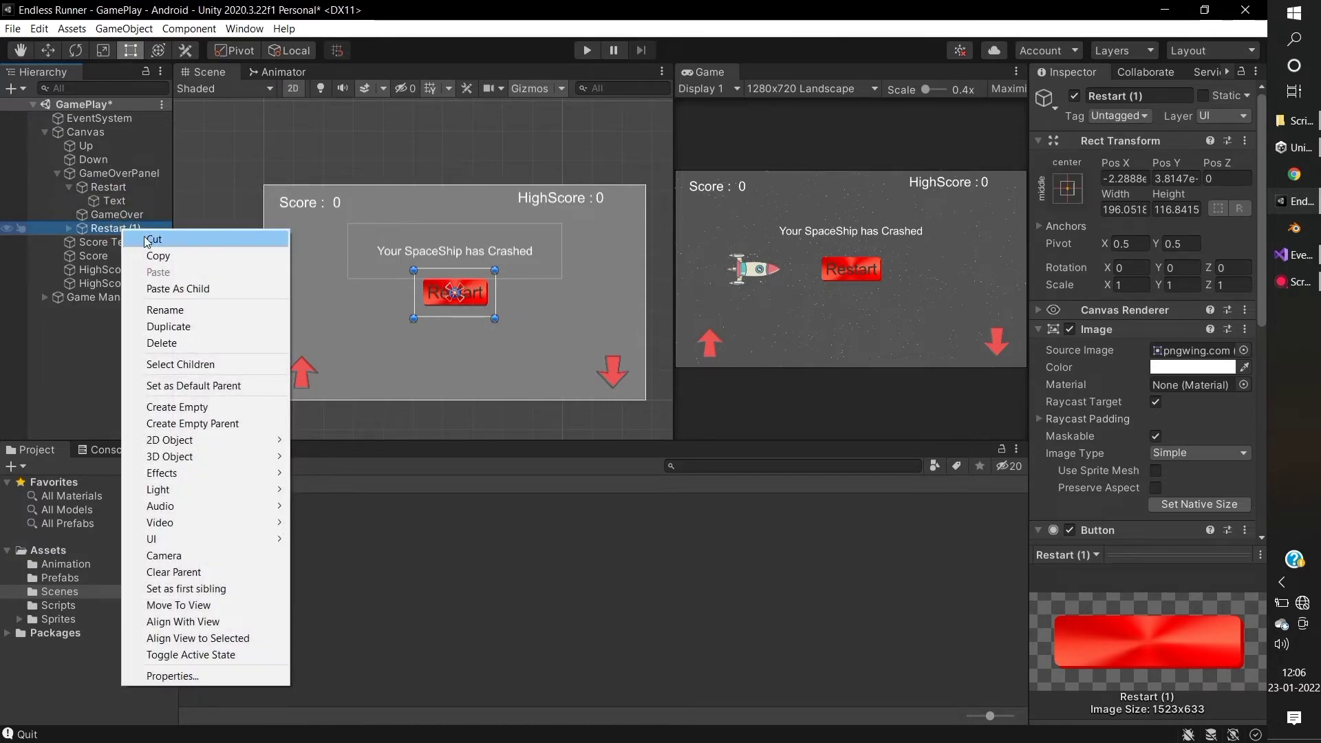
left_click(187, 311)
type("Home")
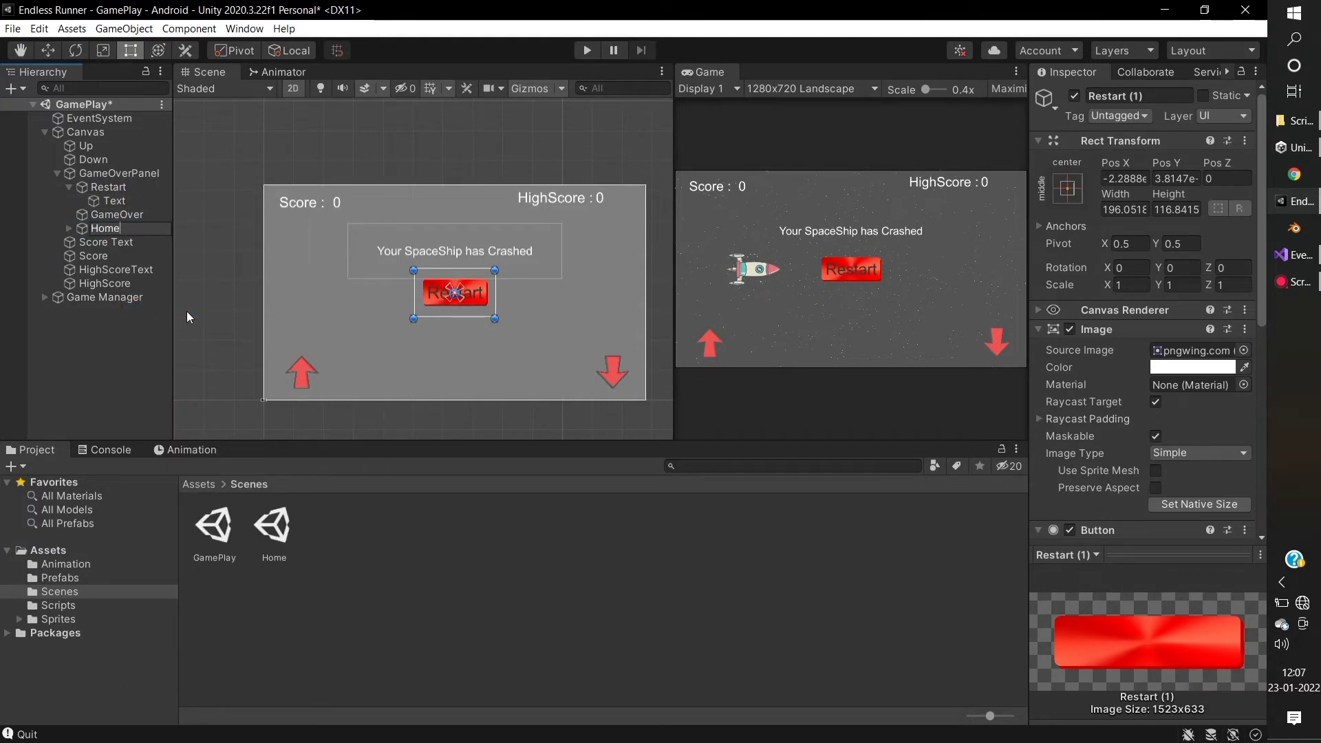
key("Return")
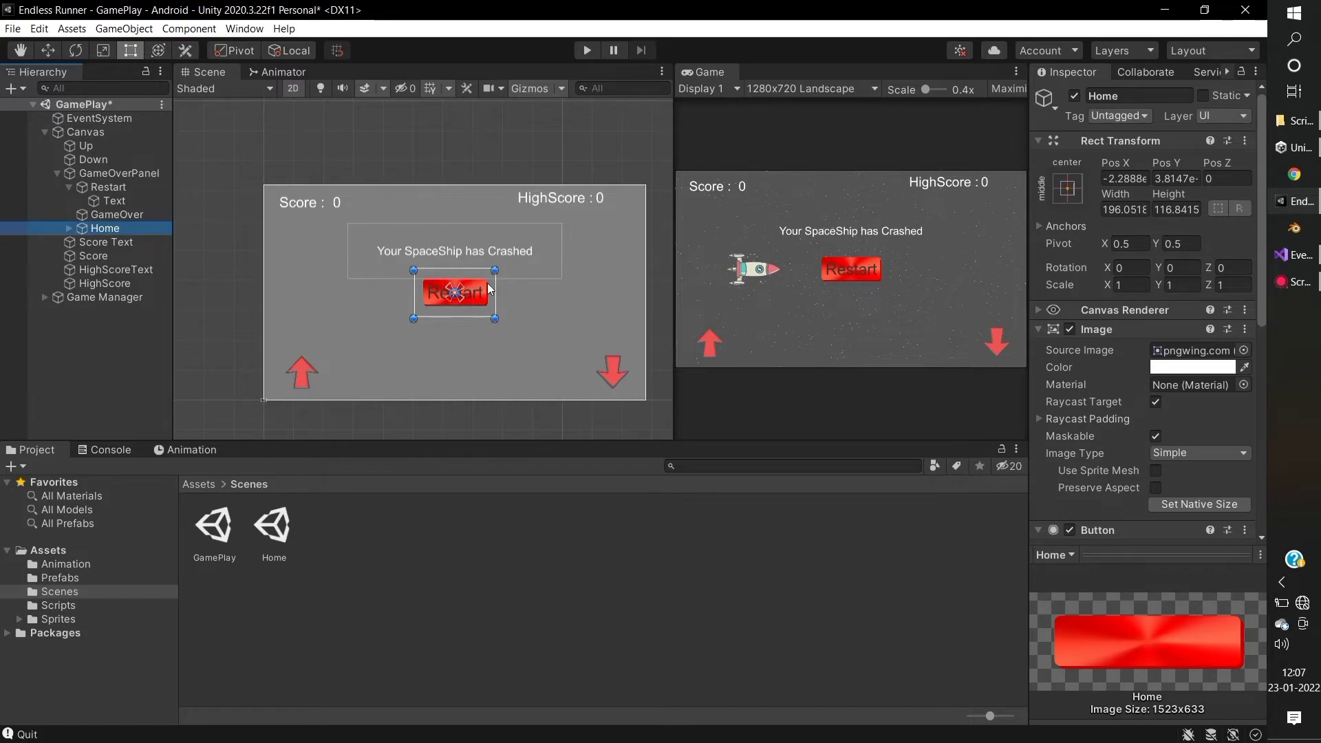
left_click_drag(481, 293, 482, 329)
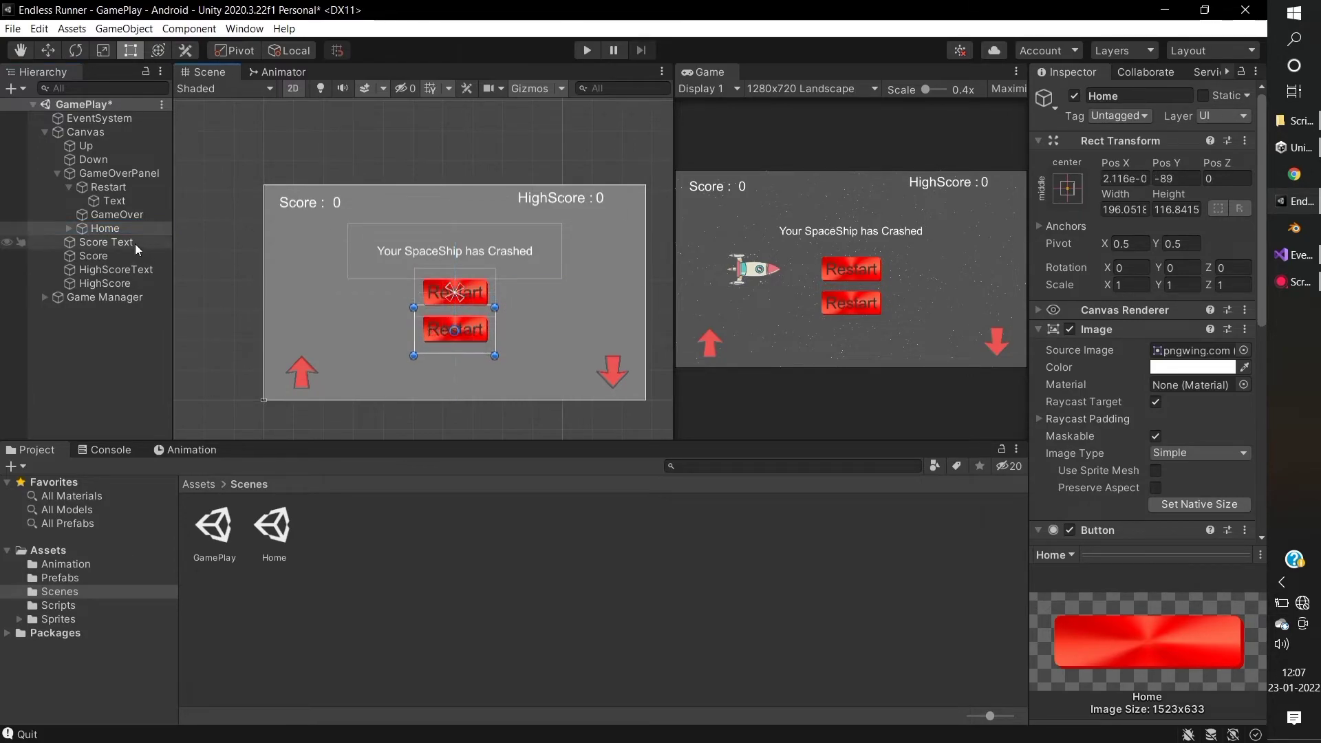
Step: Change the Home button's label text to Home, centre it, and open the Scripts folder
left_click(69, 228)
left_click(114, 241)
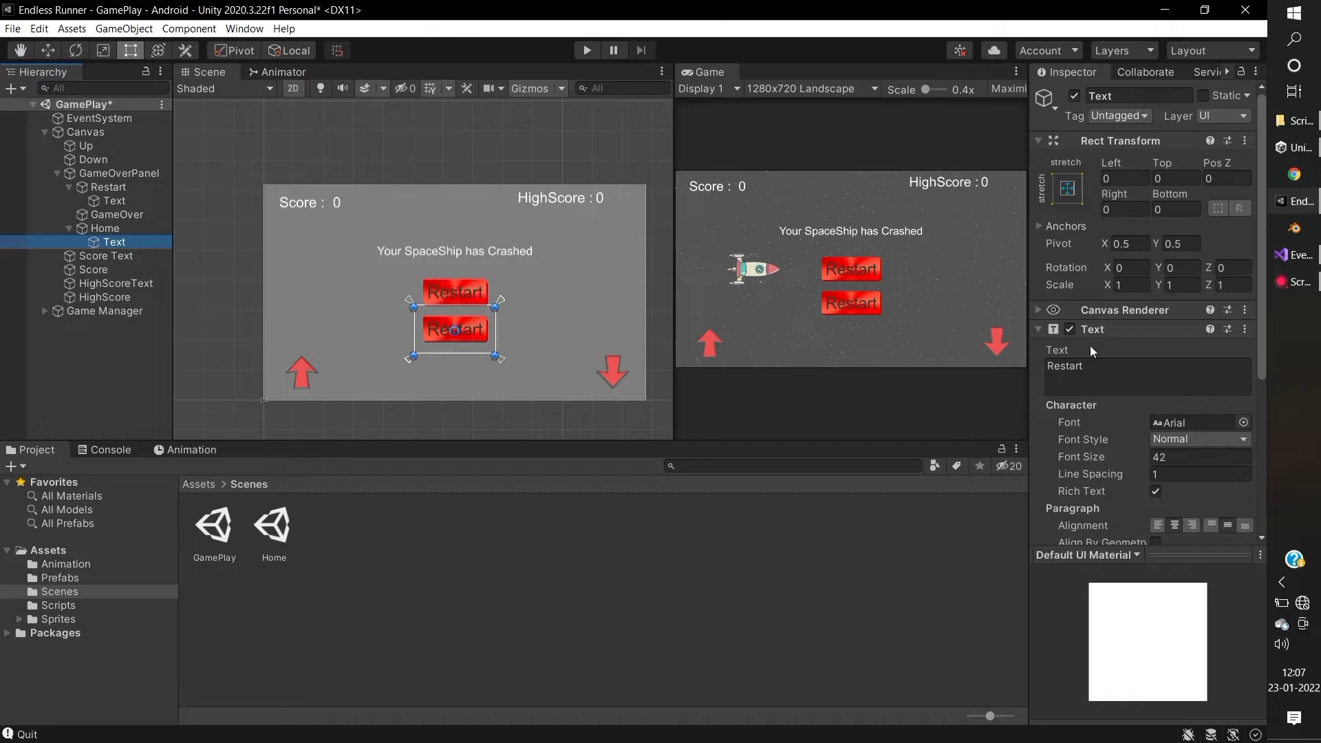
left_click(1090, 369)
type("Home")
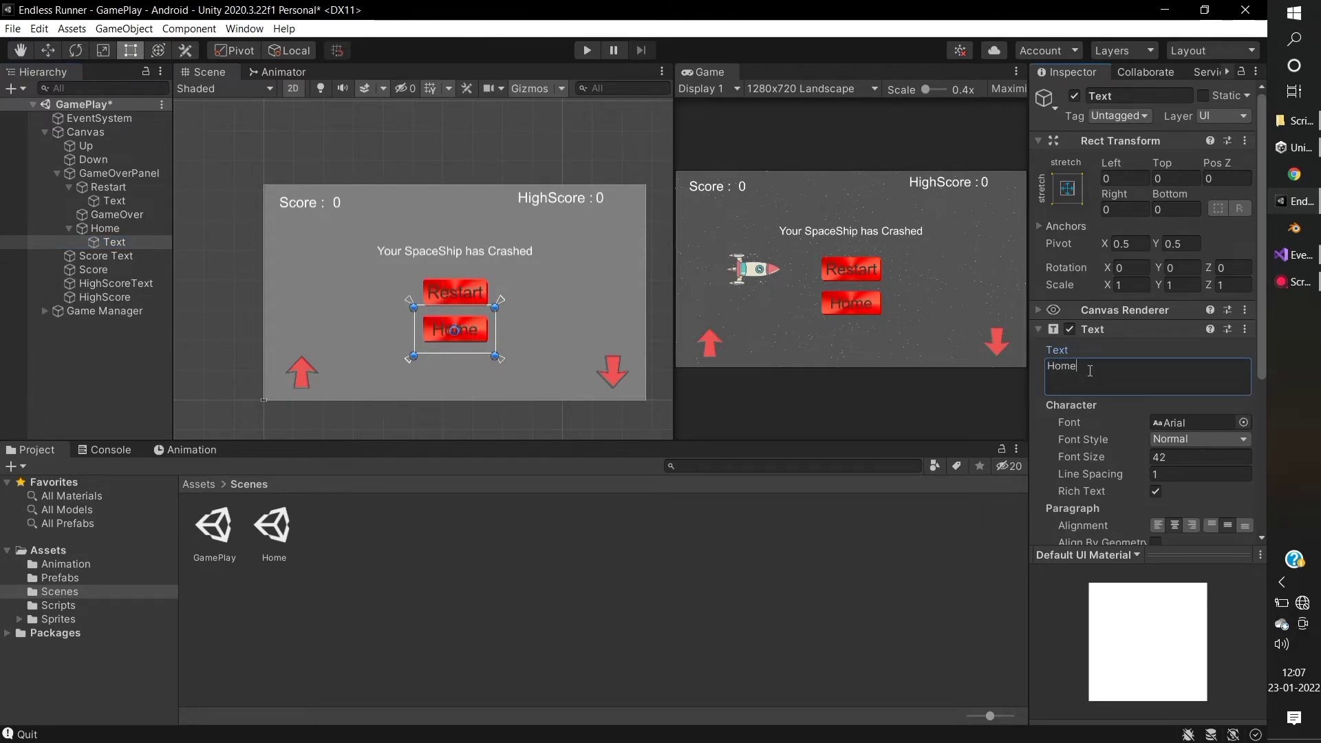
key("Return")
key("BackSpace")
key("Return")
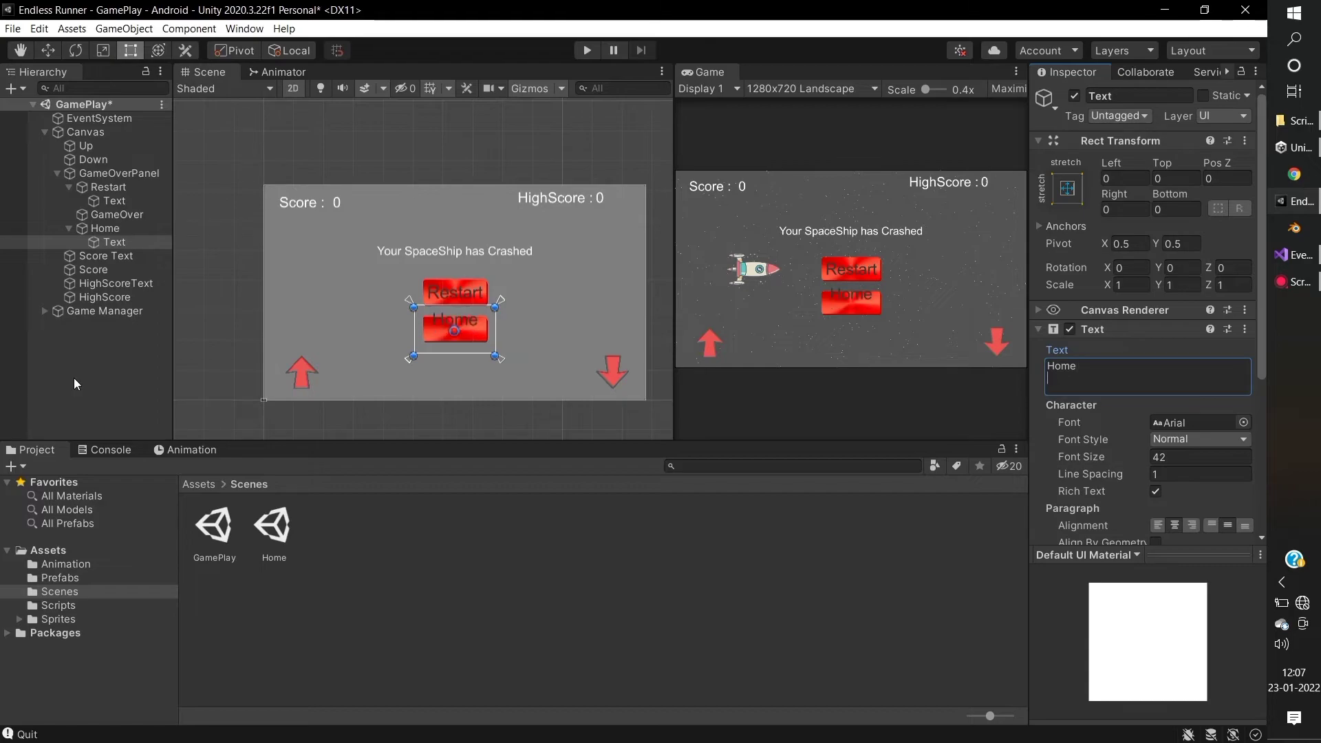
key("BackSpace")
left_click(73, 384)
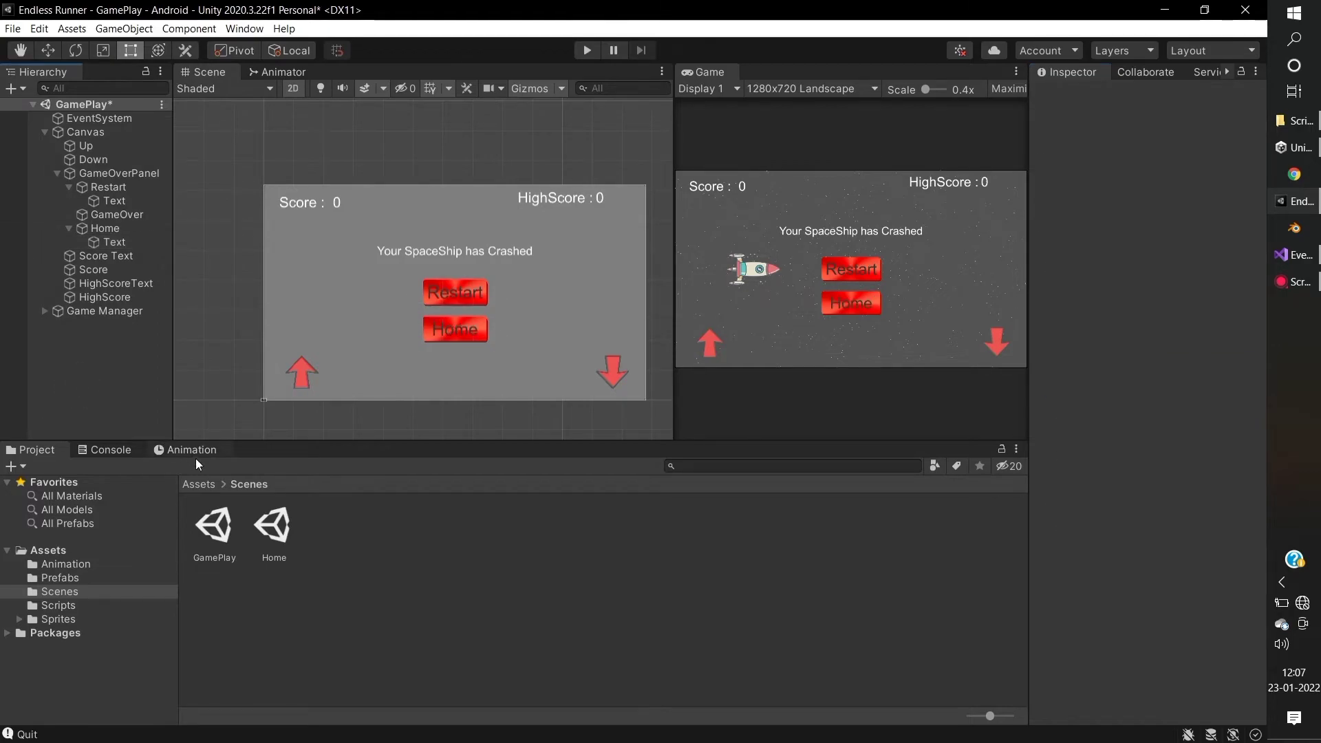
left_click(199, 483)
double_click(383, 538)
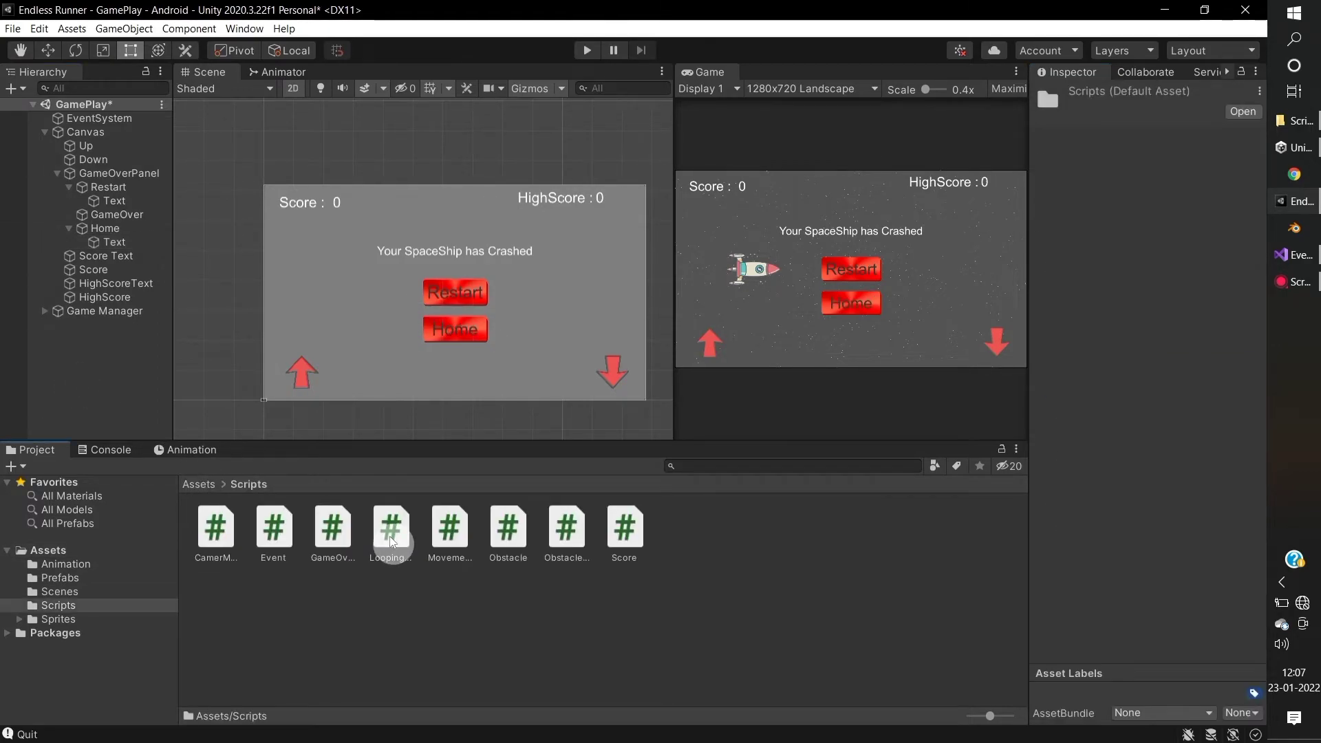
Step: Add public void Home() calling SceneManager.LoadScene("Home") to GameOver.cs and save
left_click(313, 531)
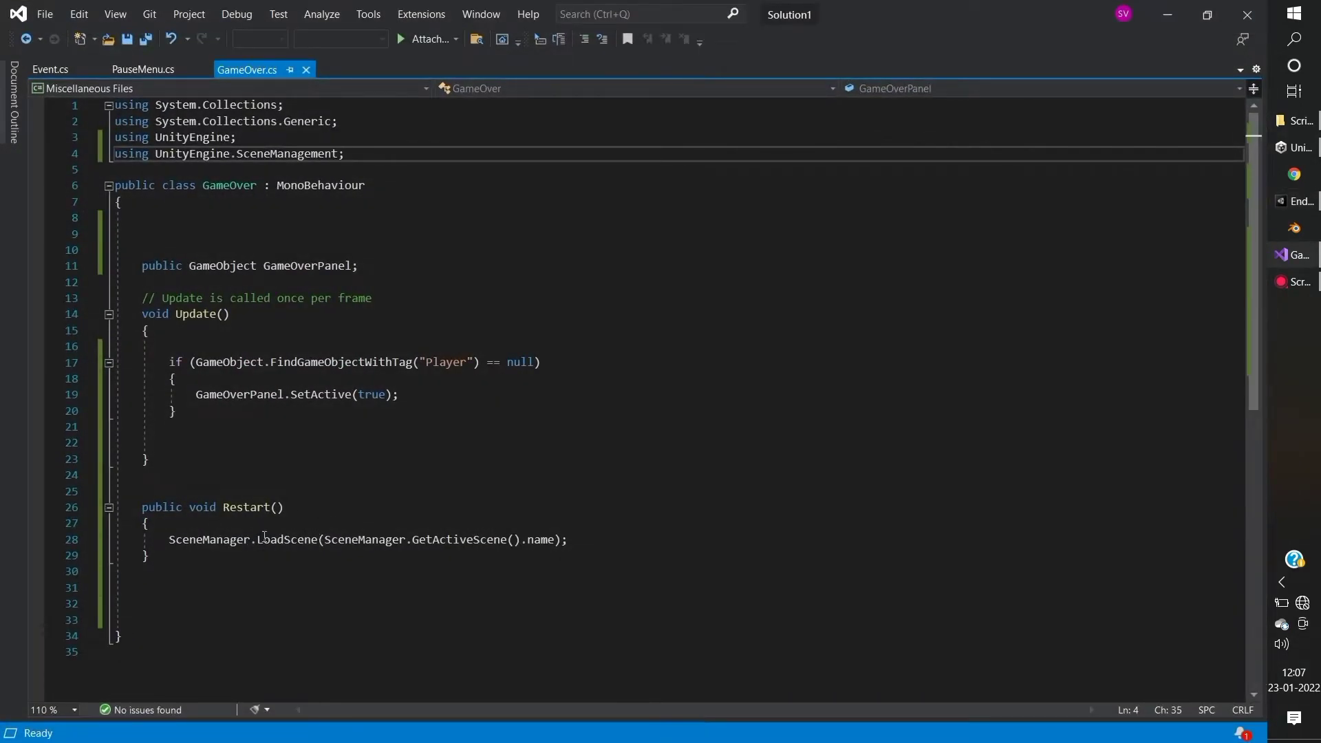
left_click(248, 586)
scroll(382, 523, "up", 3, "ctrl")
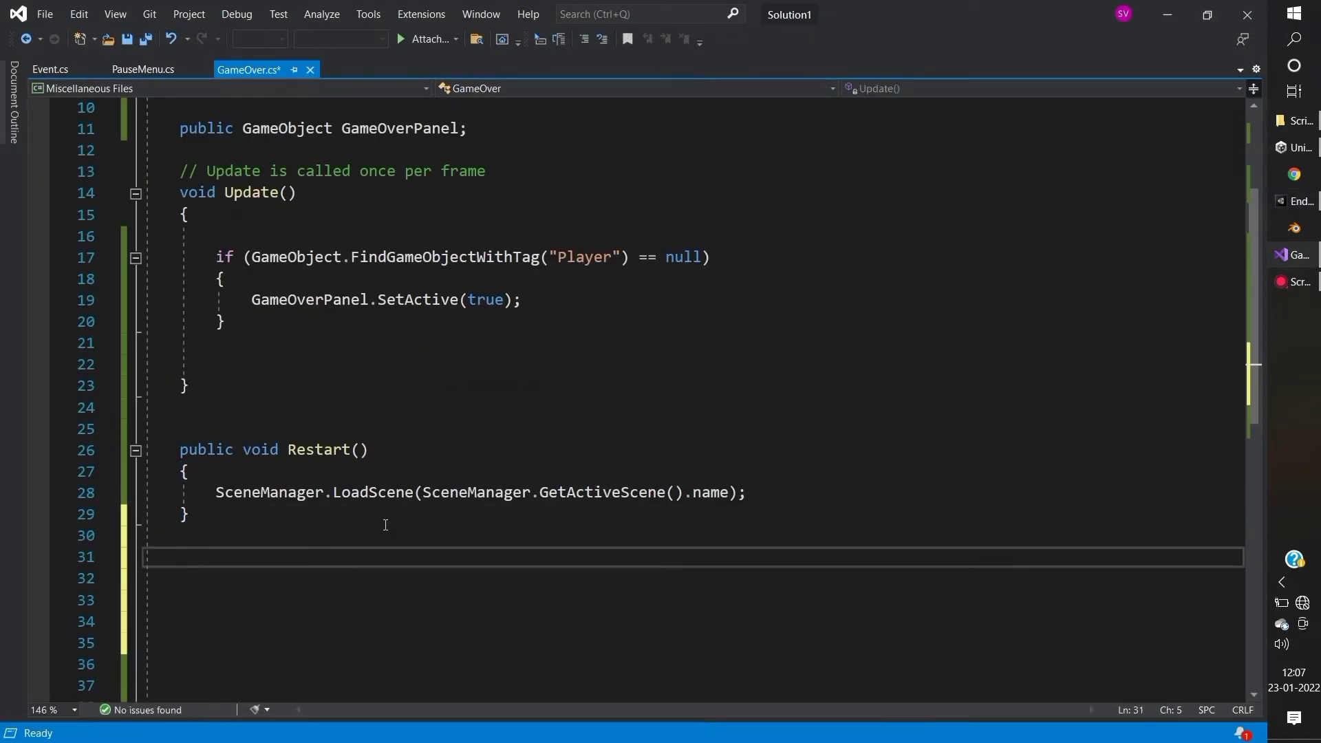
scroll(386, 525, "down", 2)
type("public void")
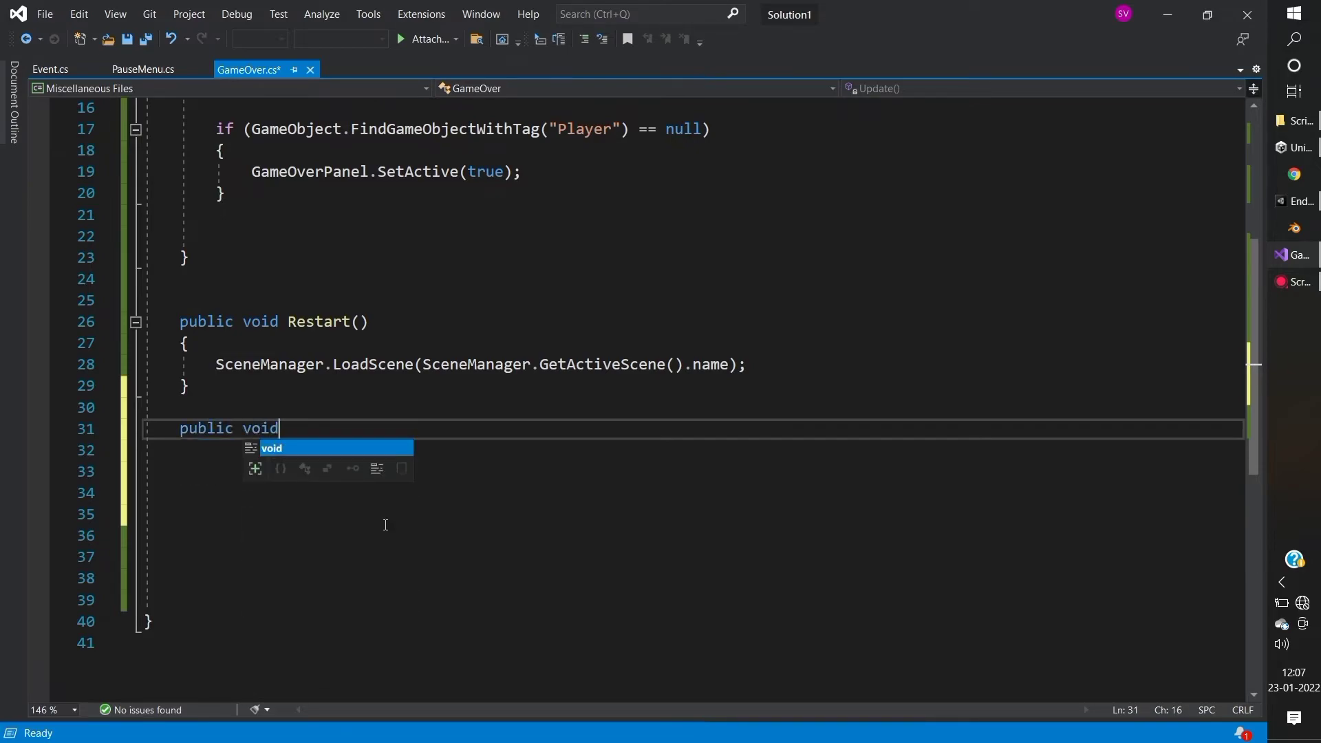
type(" Home() {")
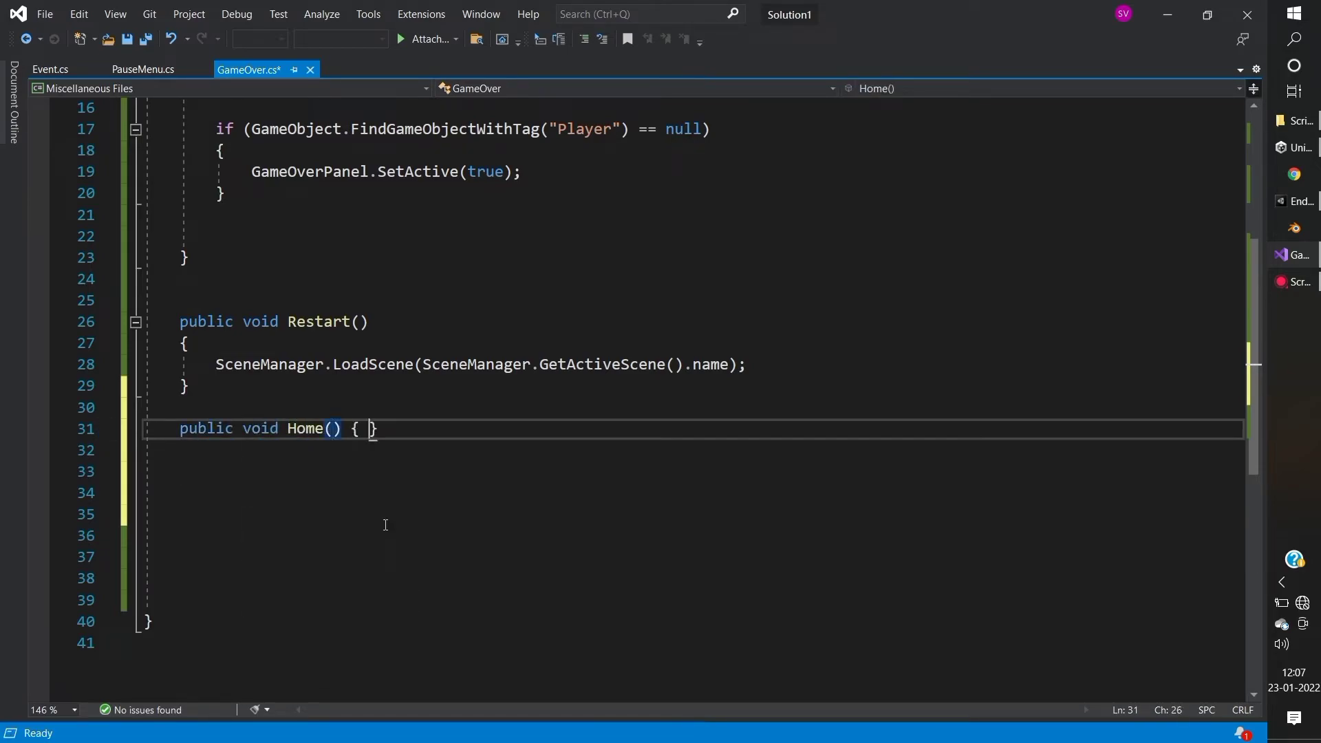
key("Return")
type("SceneManag")
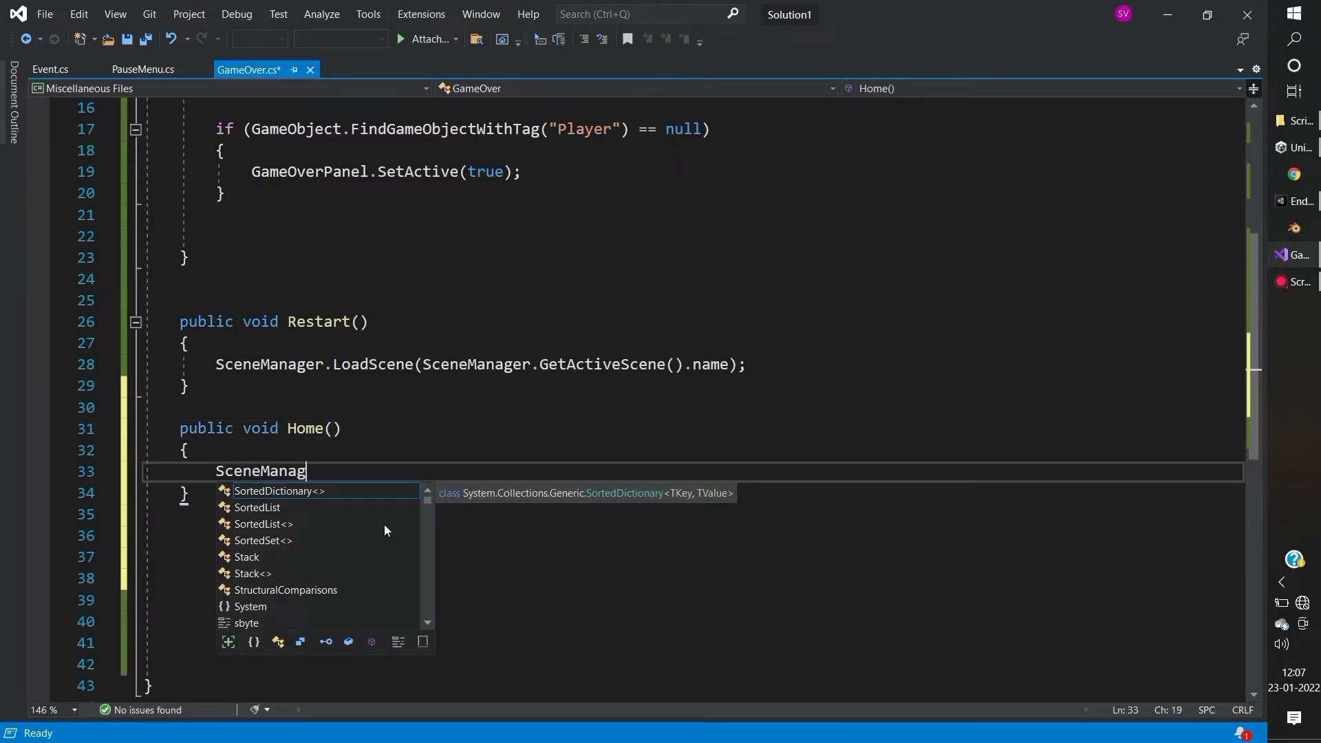
type("er.LoadScene")
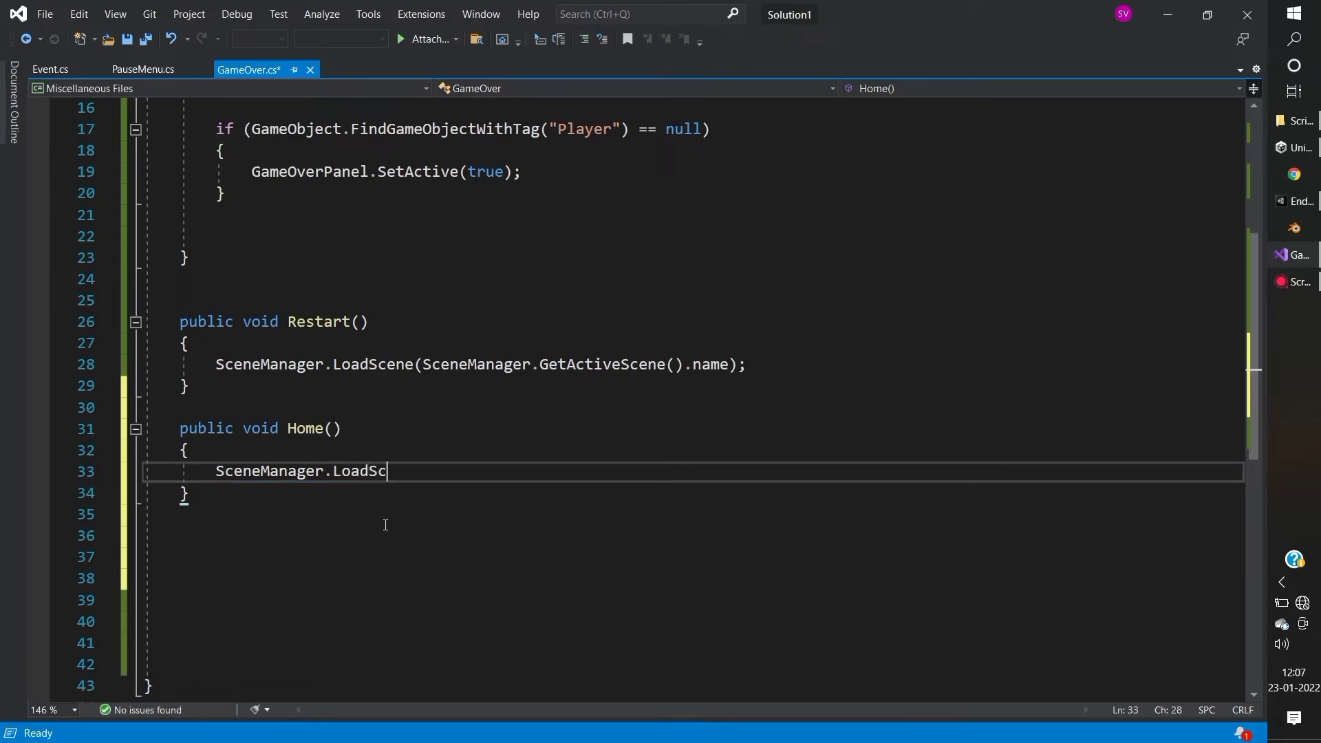
type("(\"H")
type("ome\"")
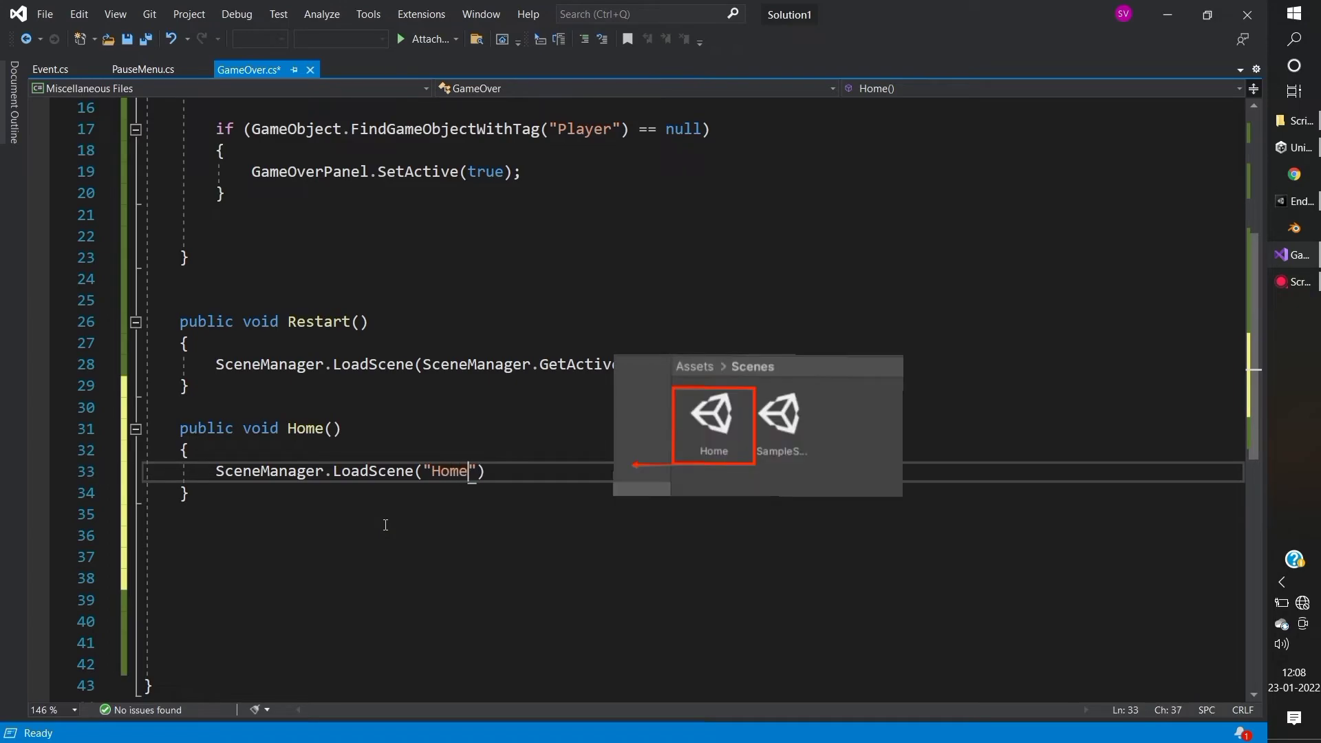
type(");")
key("ctrl+s")
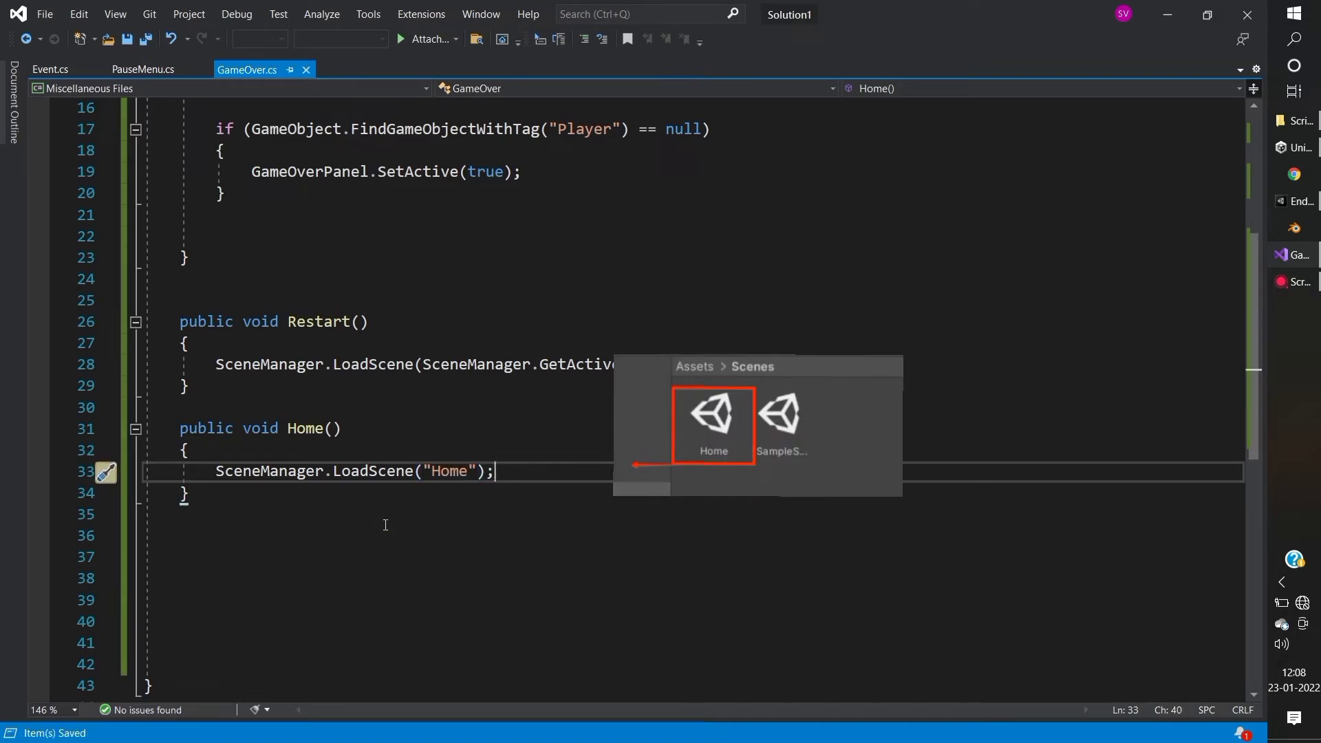
key("alt+Tab")
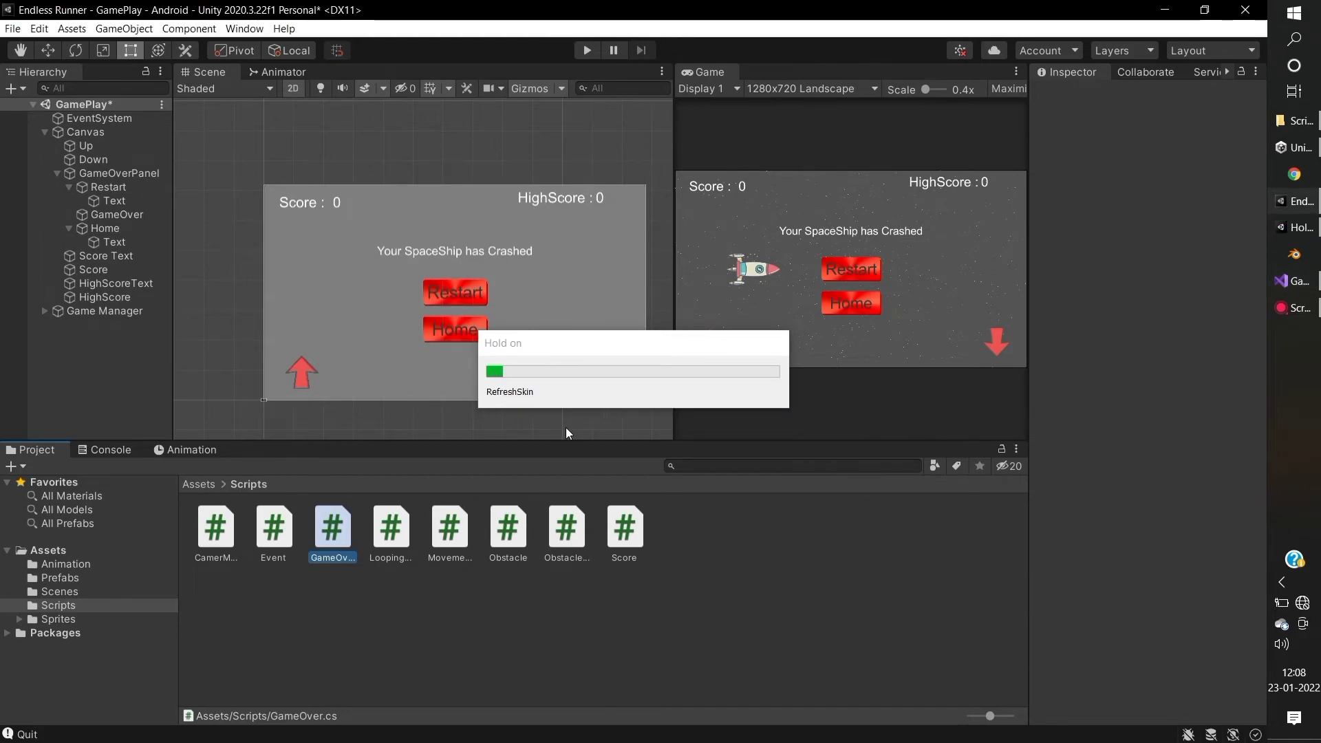
Step: Set the Home button's On Click function to GameOver.Home () and deactivate GameOverPanel
left_click(124, 231)
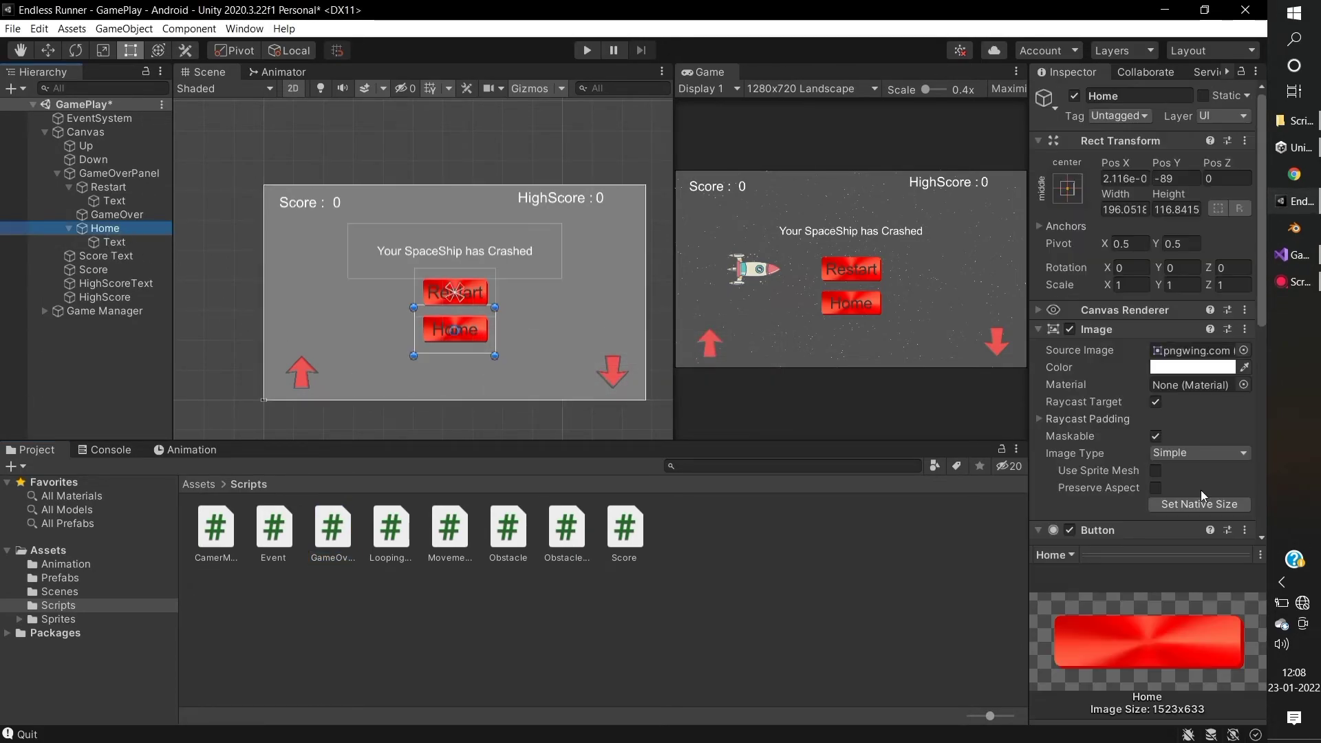
scroll(1200, 495, "down", 5)
left_click(1229, 390)
mouse_move(1177, 480)
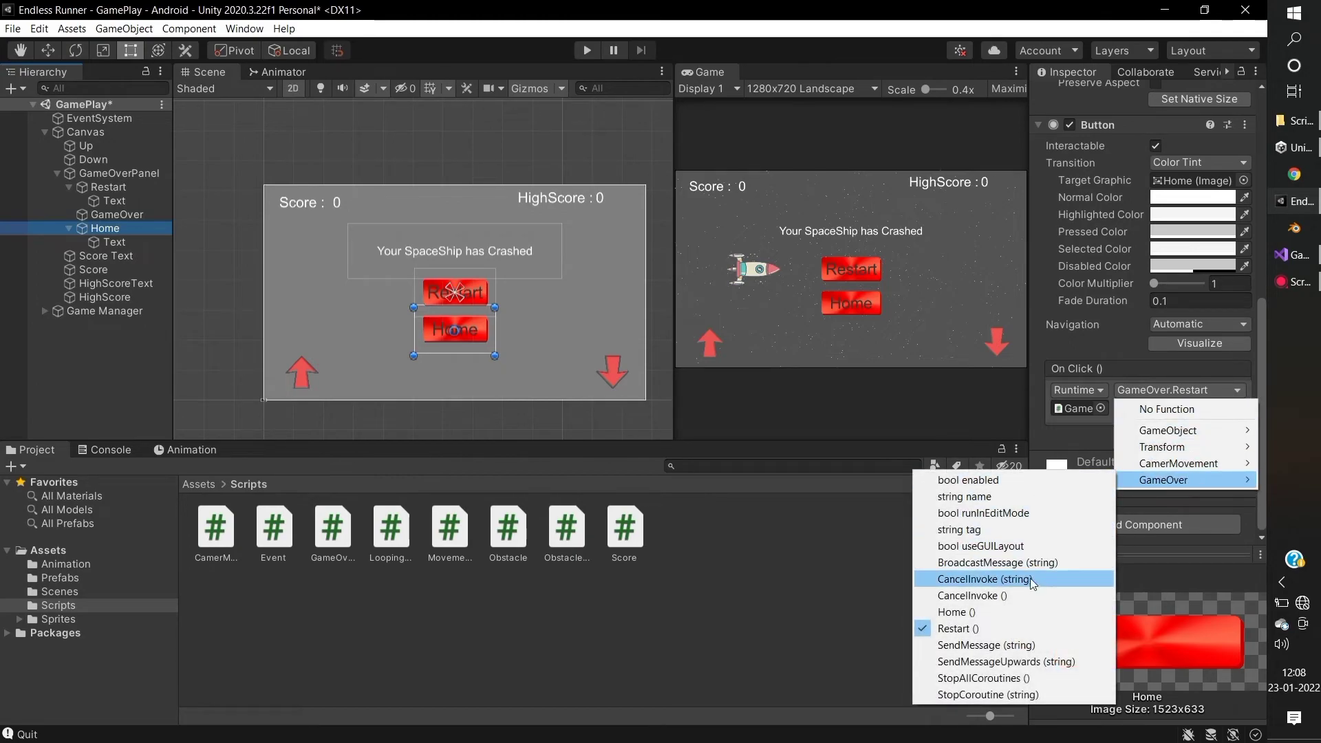
left_click(1022, 611)
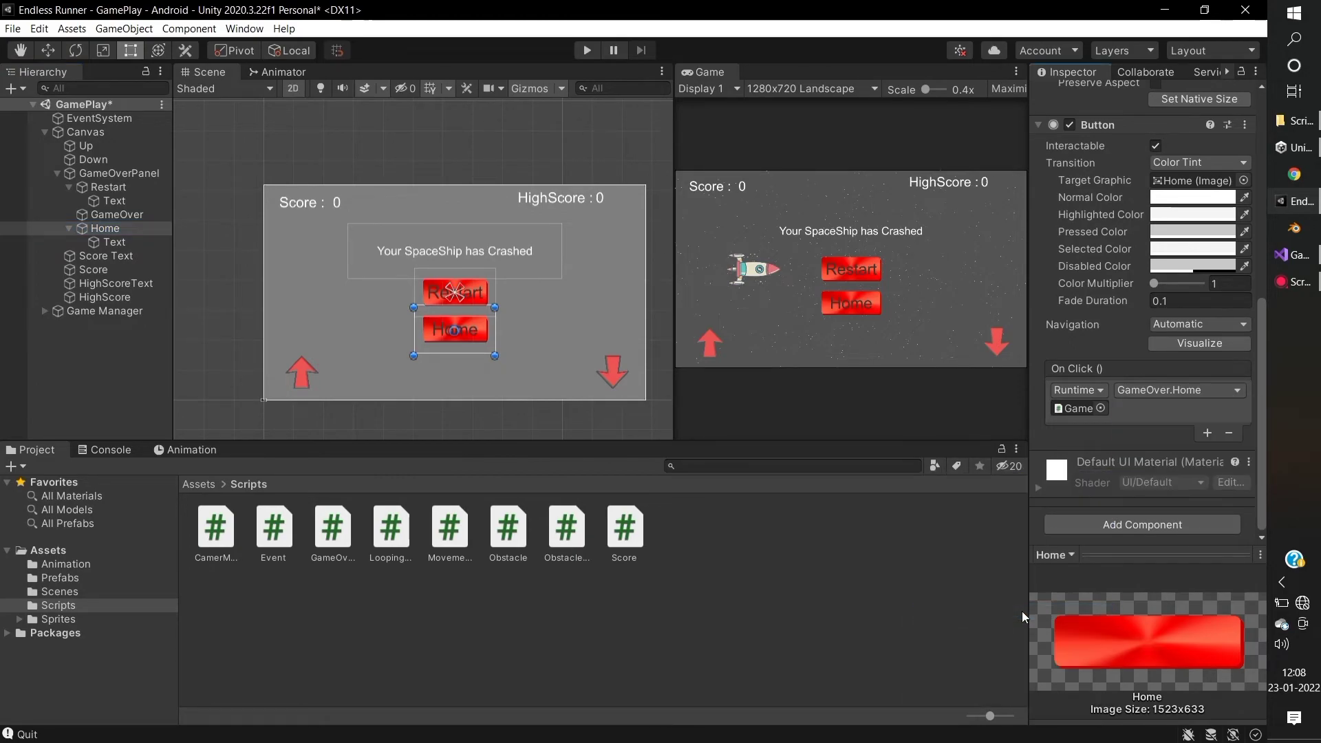
left_click(139, 176)
scroll(1114, 194, "up", 2)
left_click(1074, 95)
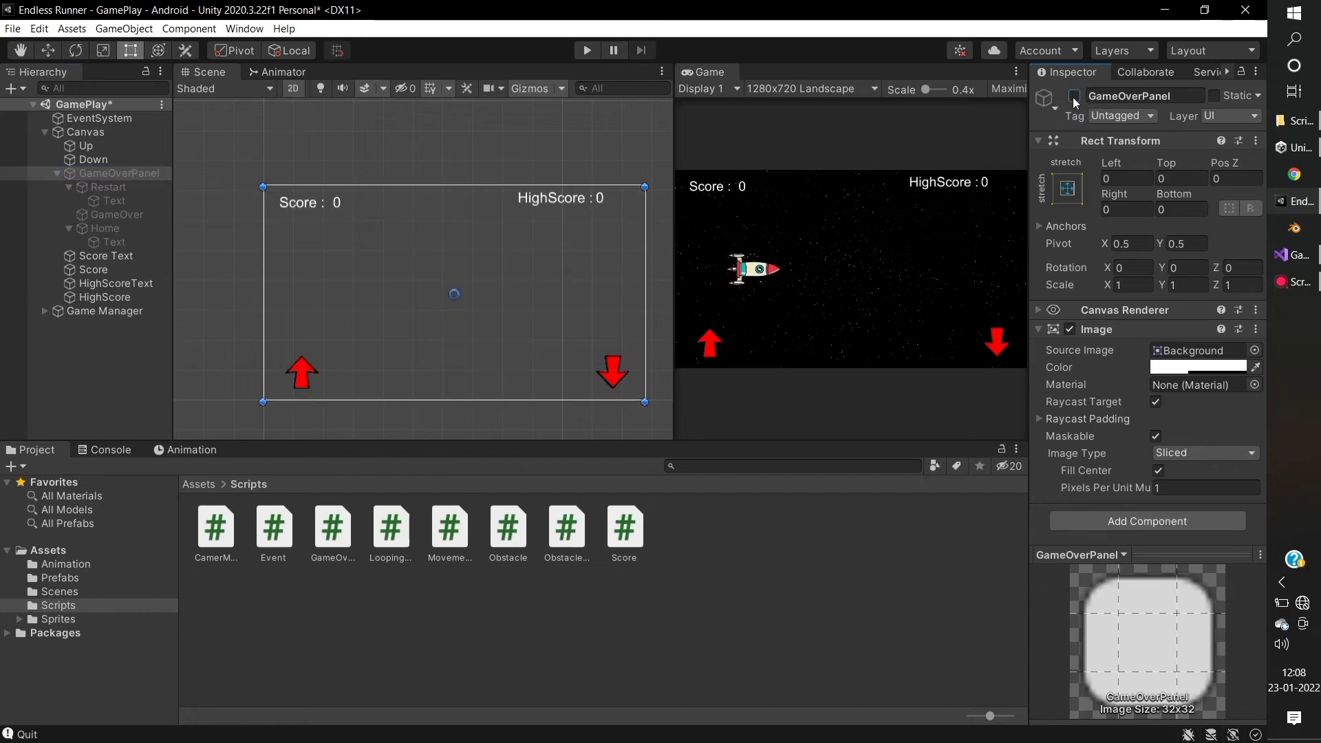
Step: Add Scenes/Home to Build Settings and move it to index 0, above GamePlay
left_click(13, 28)
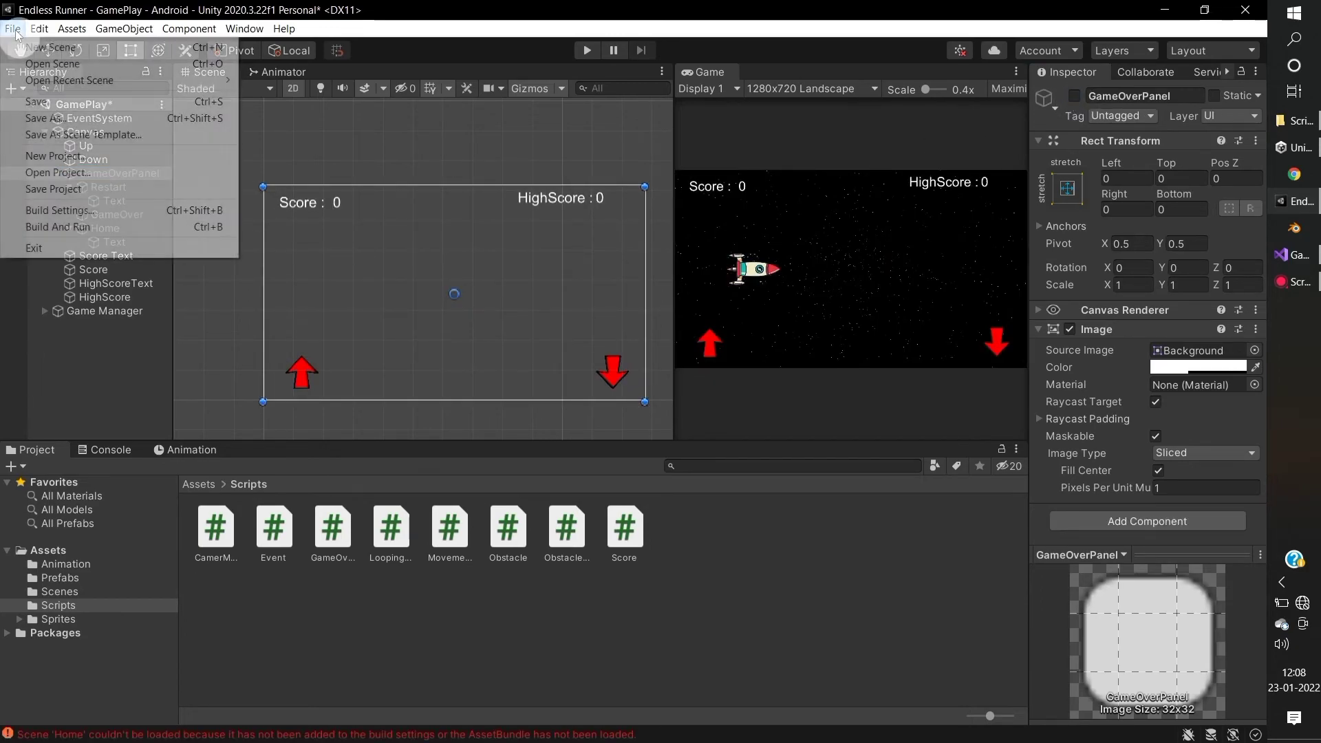
left_click(64, 212)
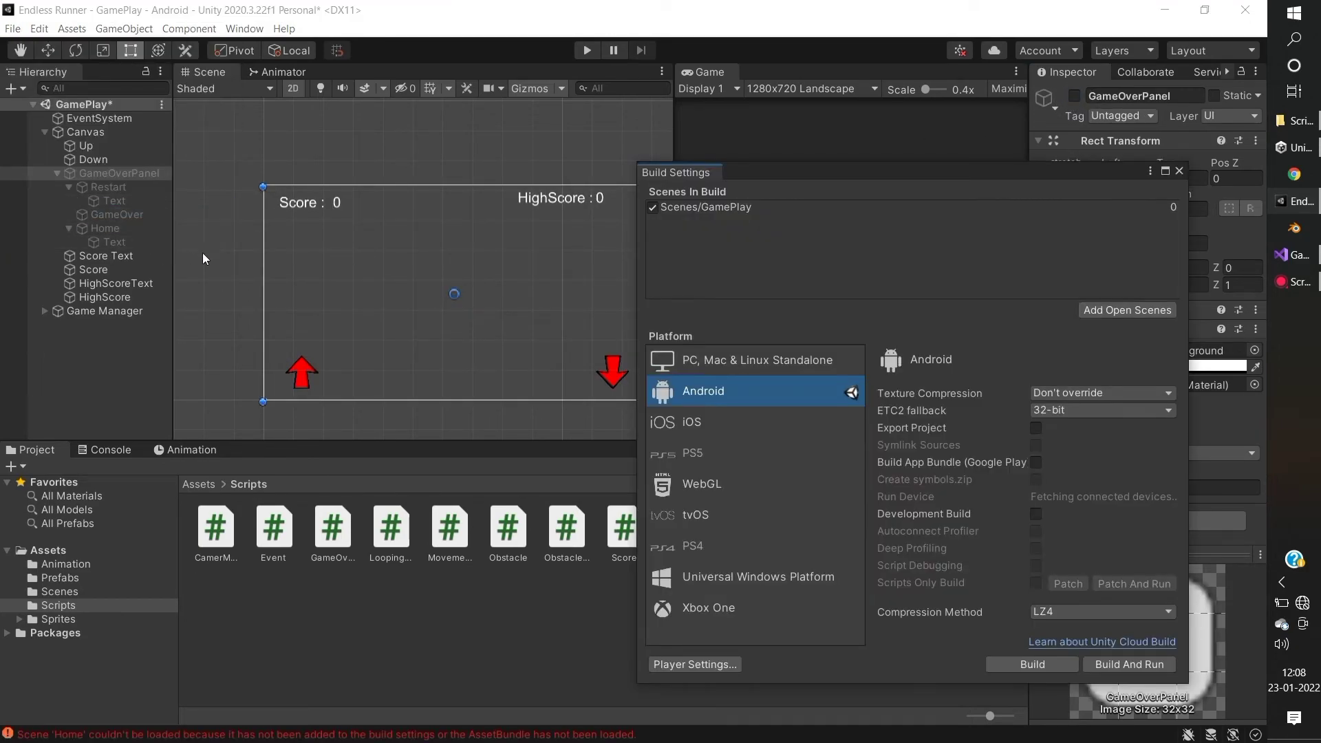
left_click(199, 484)
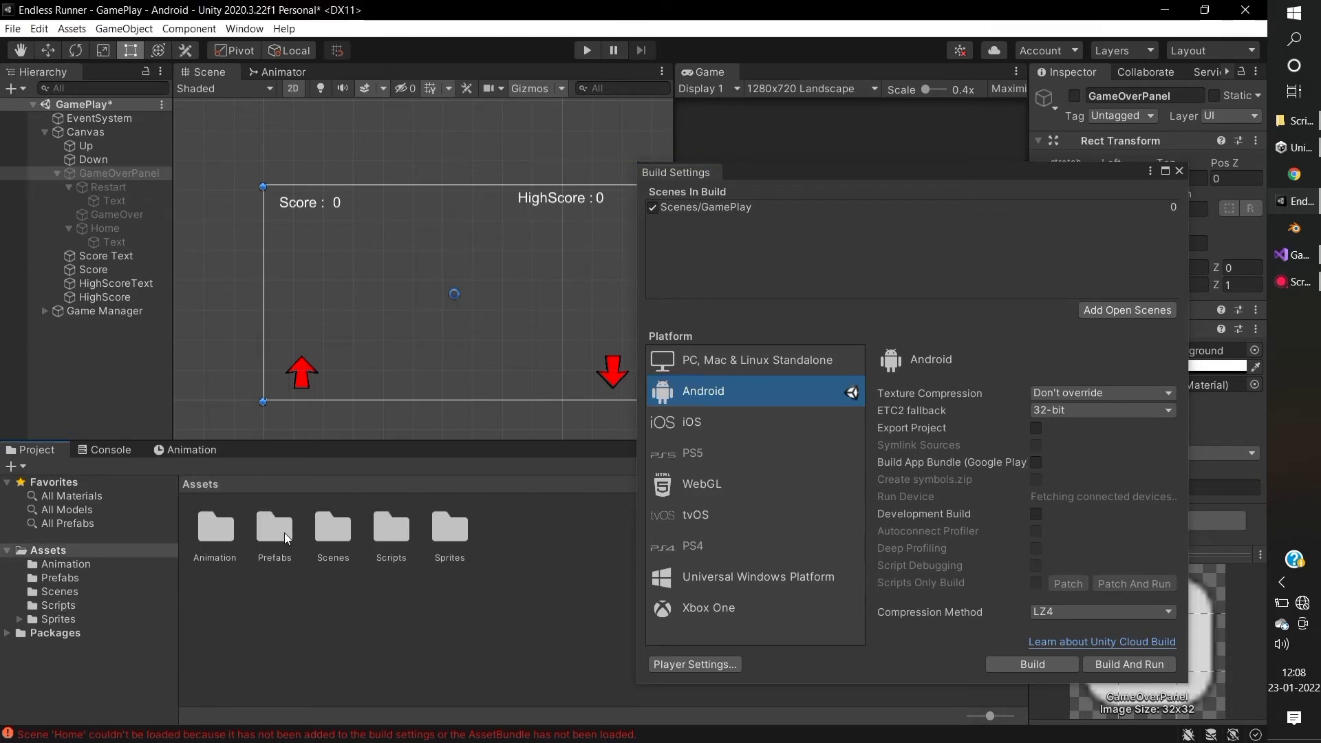
double_click(331, 539)
left_click_drag(279, 538, 716, 295)
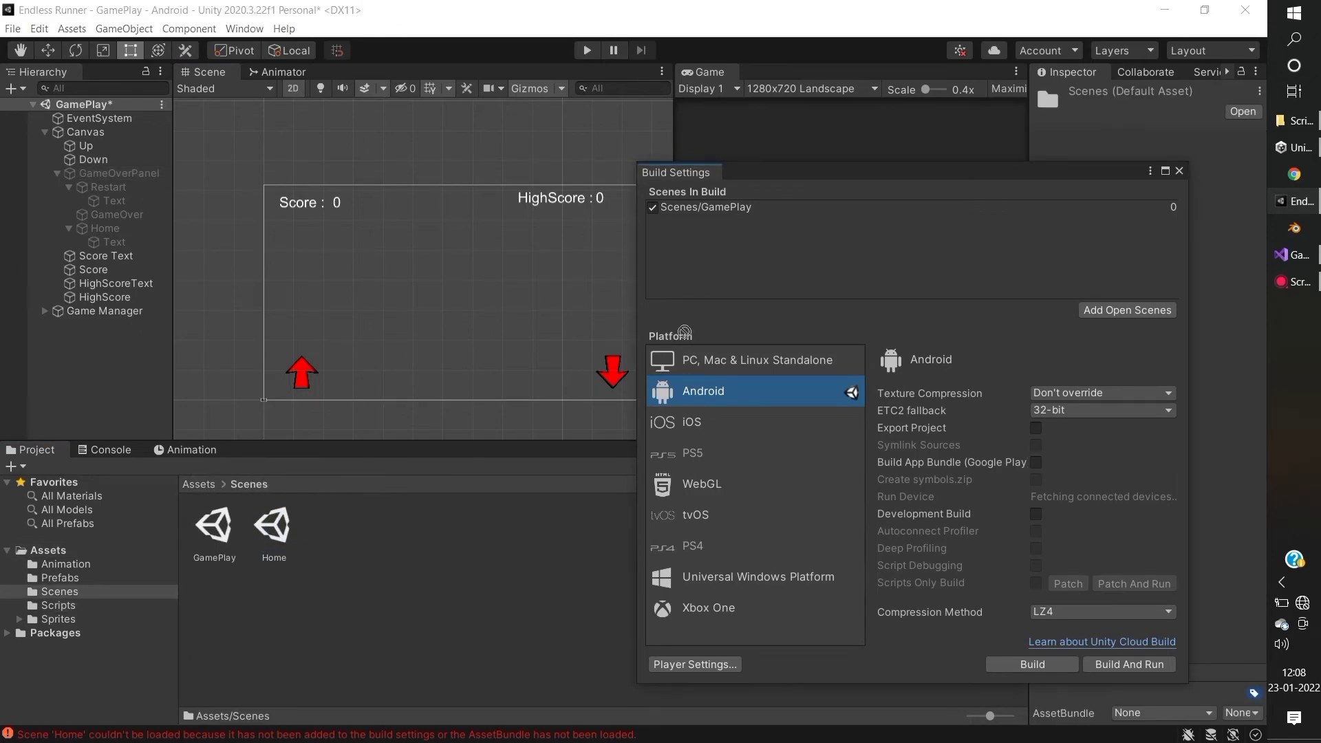
left_click_drag(718, 229, 719, 207)
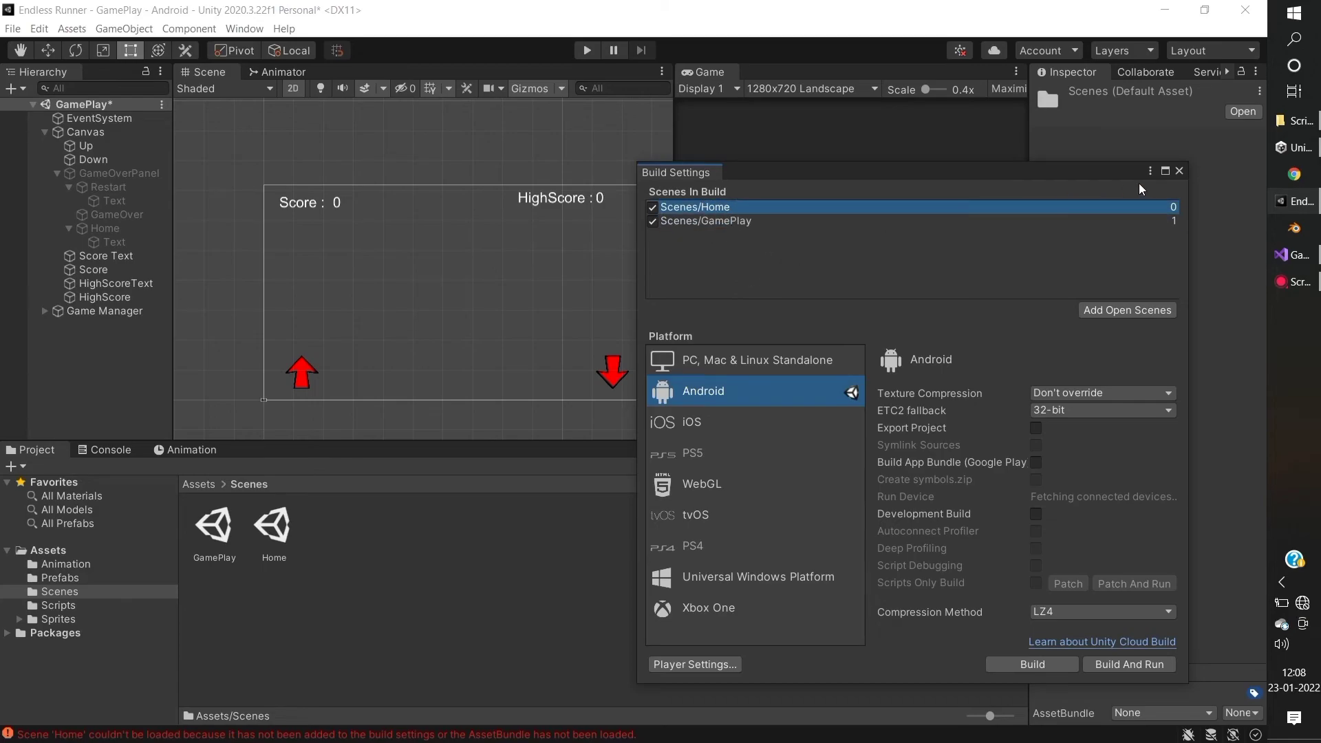
left_click(1179, 171)
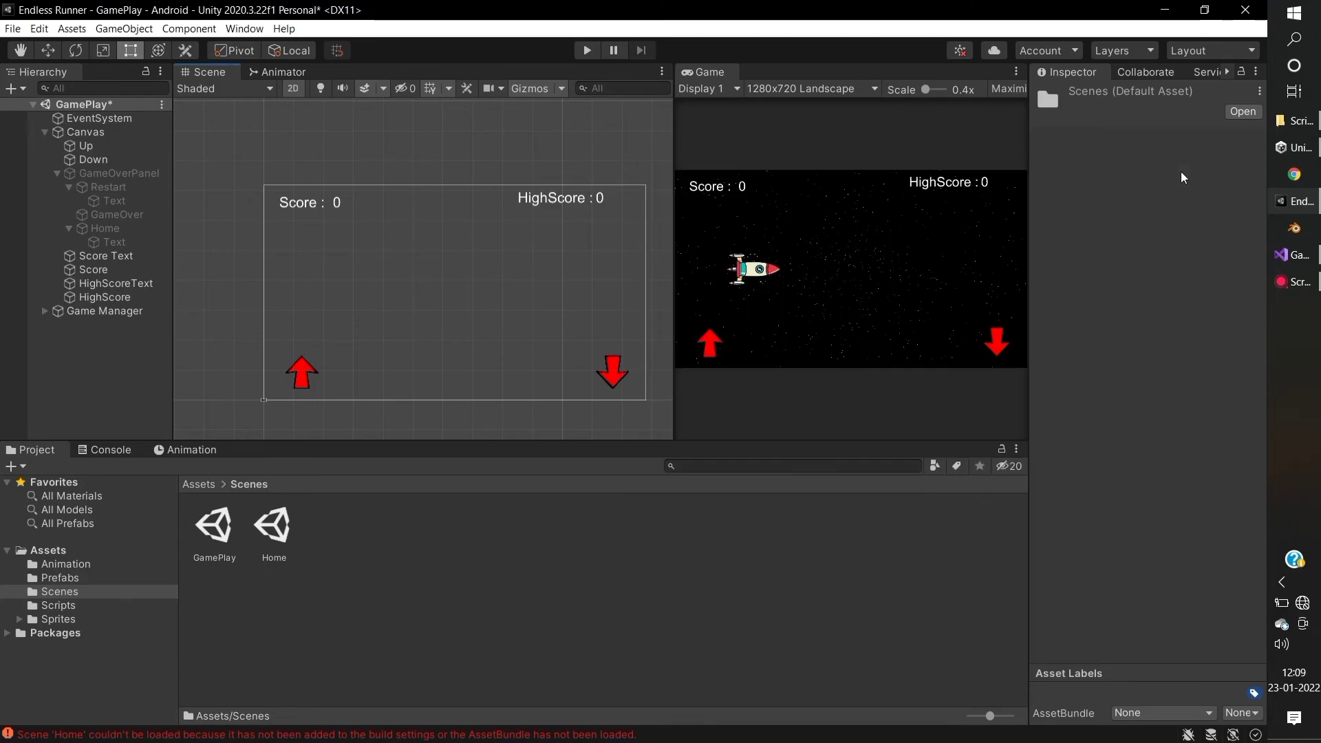
Step: Play-test by steering the ship across lanes until it crashes, then go Home and start a new run
left_click(587, 50)
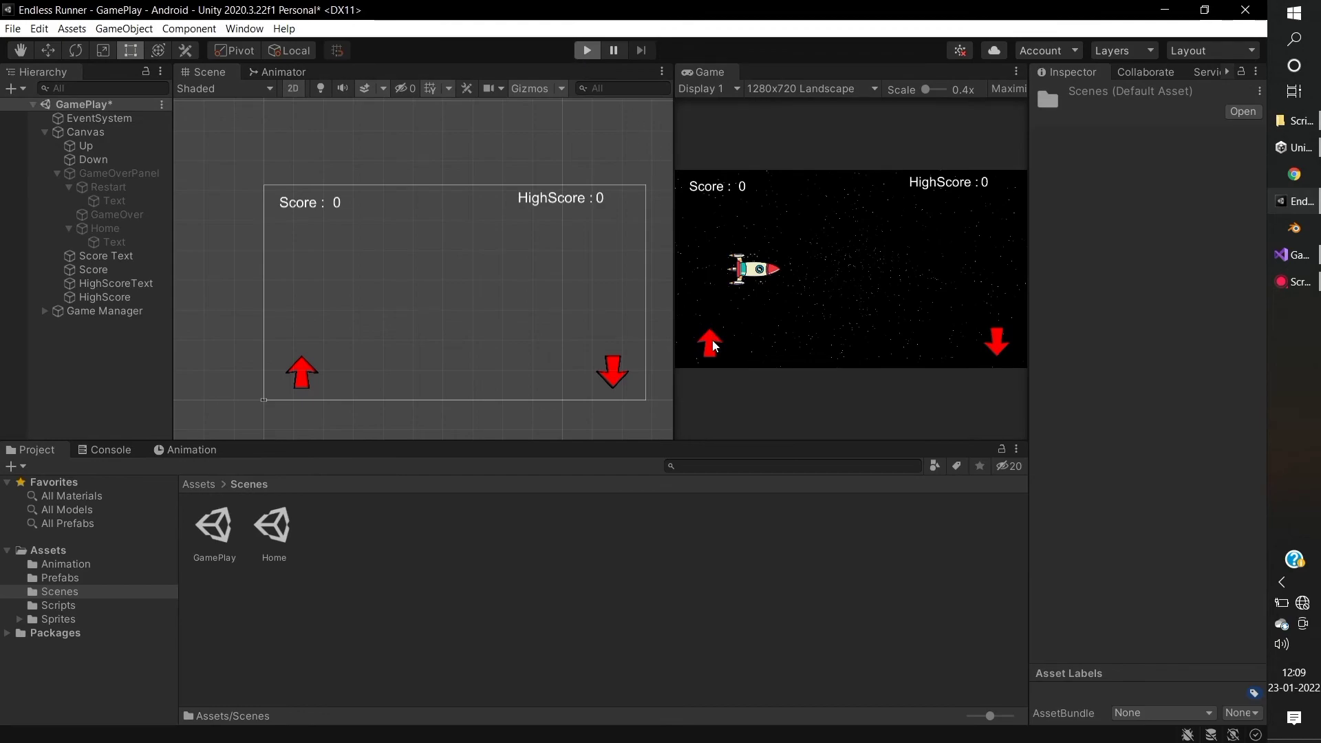
left_click(712, 345)
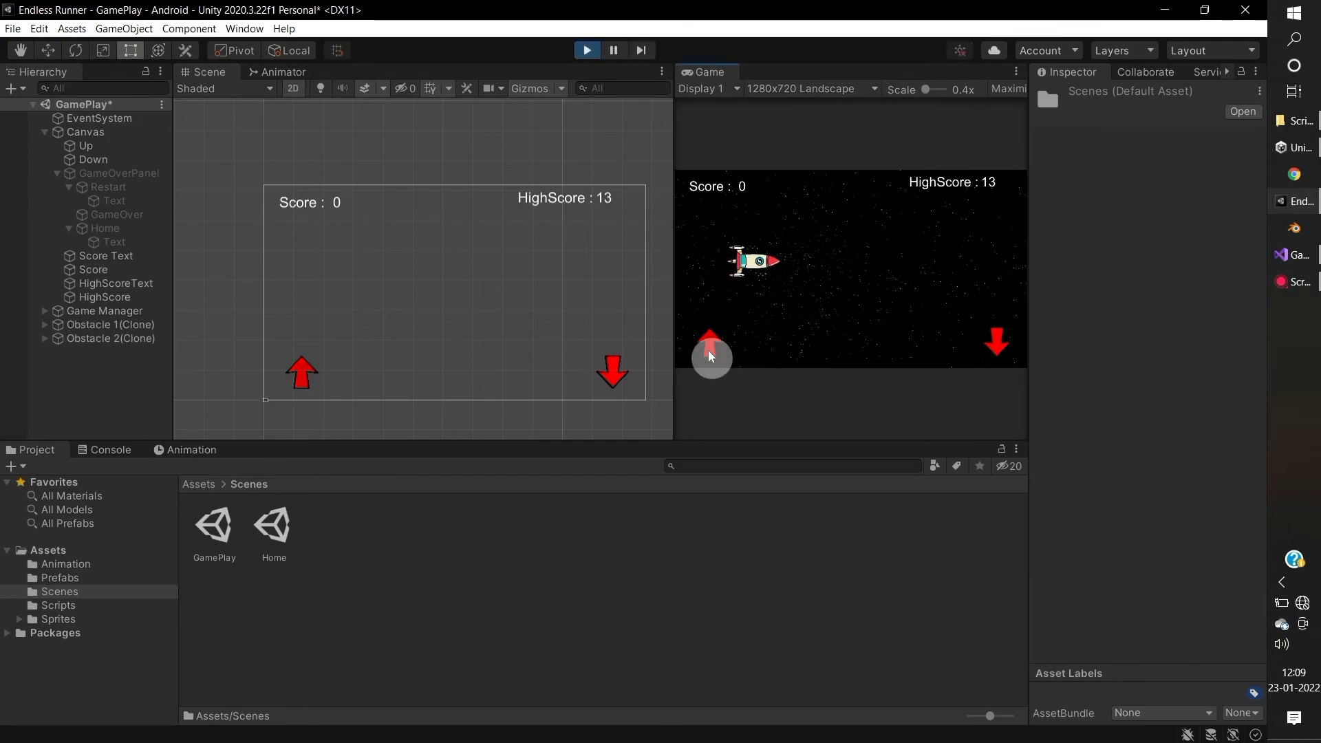
left_click(995, 344)
left_click(709, 343)
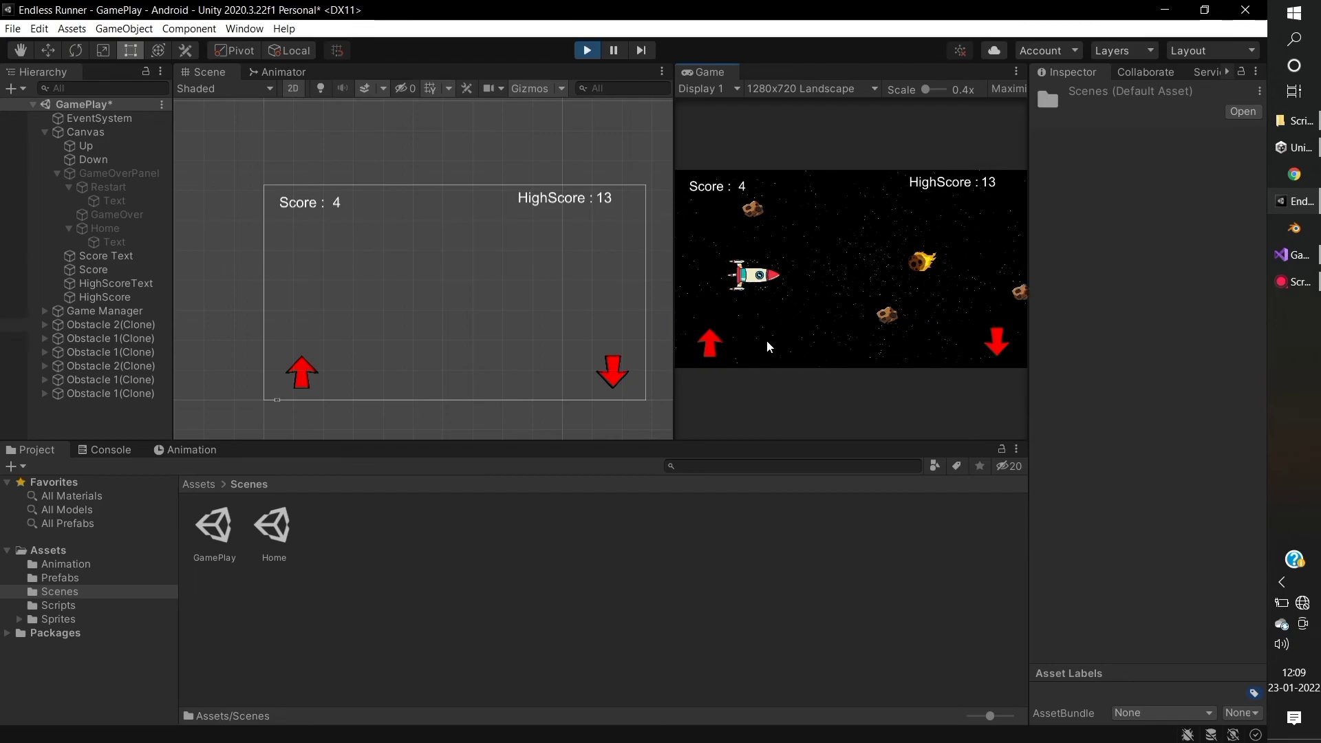
left_click(710, 344)
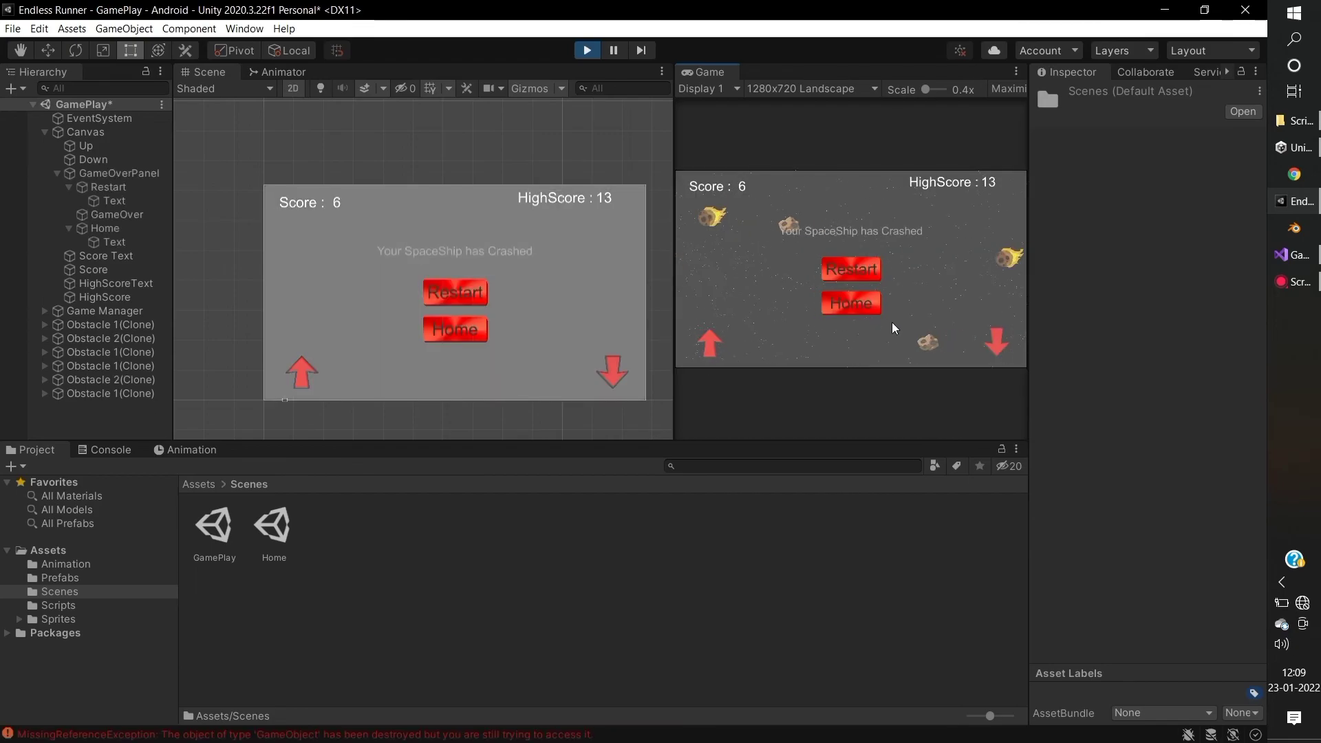
left_click(858, 306)
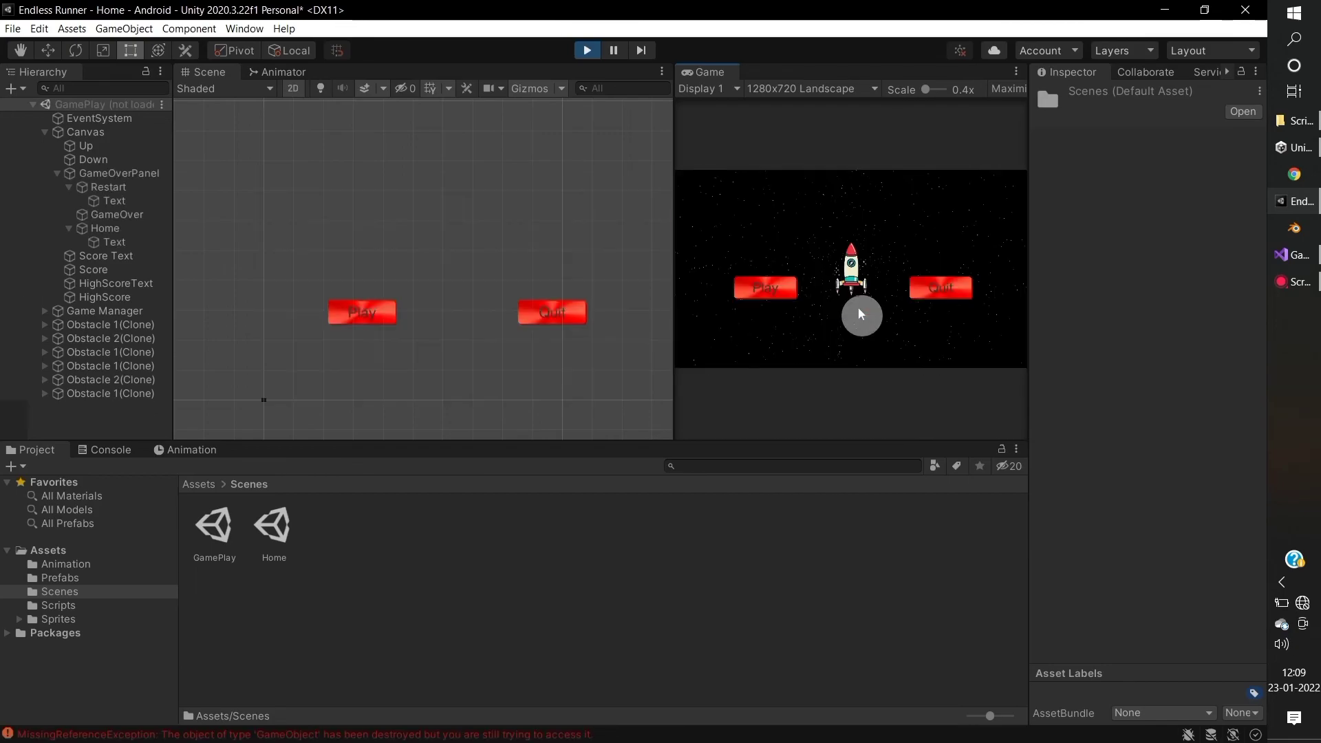
left_click(772, 294)
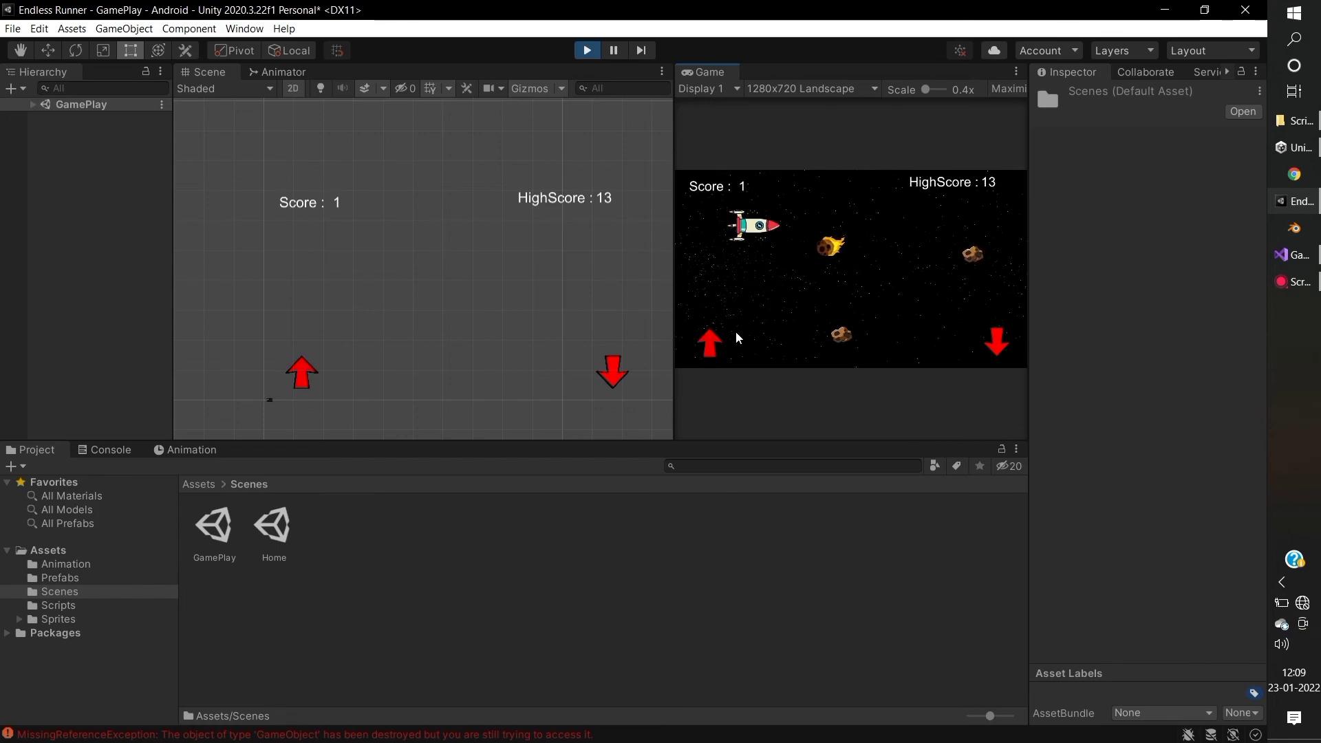